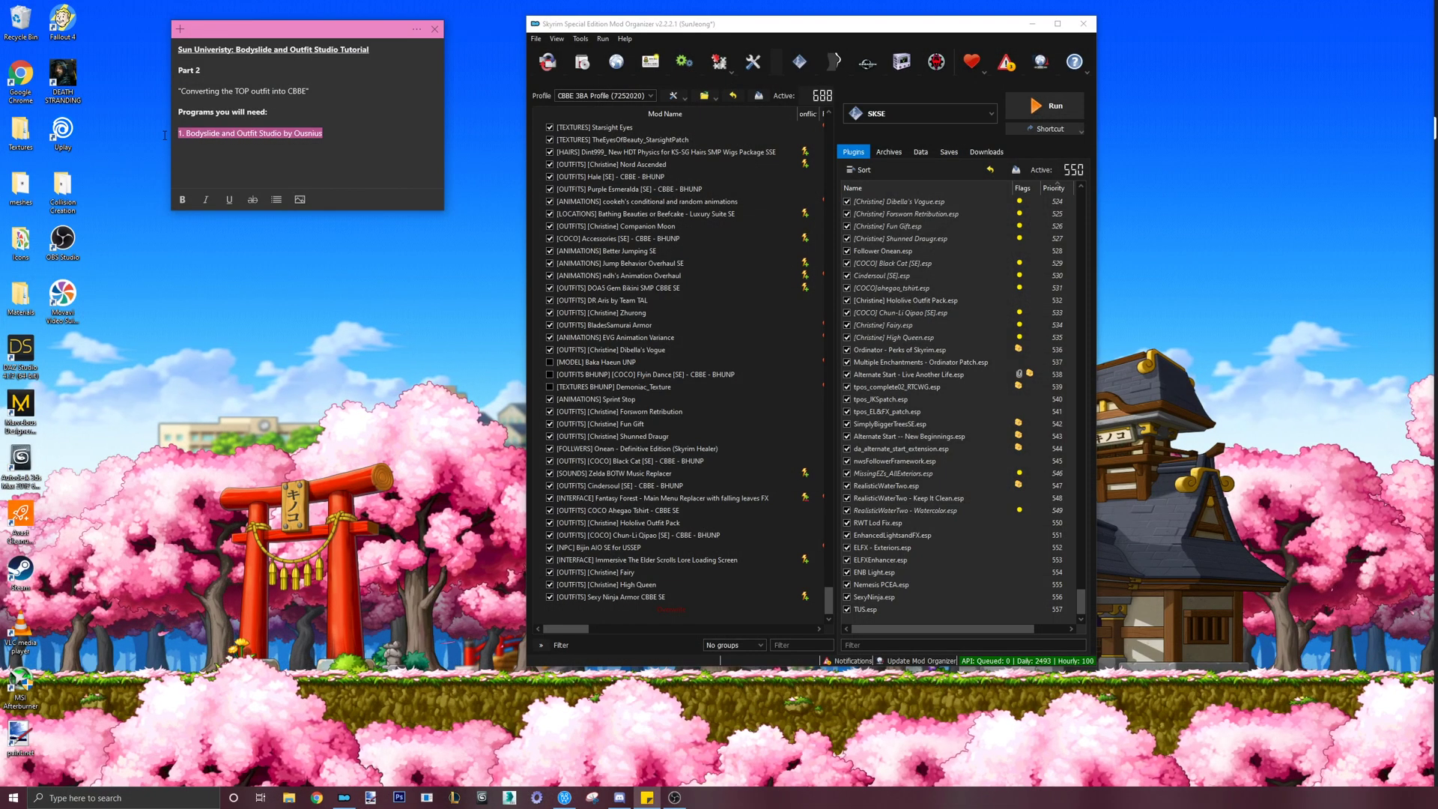
- Highlight the required-programs line in the note, then return to Mod Organizer 2
click(320, 133)
drag(320, 133, 180, 133)
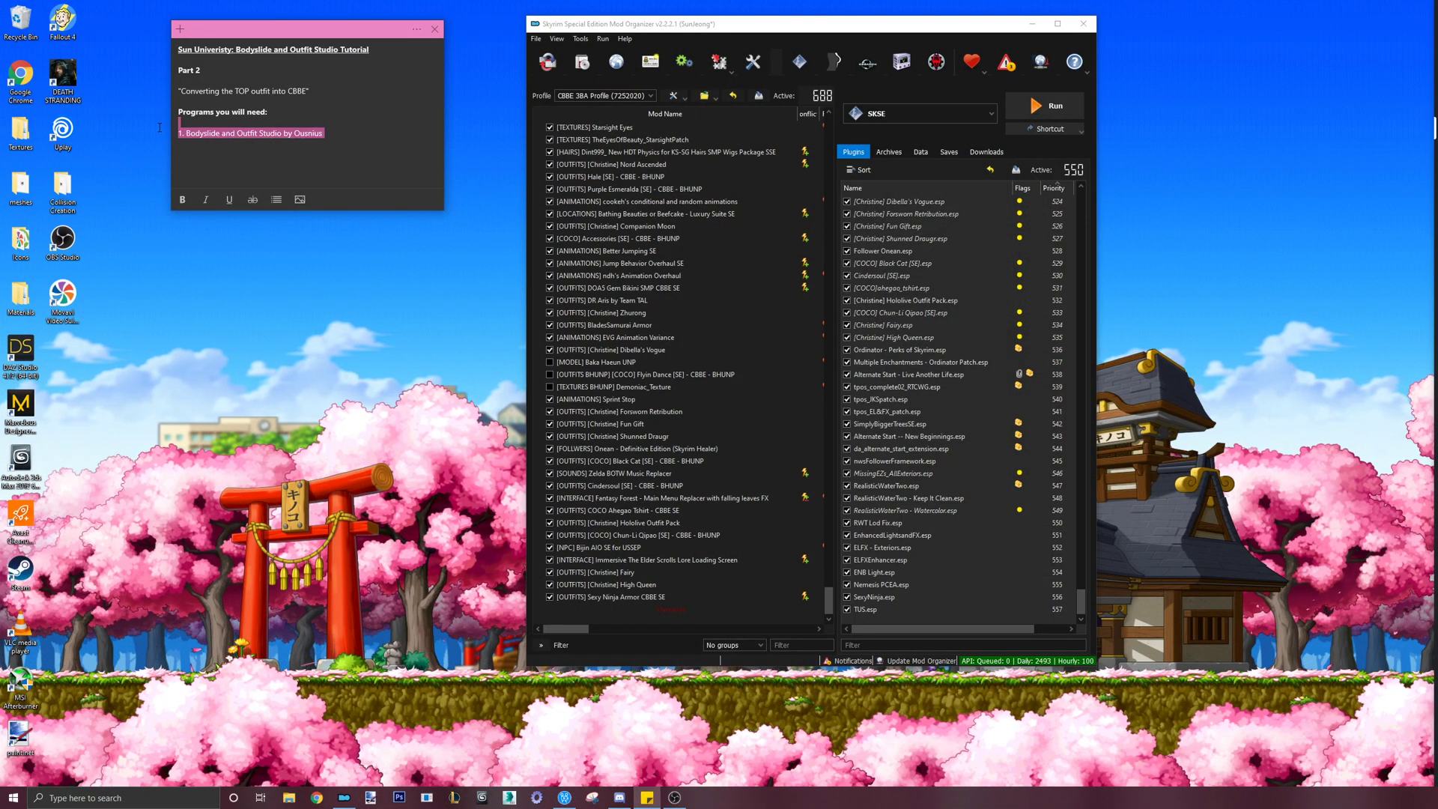
click(247, 158)
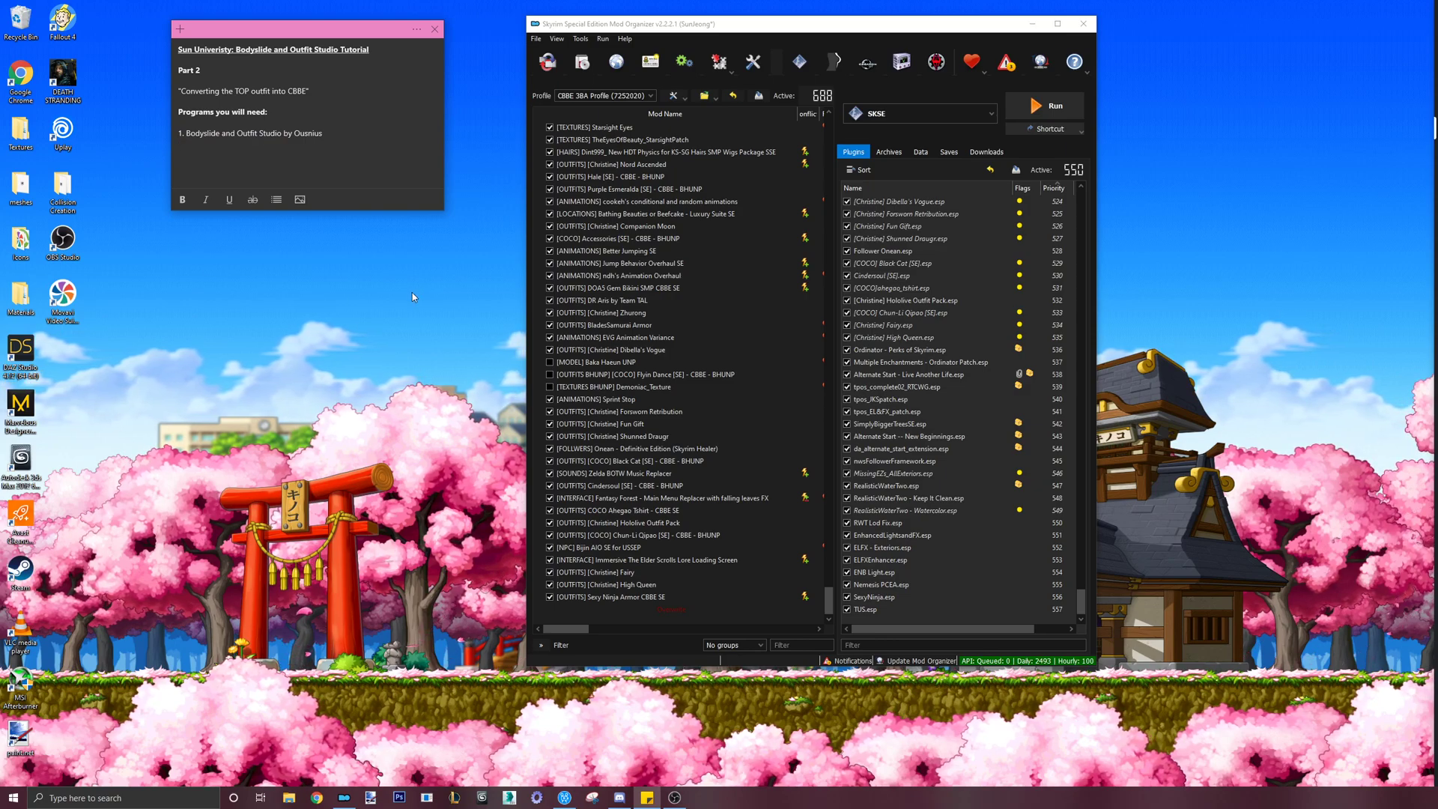
key(alt+Tab)
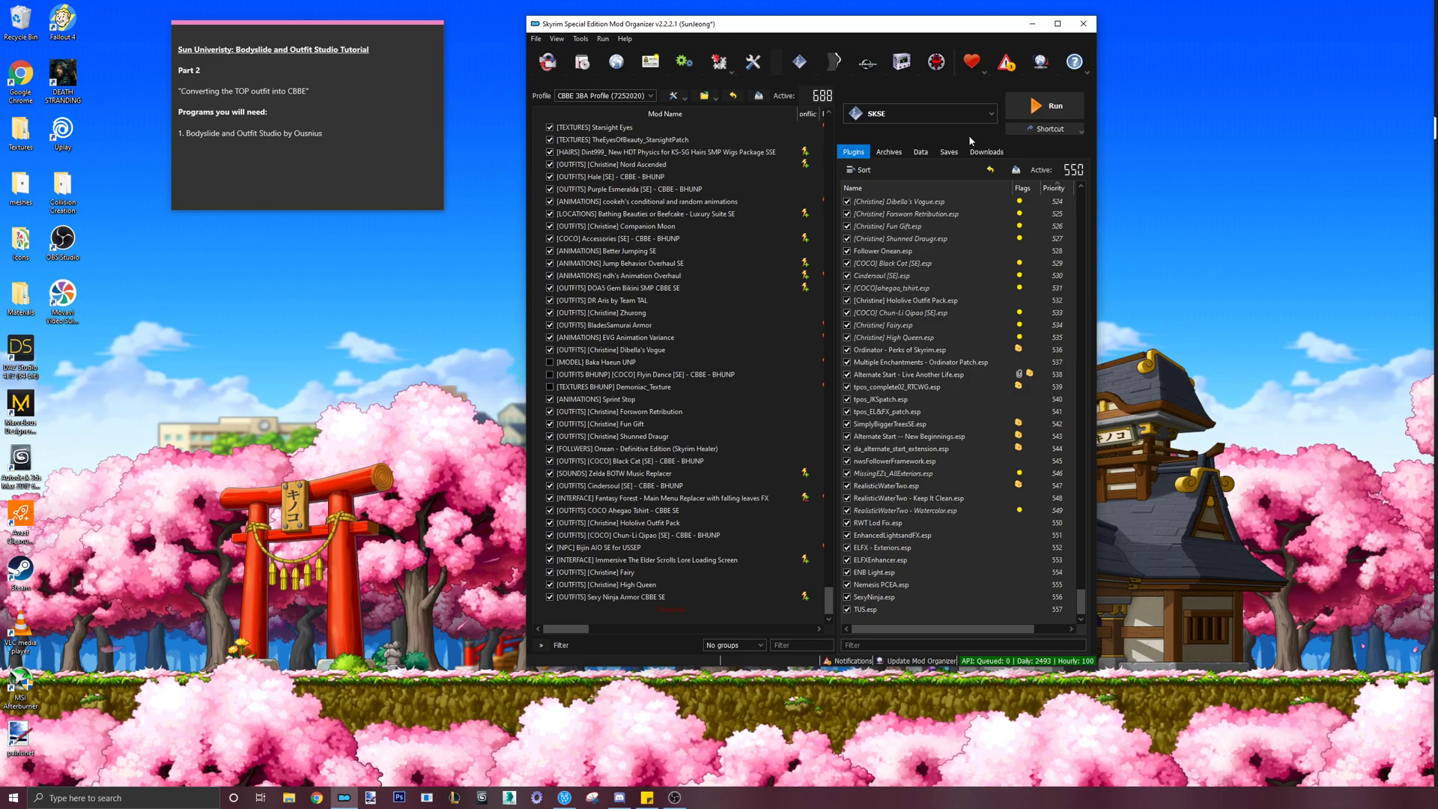
- Launch BodySlide and Outfit Studio from Mod Organizer 2's executable list
click(992, 116)
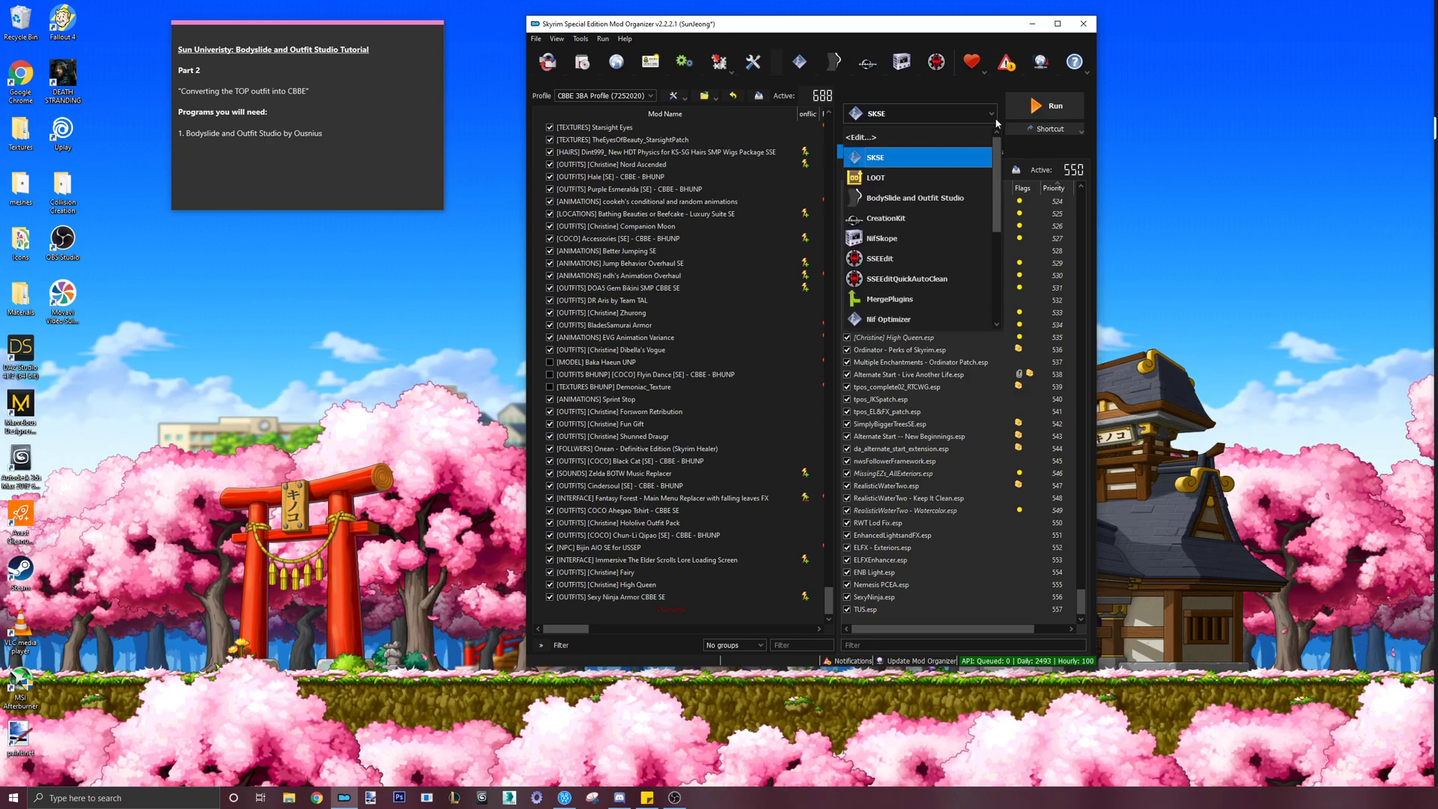
click(980, 200)
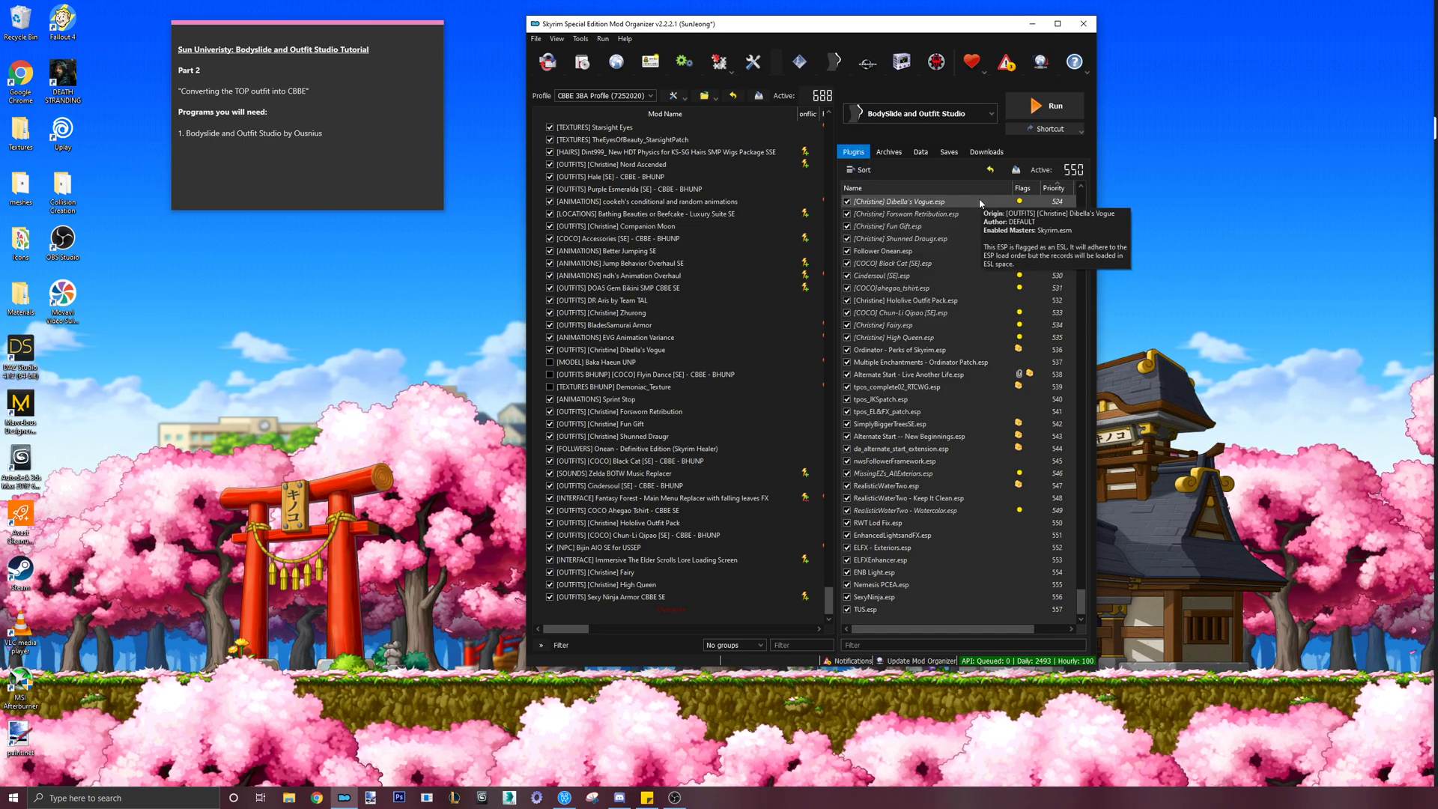
click(1052, 109)
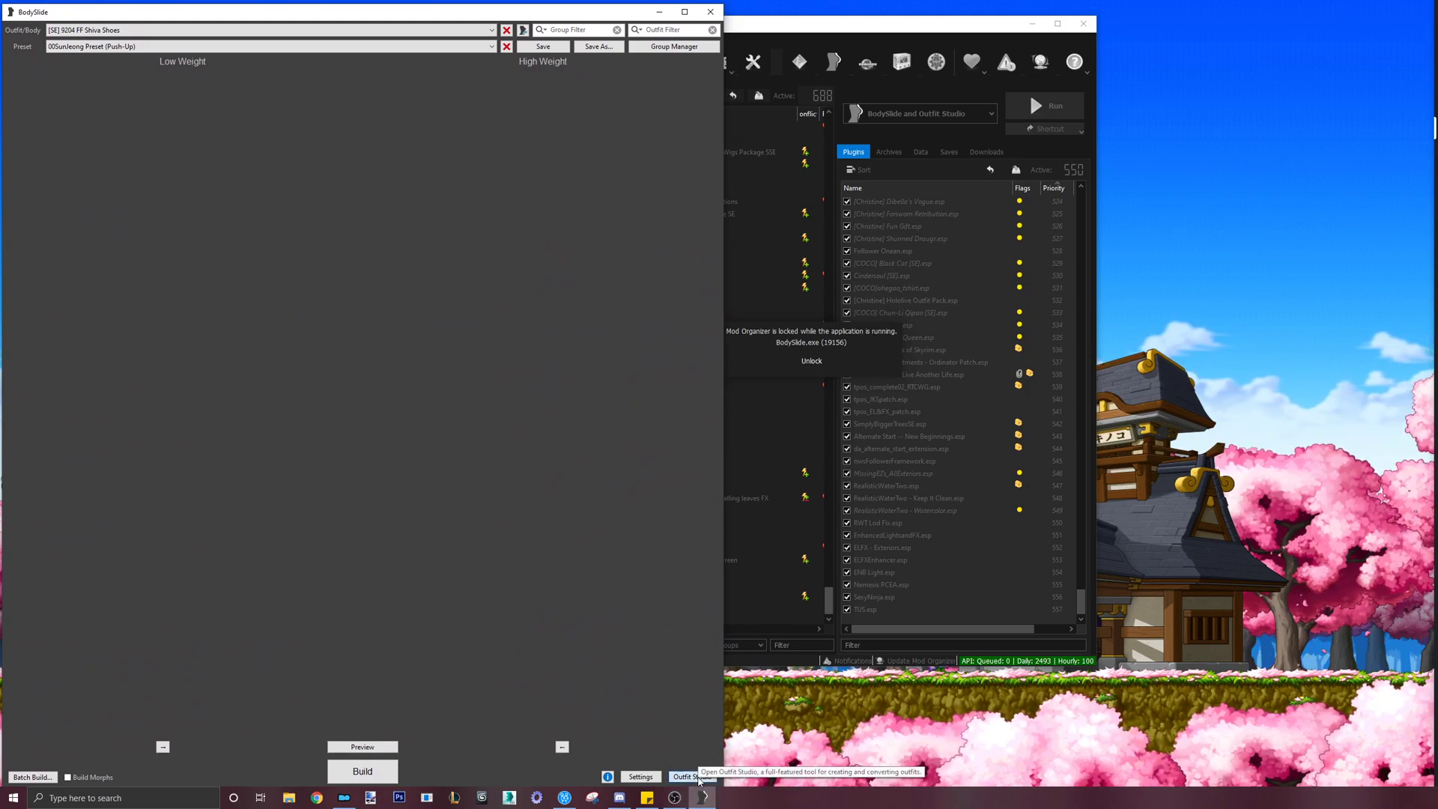
- Open Outfit Studio maximized and load the SexyNinjaBodyStrapUUNPSP slider set project
click(693, 776)
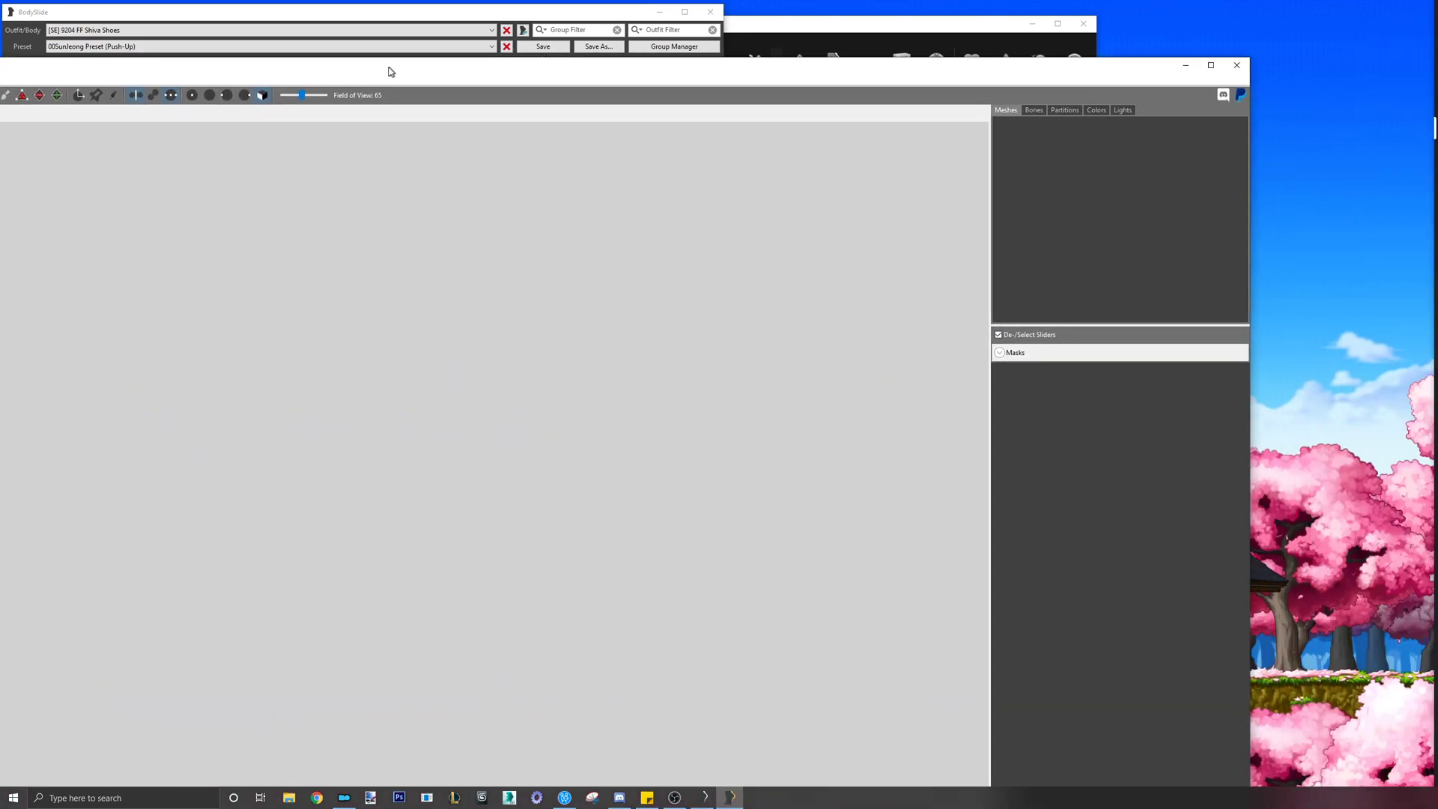
double_click(390, 71)
click(10, 23)
mouse_move(28, 22)
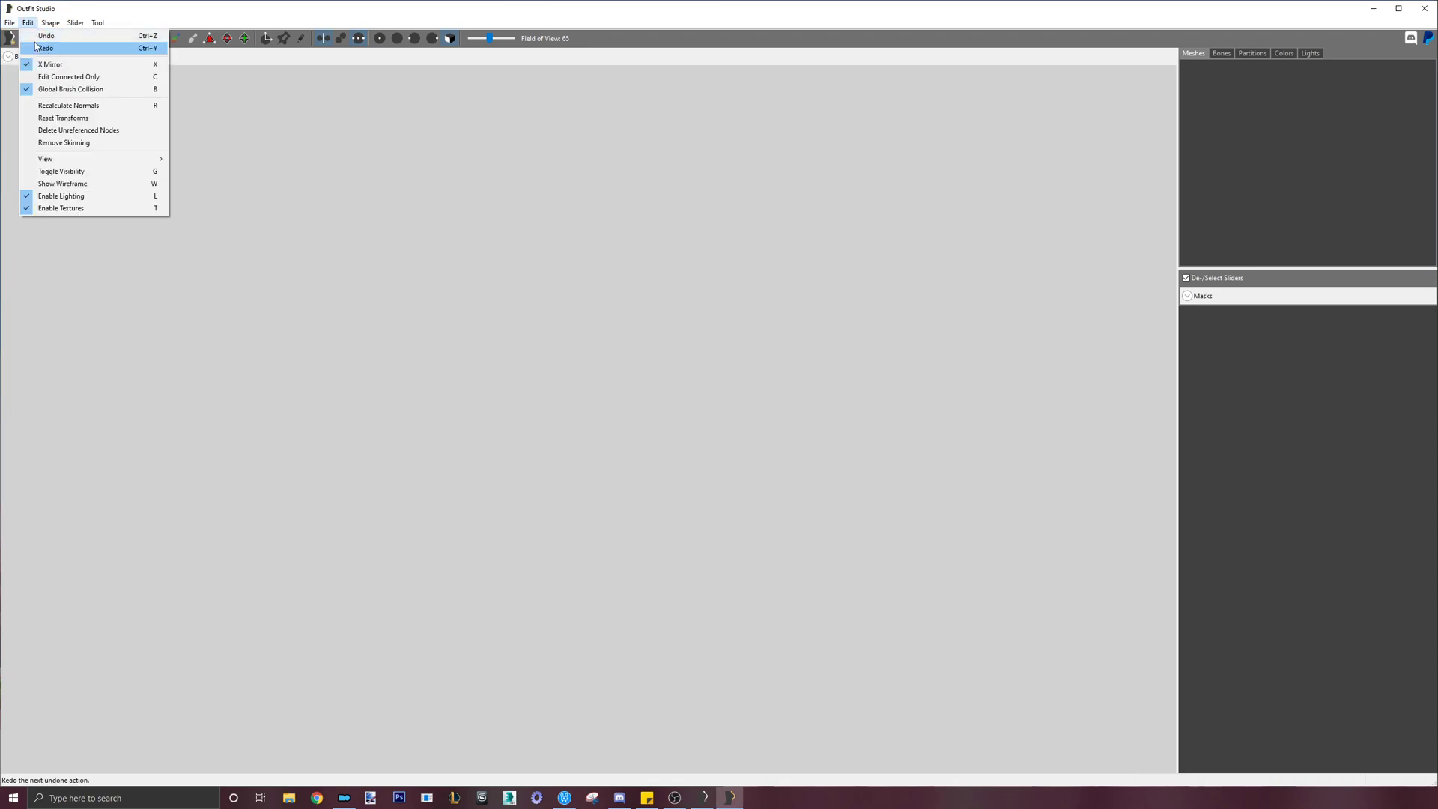
click(71, 48)
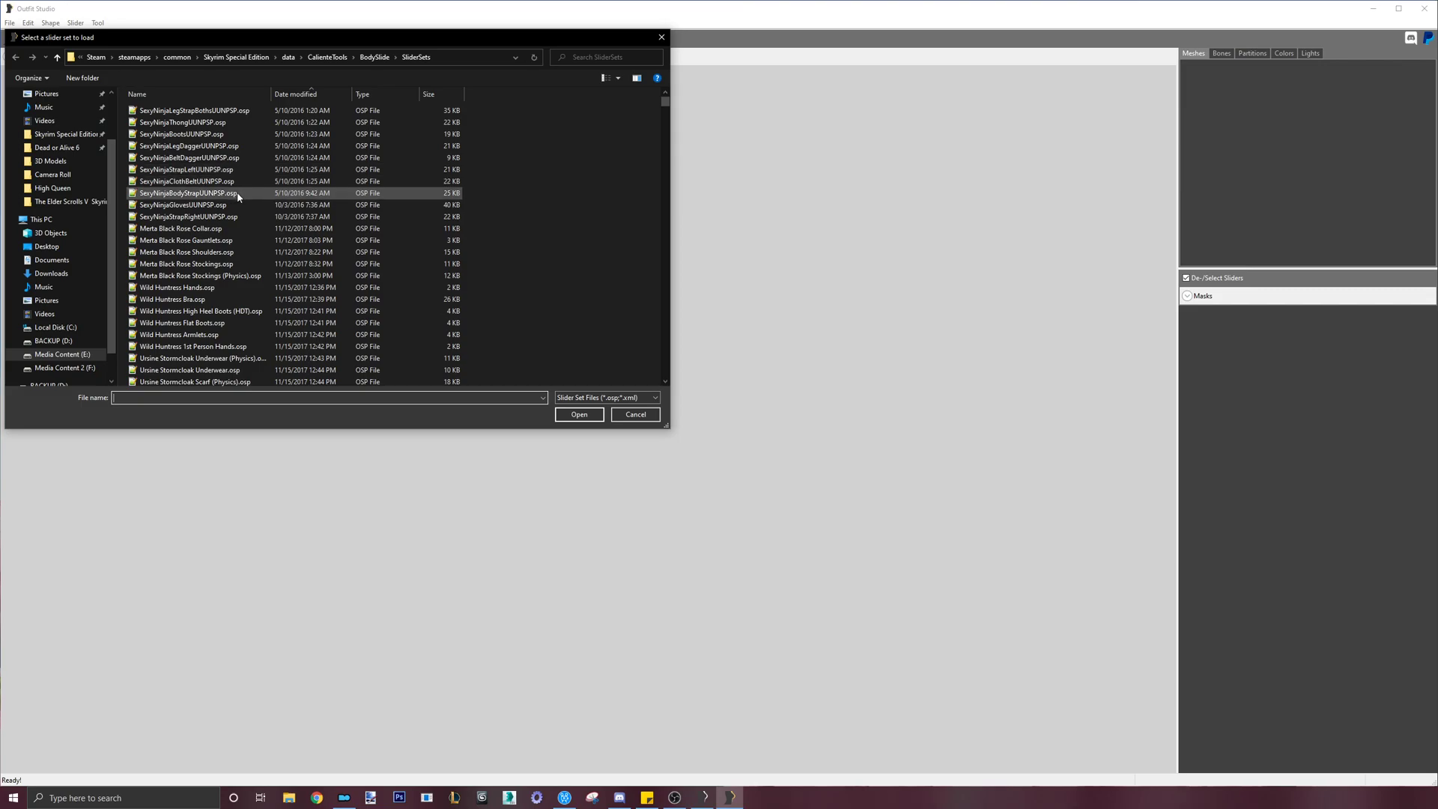
double_click(179, 193)
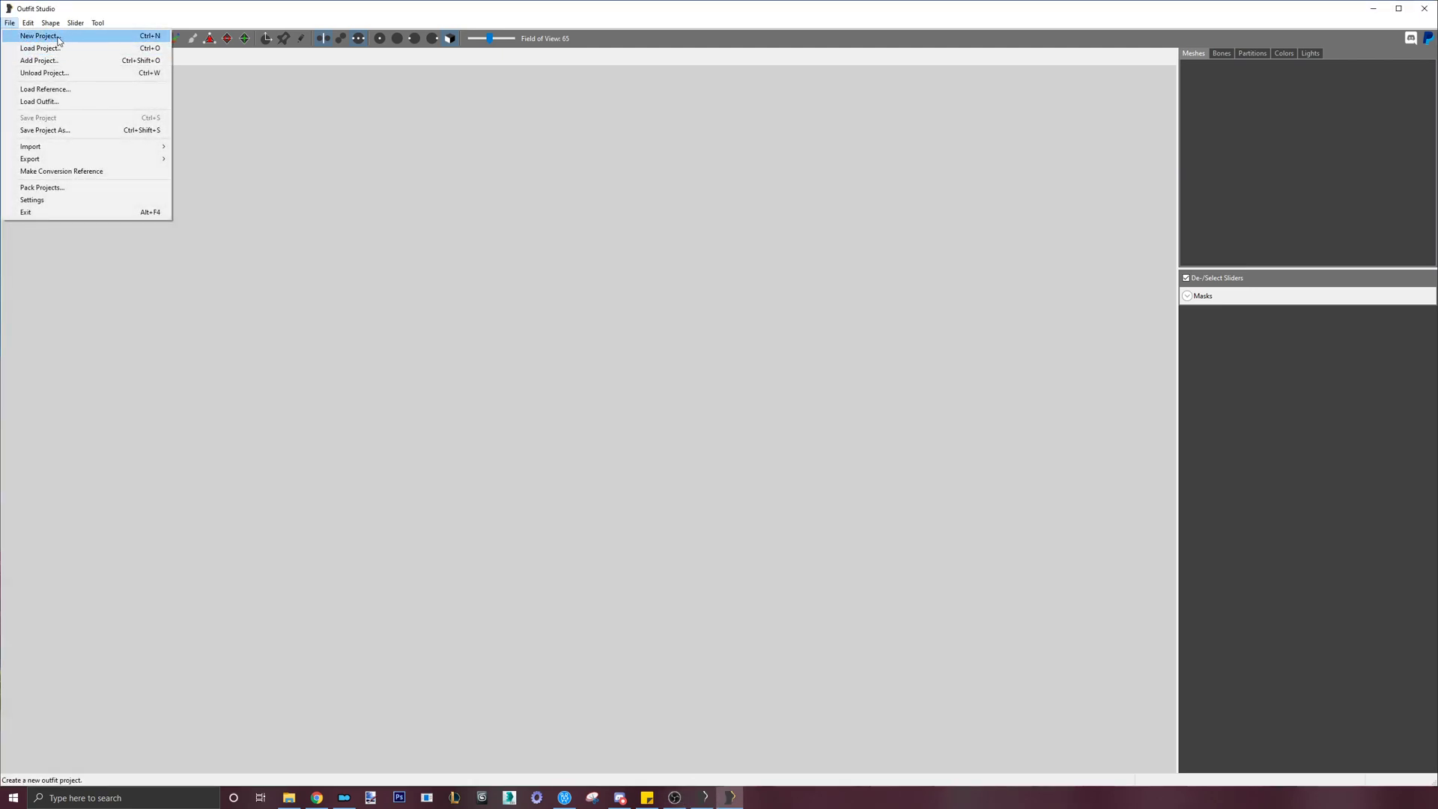
- Start a new project with Clear Reference and begin browsing for the outfit mesh
click(39, 36)
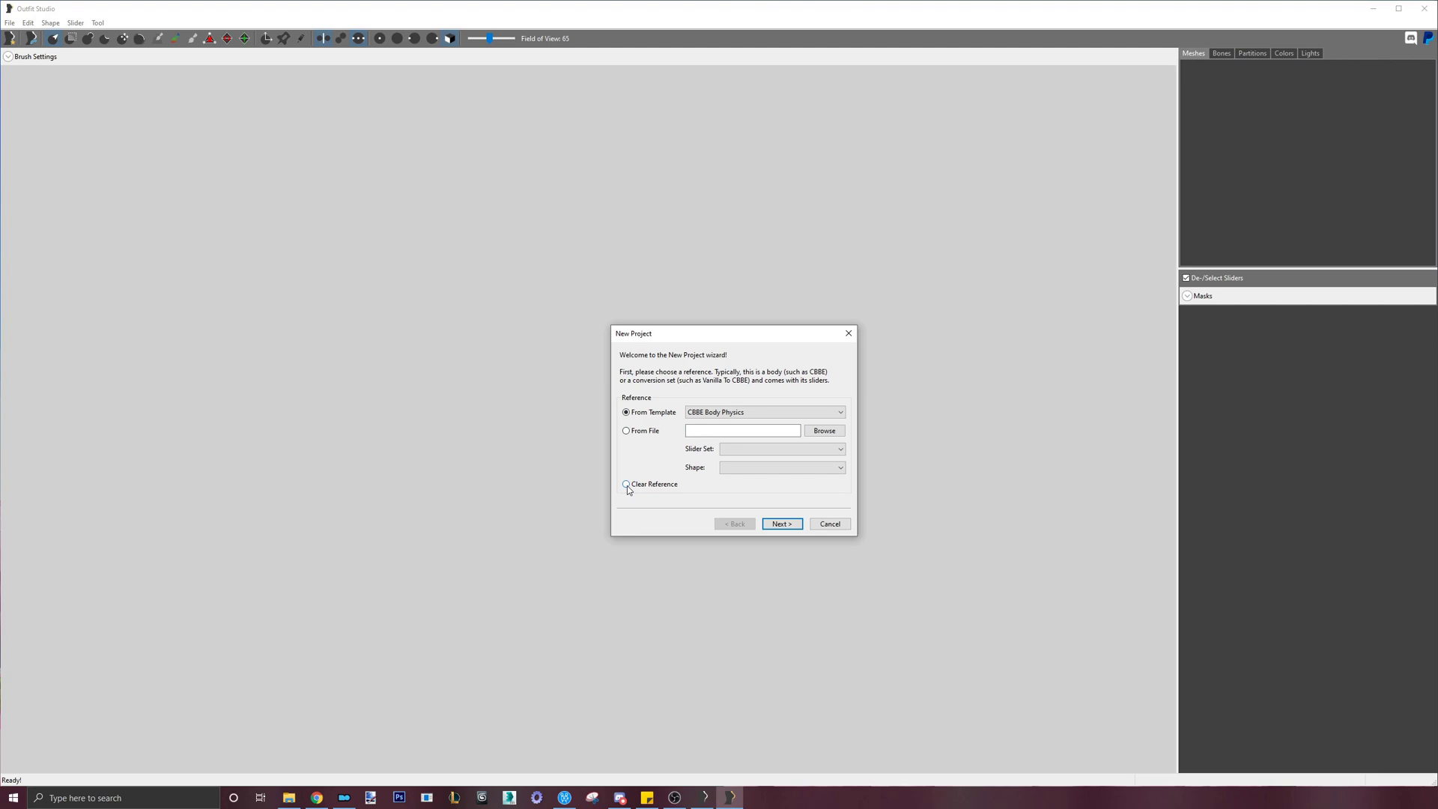
click(788, 526)
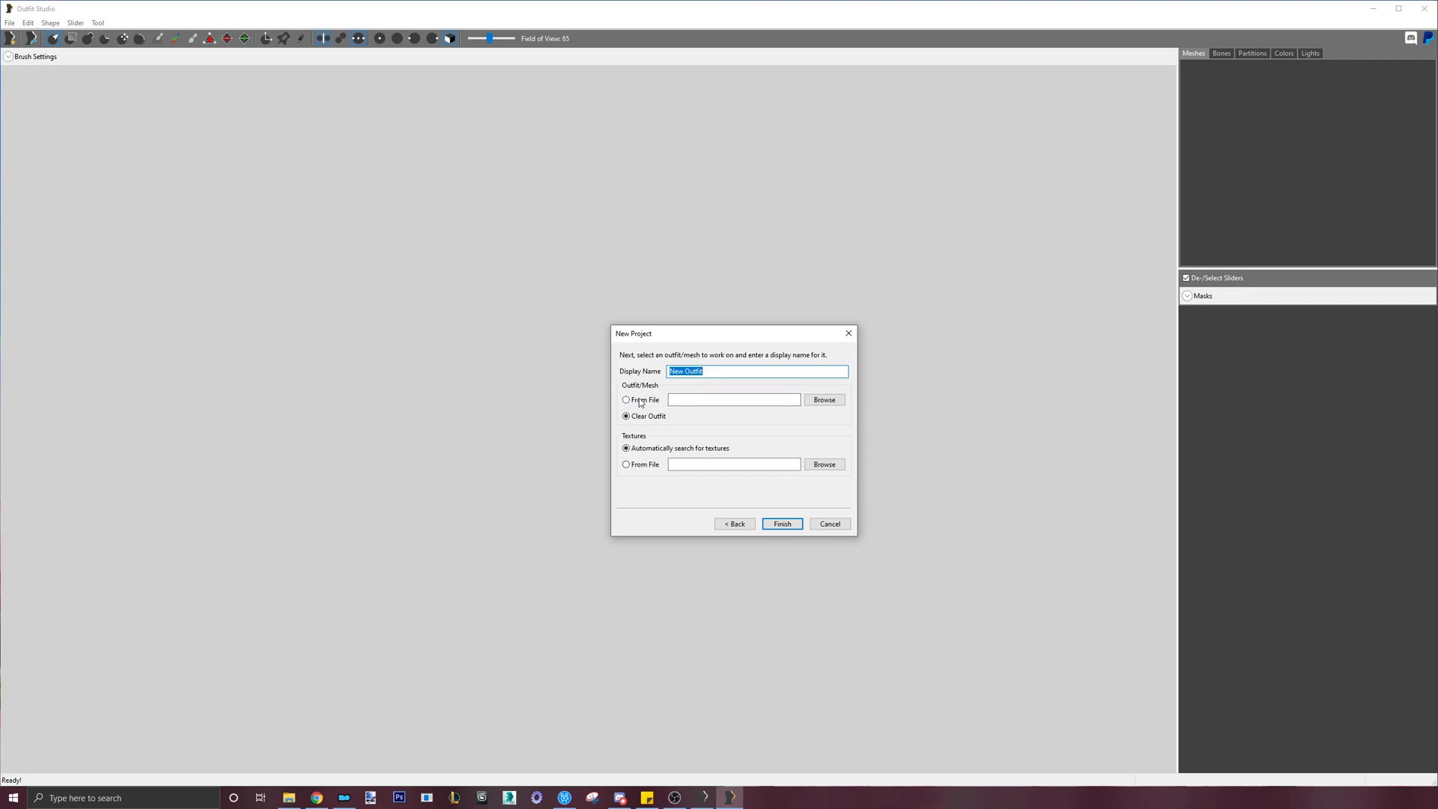
click(817, 404)
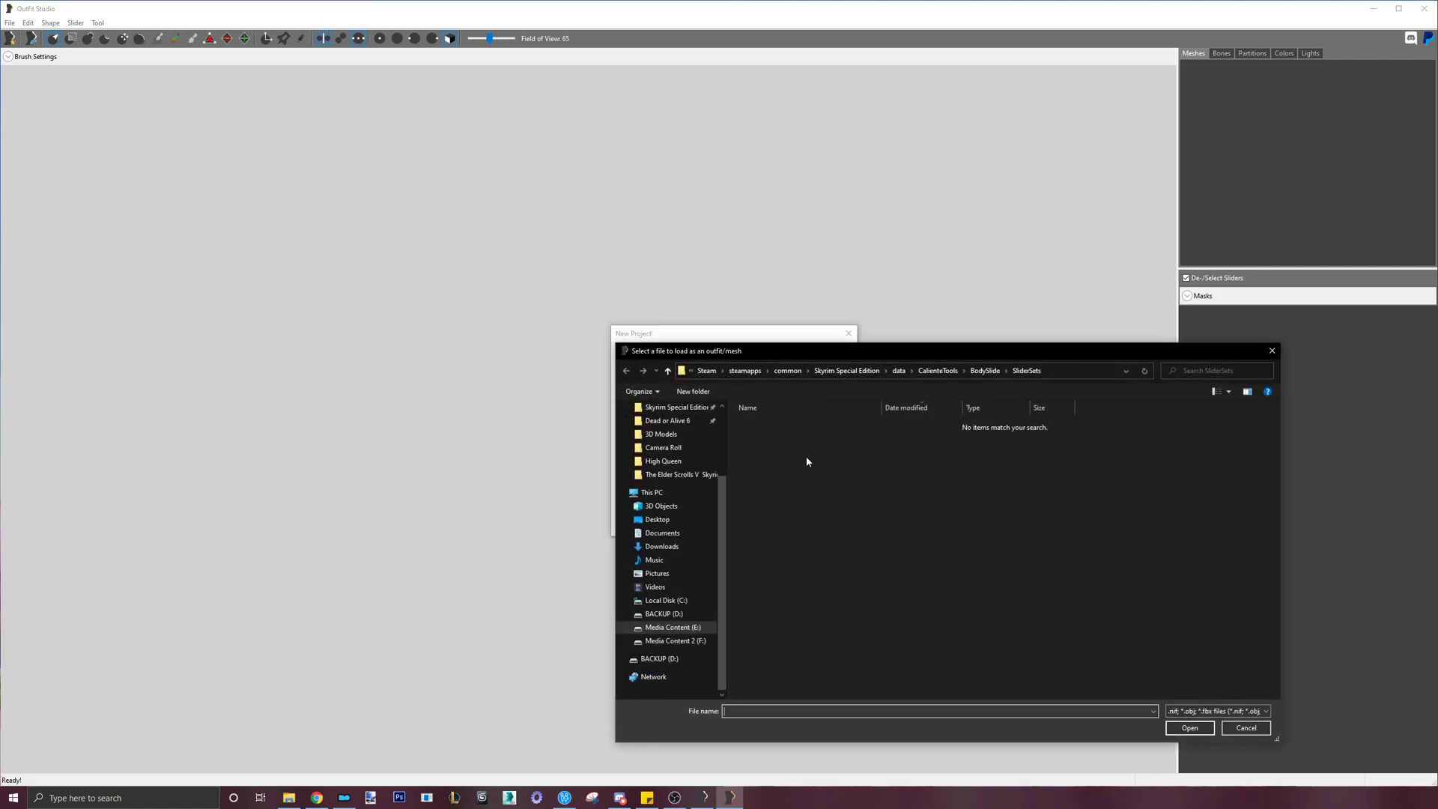
click(677, 460)
click(801, 371)
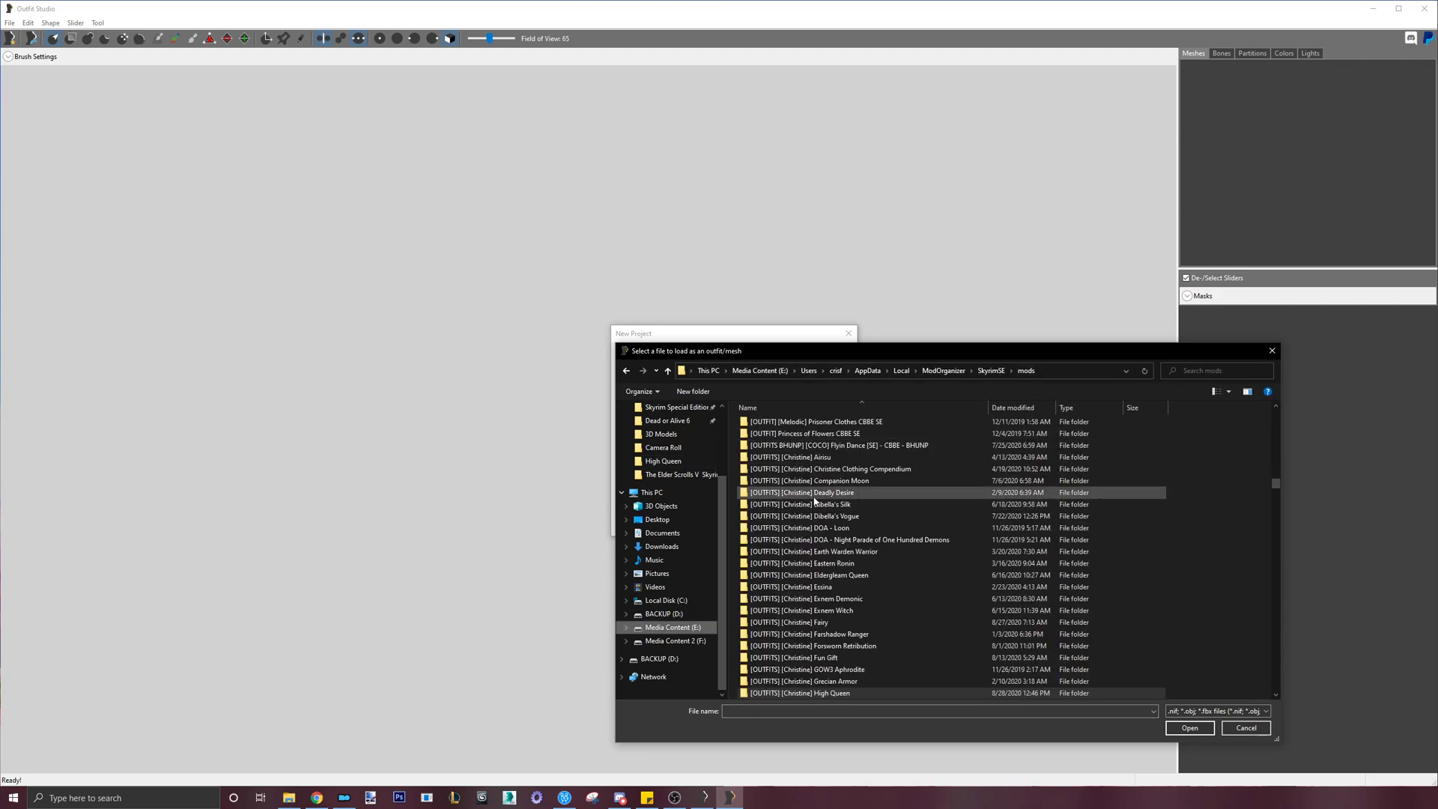
- Pick Meshes\WestWindAssault\dust_straps_1.nif from the Sexy Ninja Armor CBBE SE mod
scroll(820, 554, down, 1)
scroll(819, 563, down, 10)
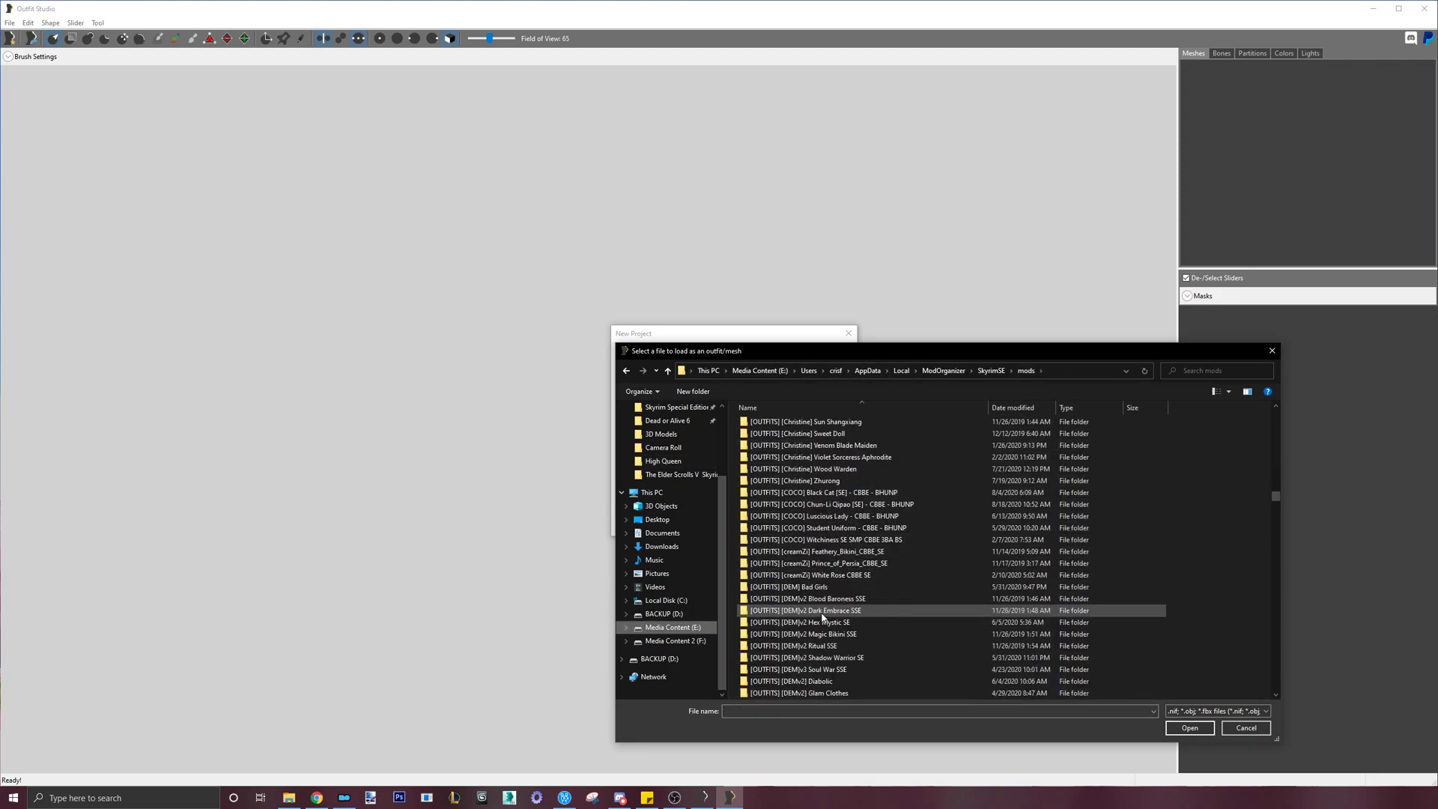
scroll(822, 613, down, 15)
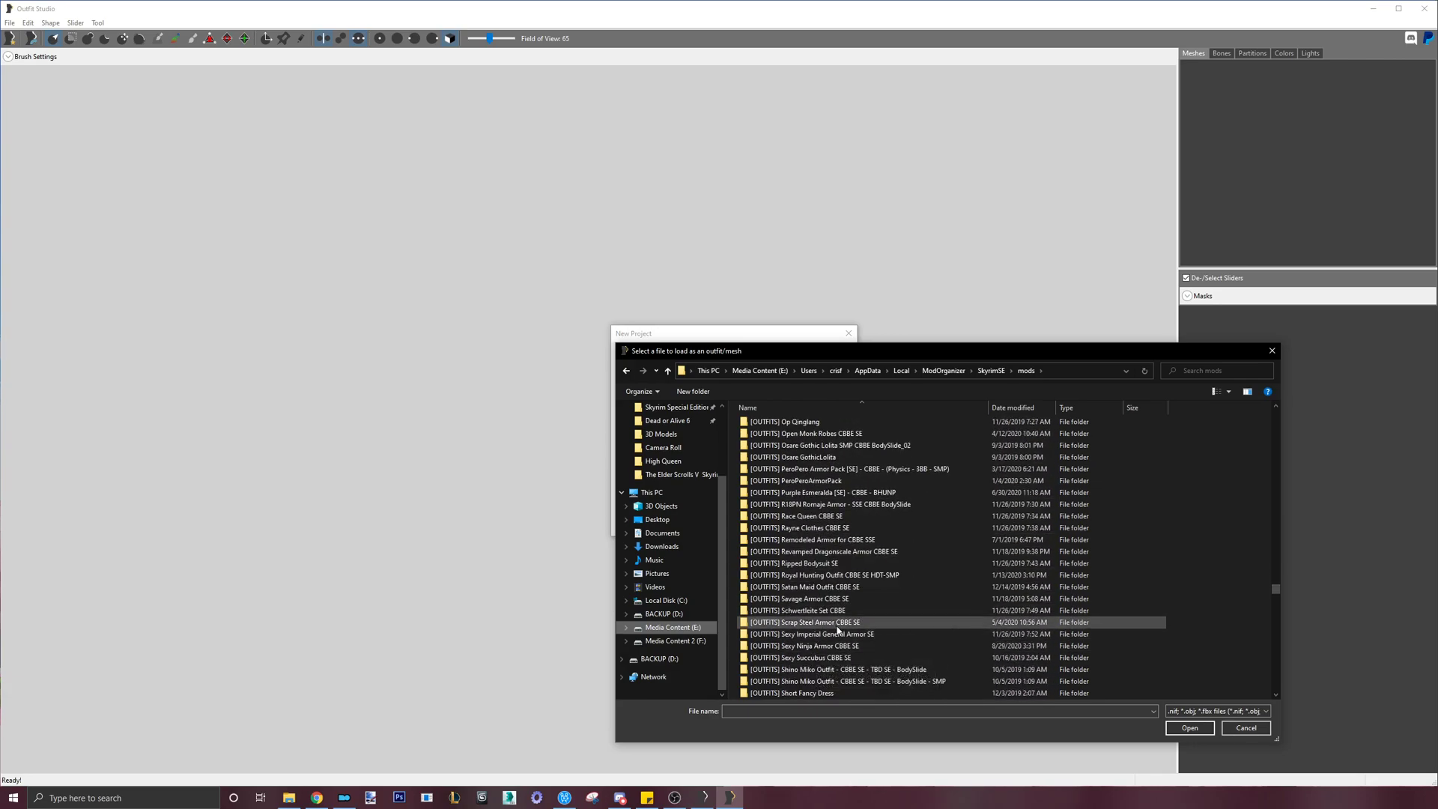
double_click(823, 647)
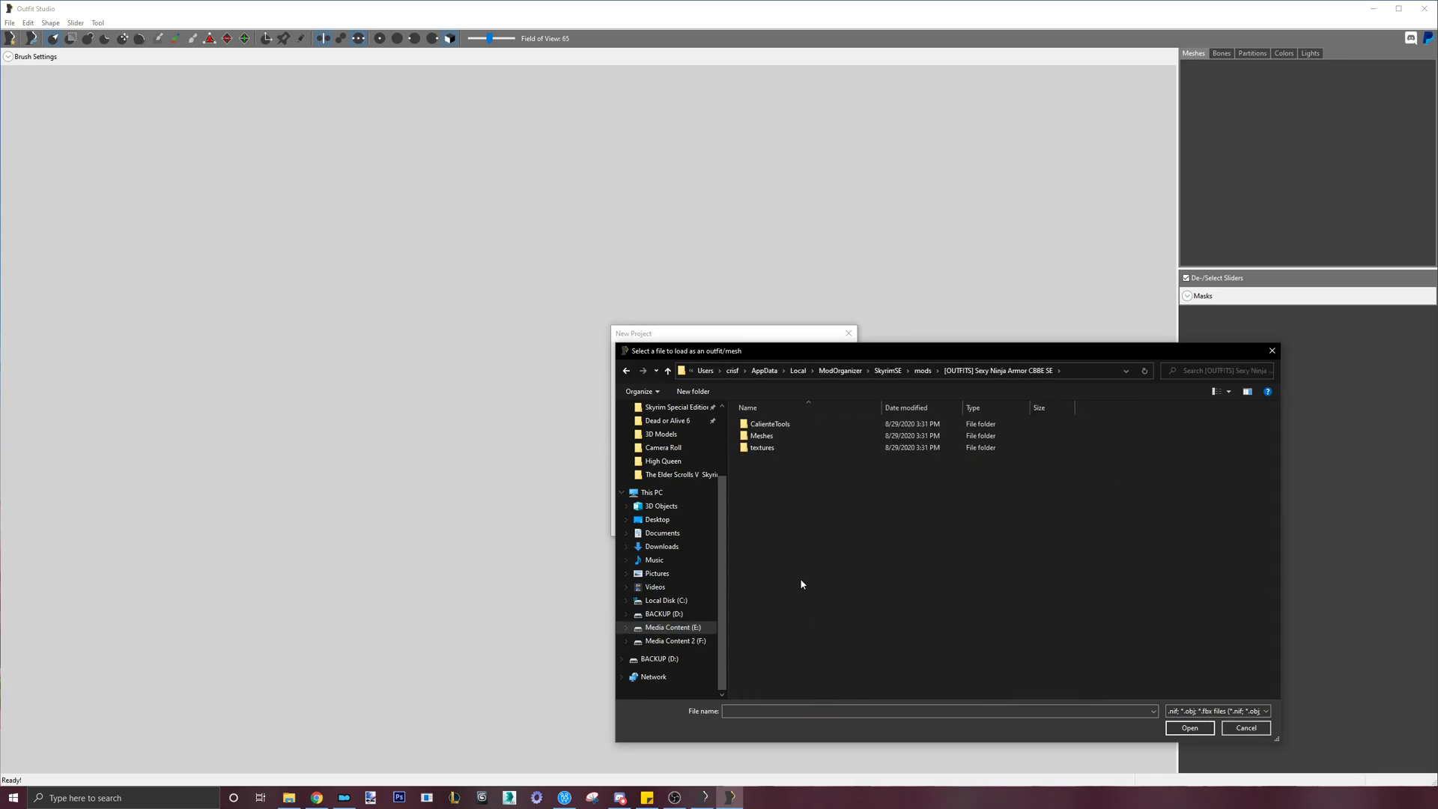
double_click(763, 436)
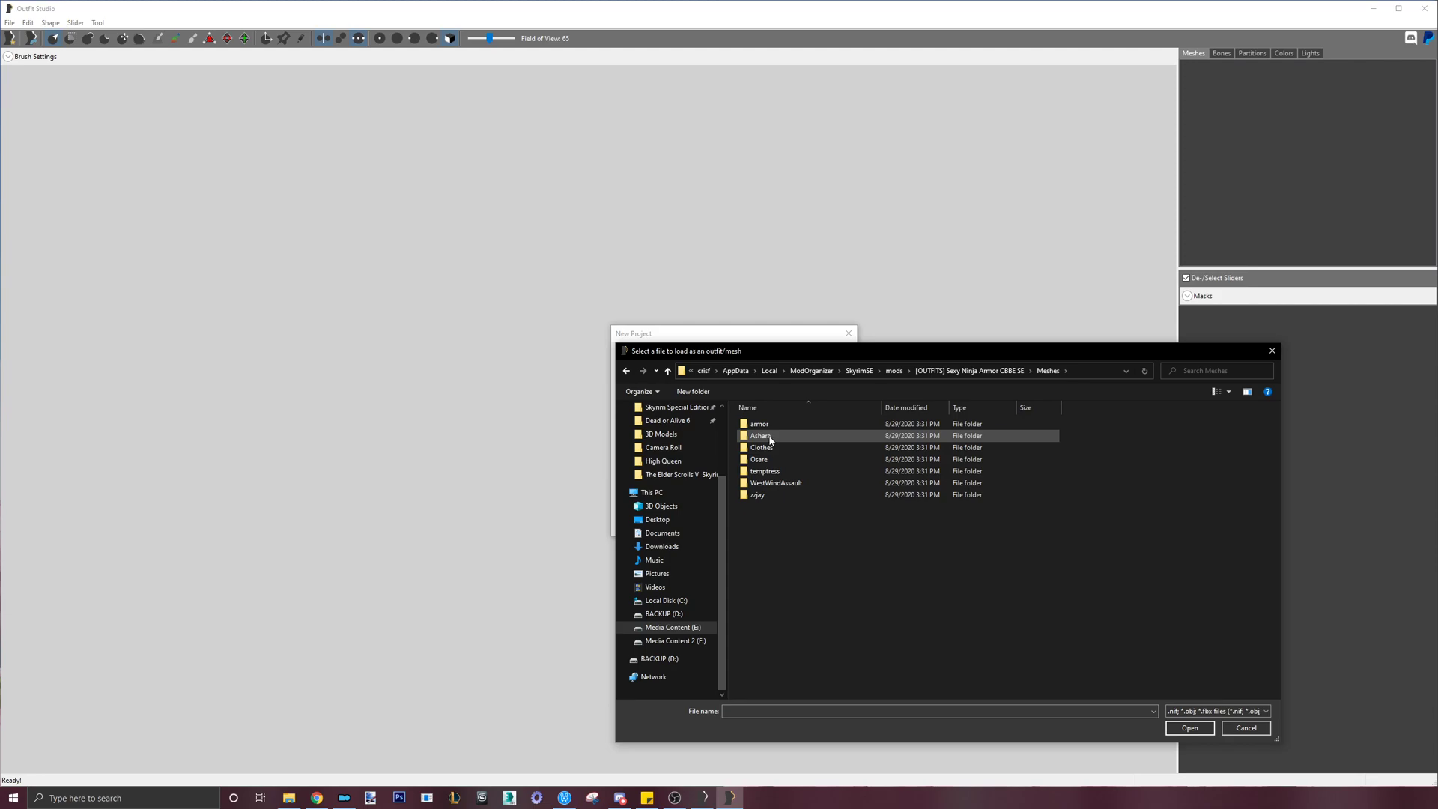
double_click(779, 482)
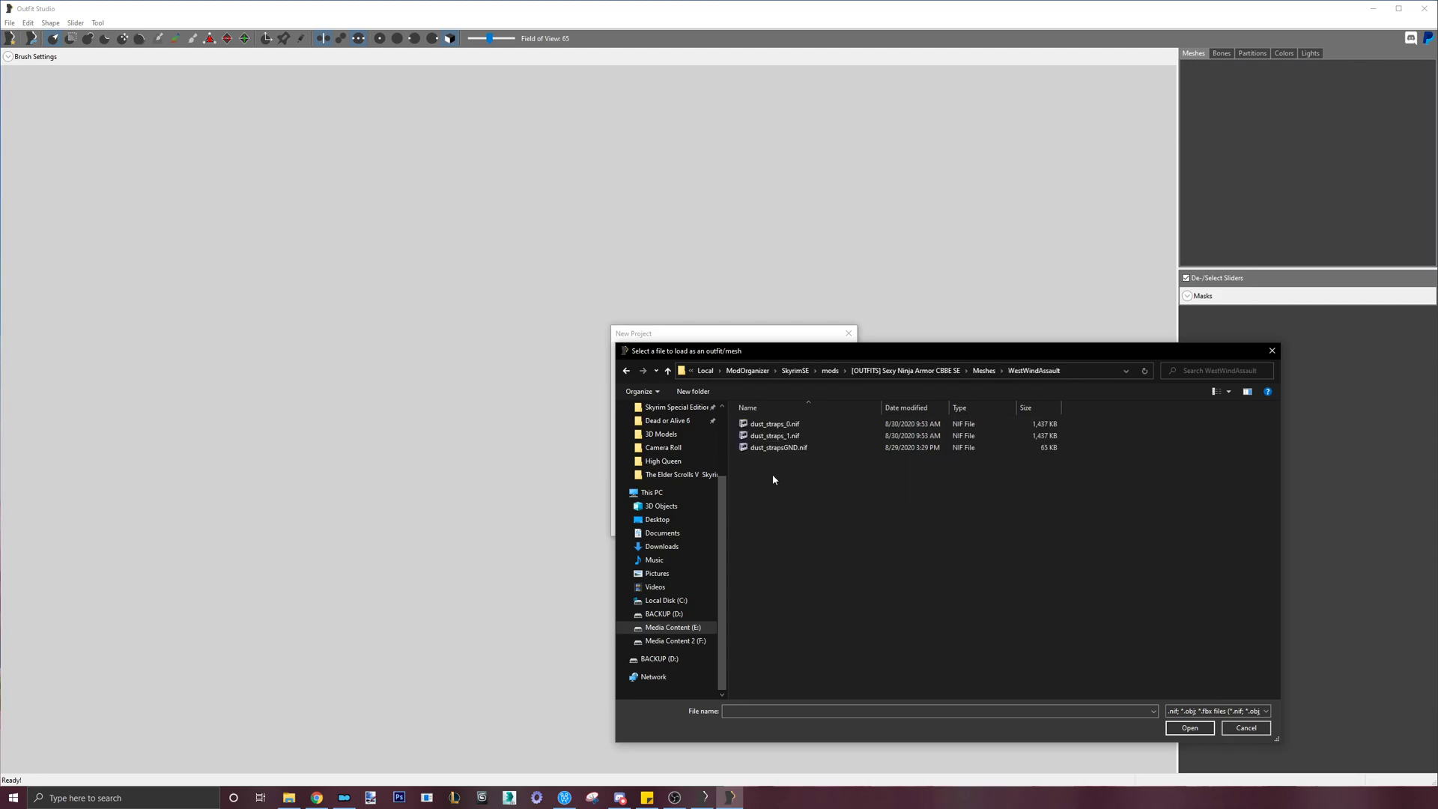
double_click(809, 435)
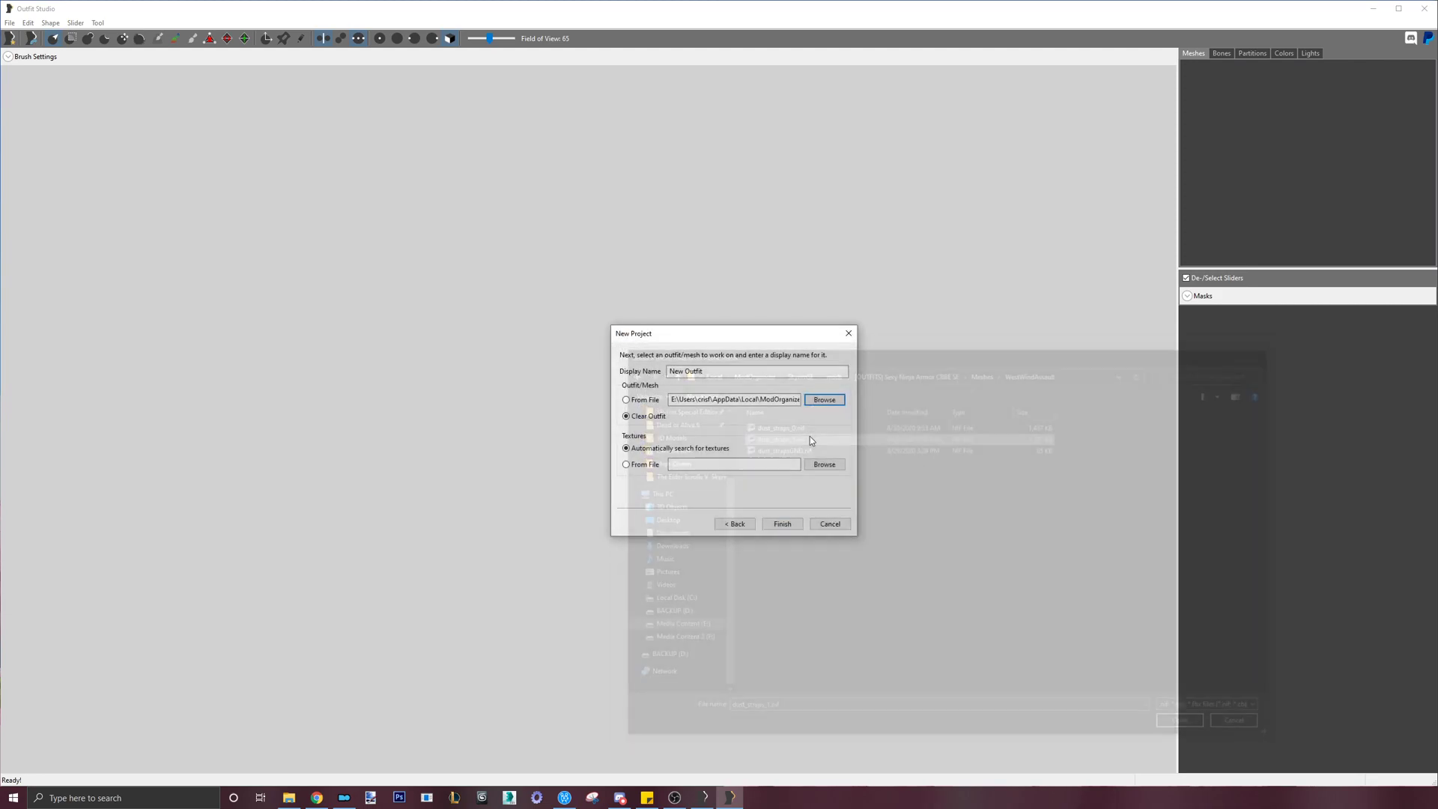
click(782, 524)
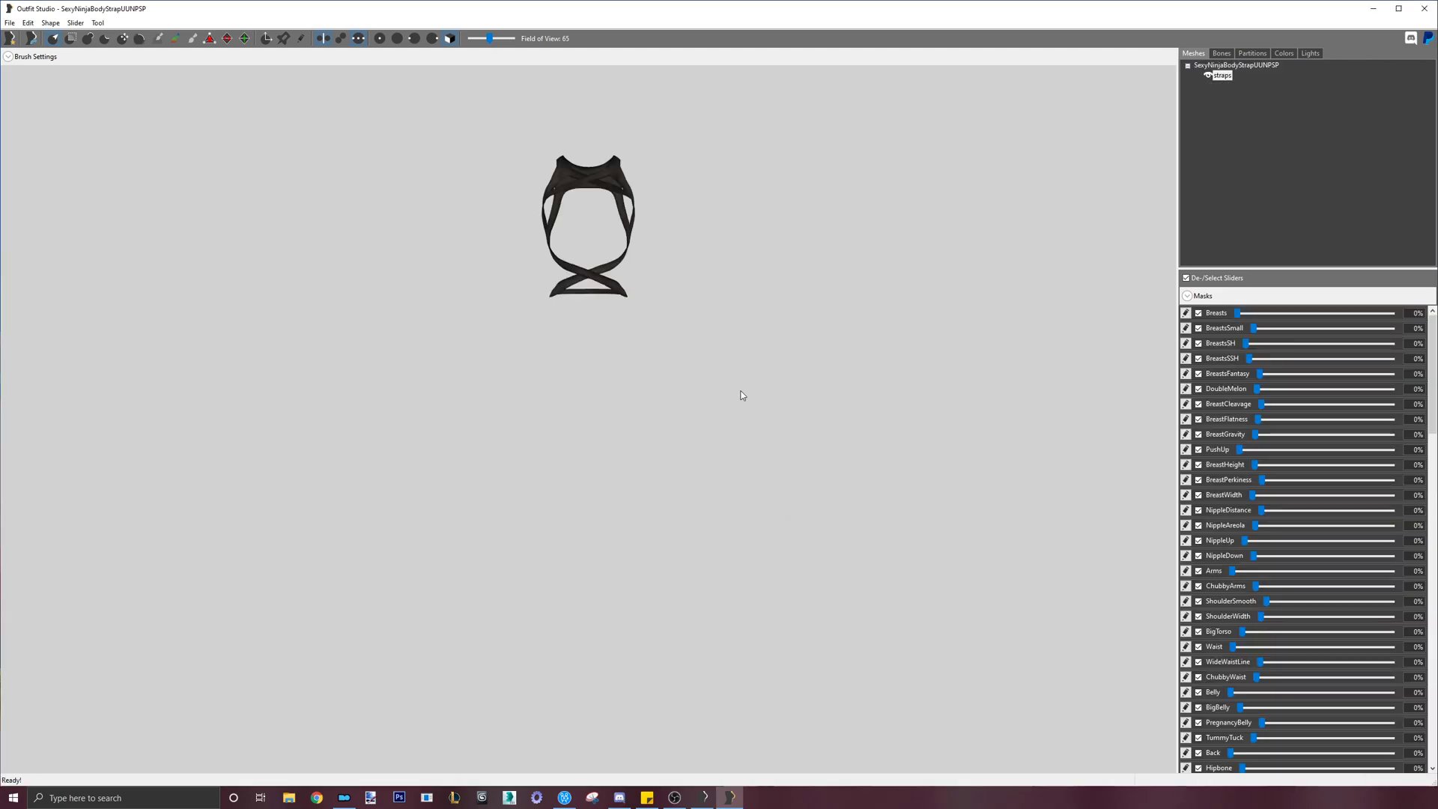
middle_drag(712, 386, 694, 421)
mouse_move(684, 343)
right_down()
mouse_move(407, 330)
mouse_move(977, 335)
mouse_move(677, 320)
mouse_move(641, 339)
mouse_move(680, 336)
right_up()
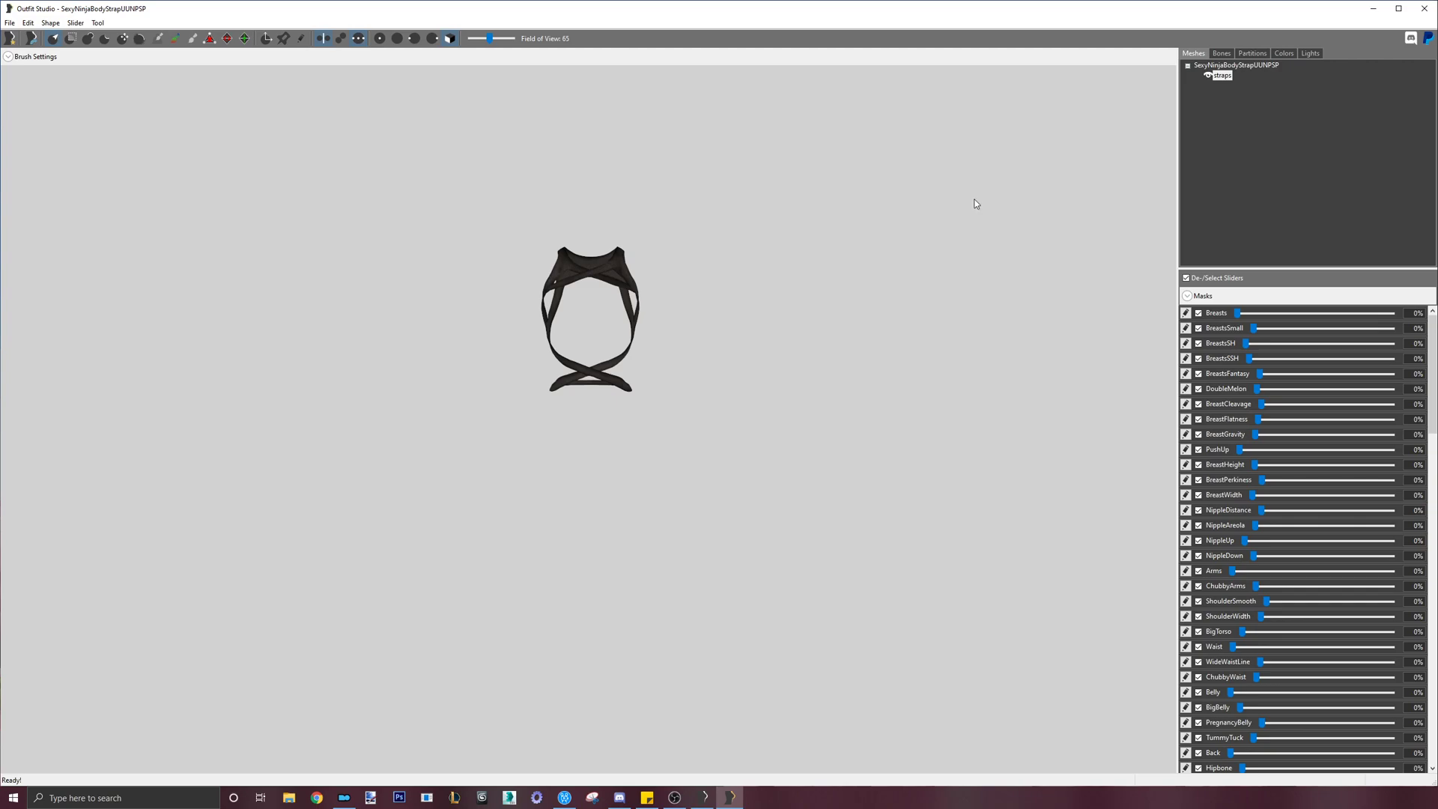
click(1219, 78)
- Load the 'Convert: SK CBBE To SSE CBBE' template as the reference body under the straps
click(10, 23)
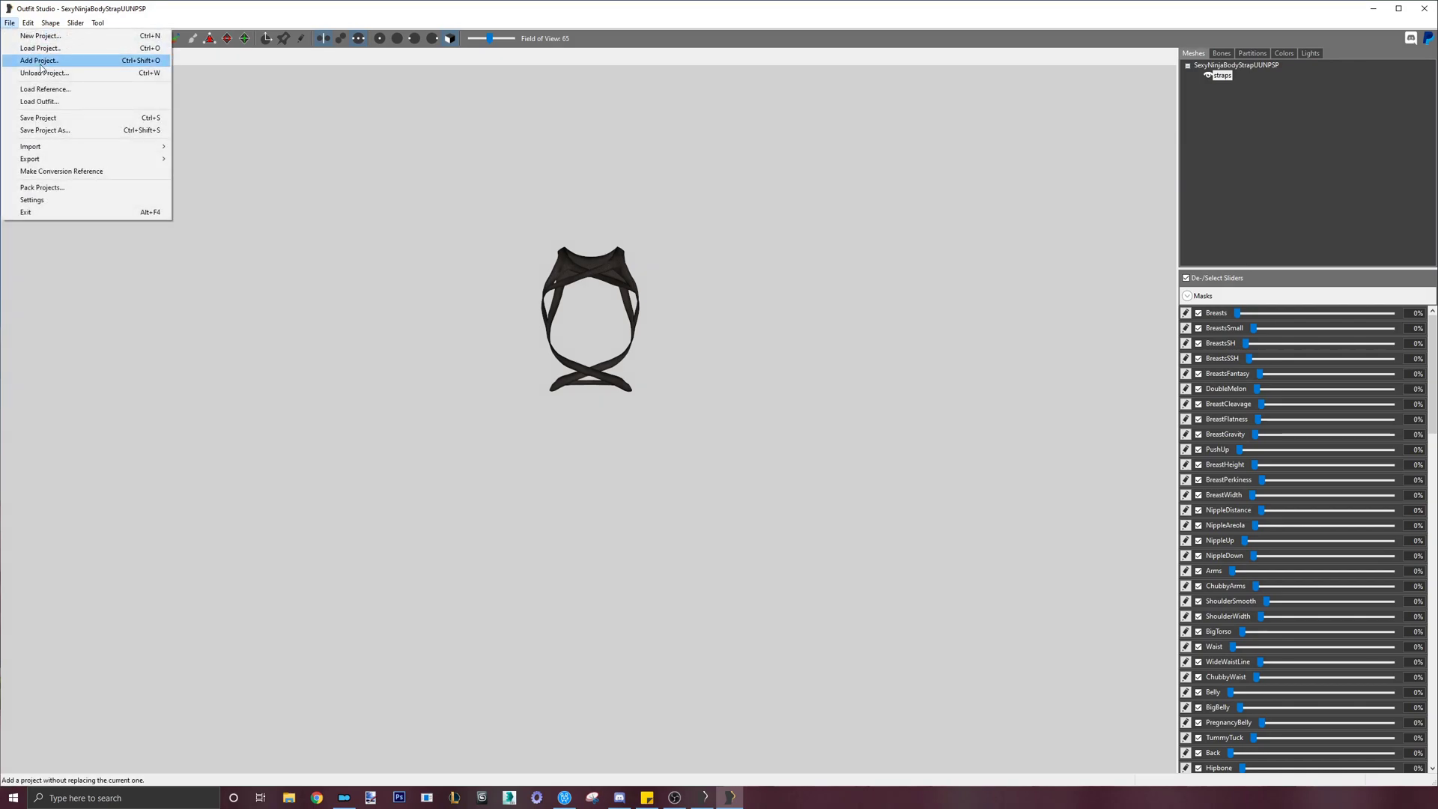
click(77, 92)
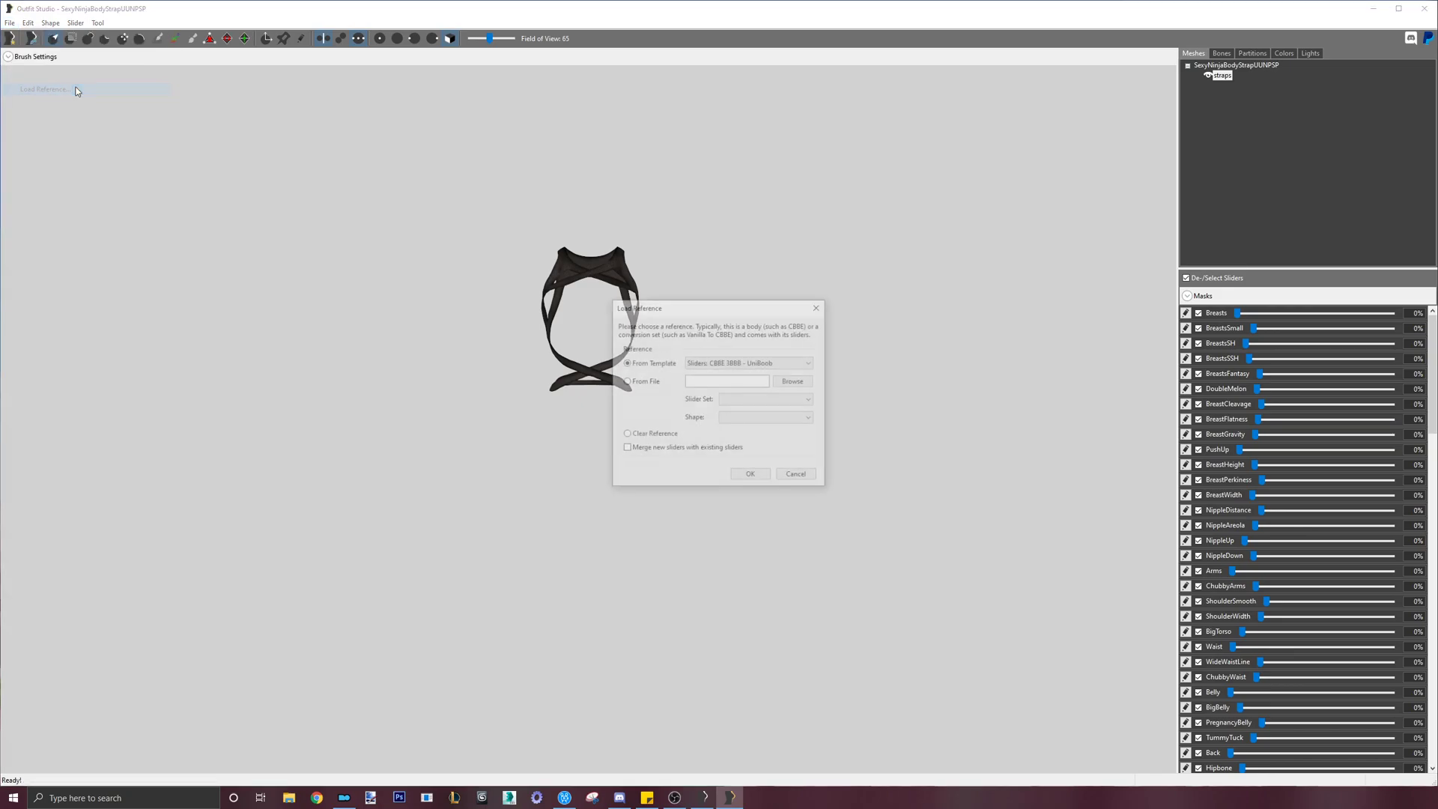
click(810, 364)
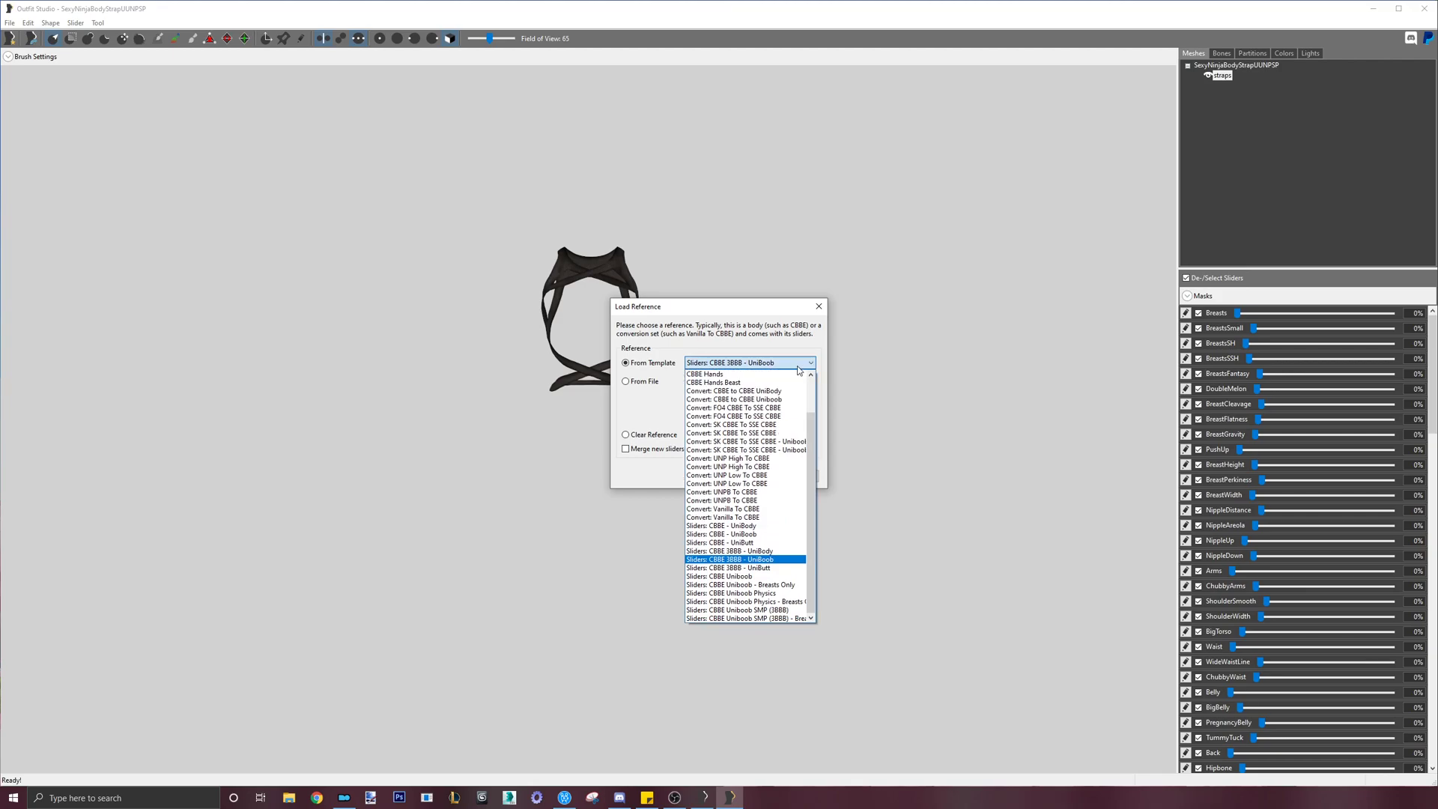
scroll(771, 438, up, 1)
scroll(771, 438, up, 2)
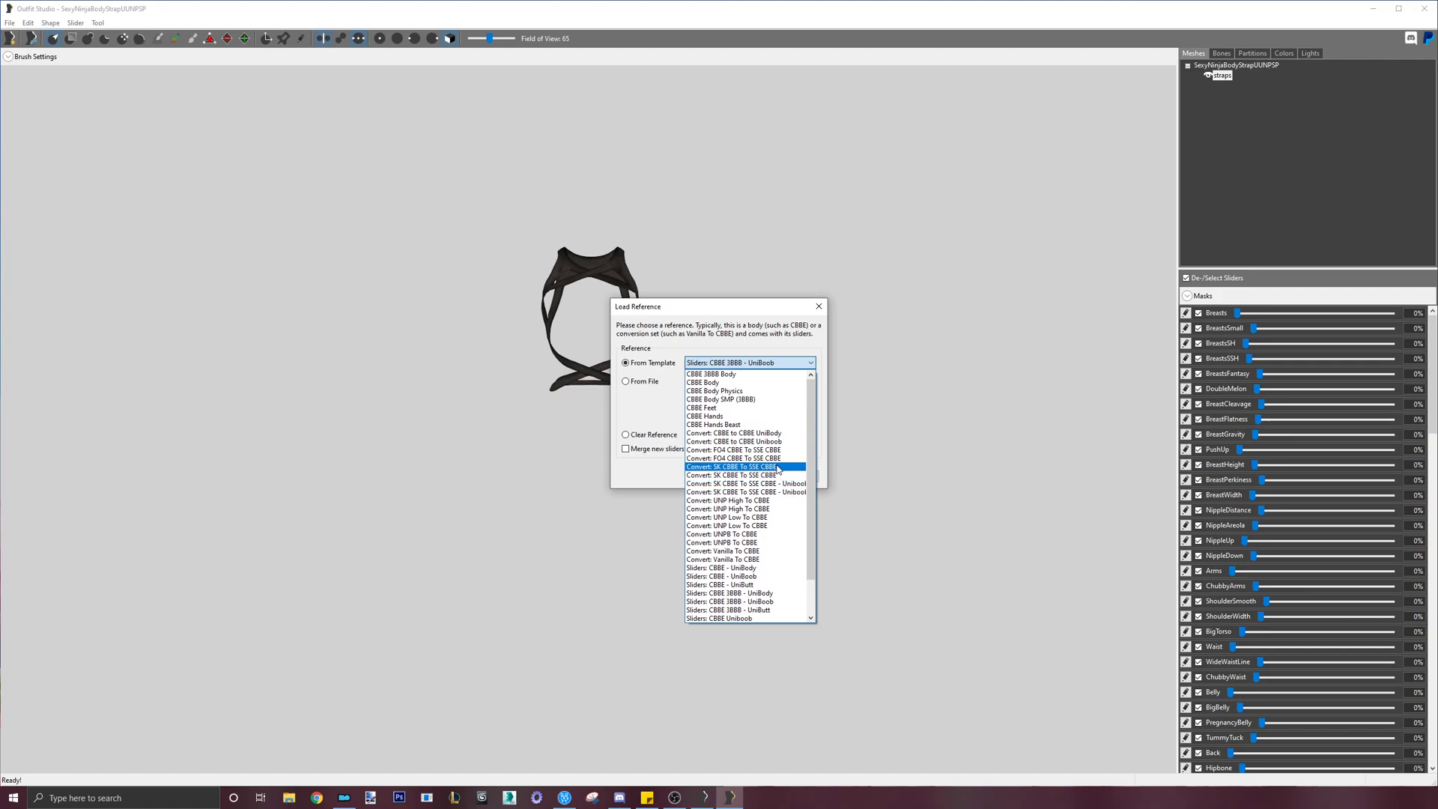
click(783, 467)
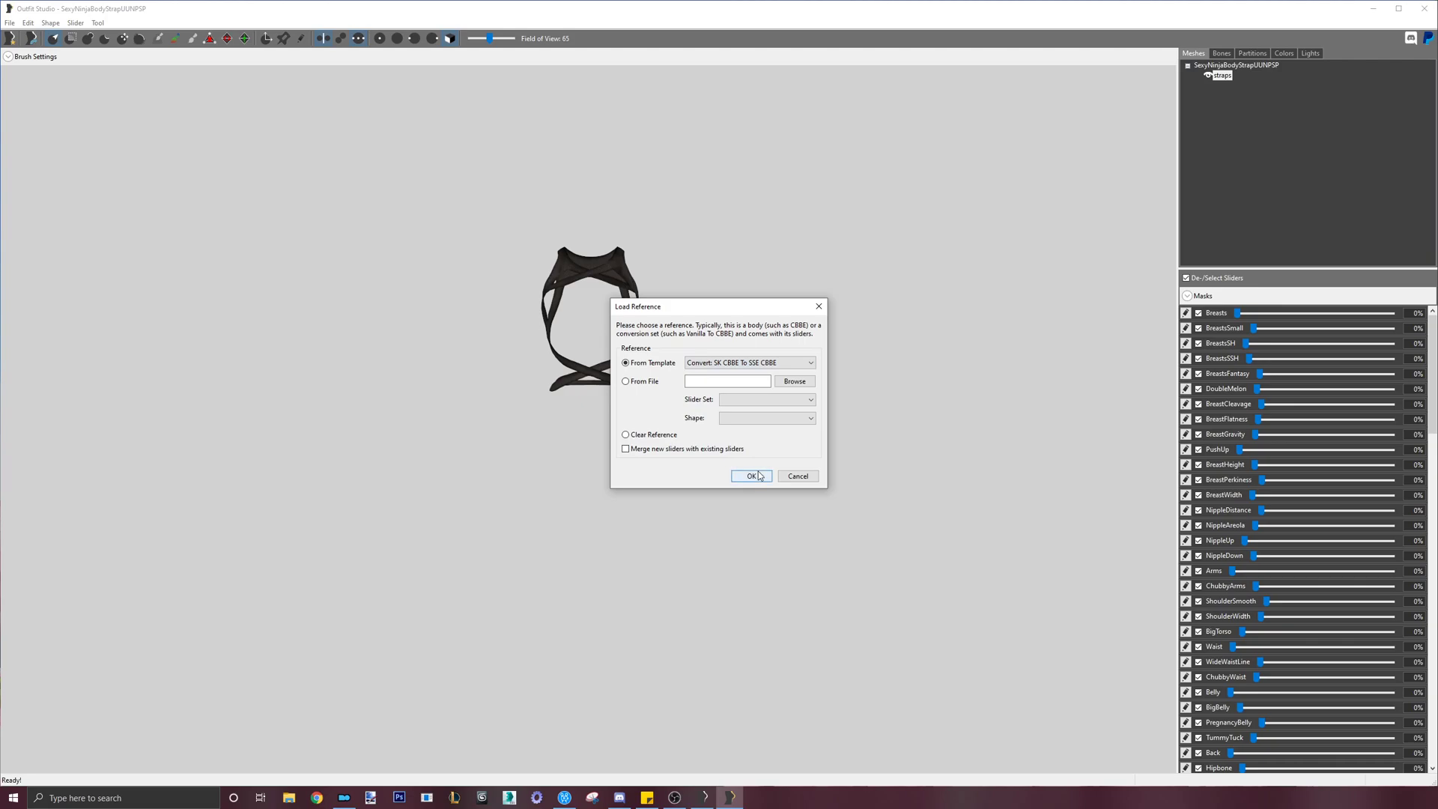
click(757, 477)
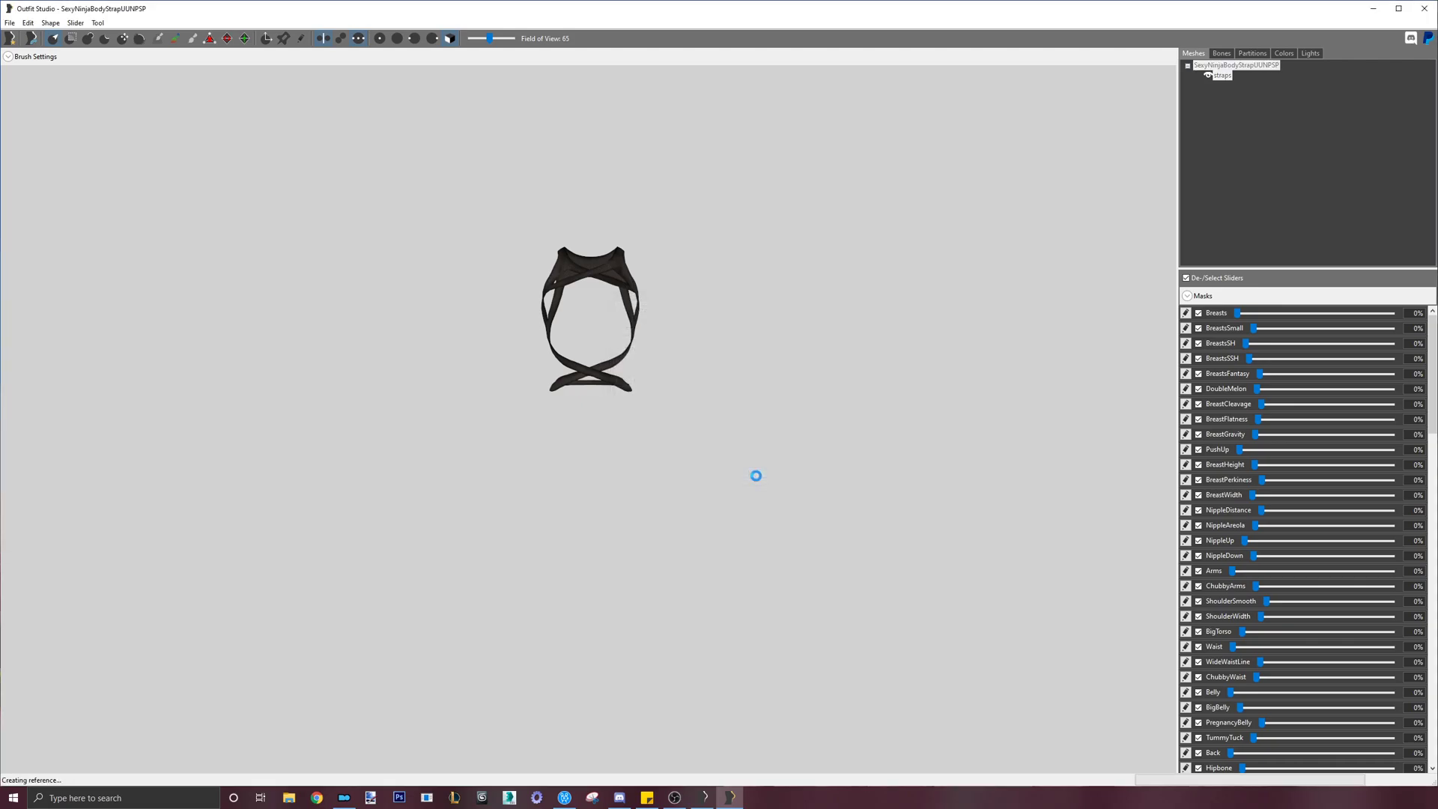
right_drag(623, 447, 621, 405)
- Zoom and orbit to the model's back, then select the straps mesh
scroll(585, 457, up, 5)
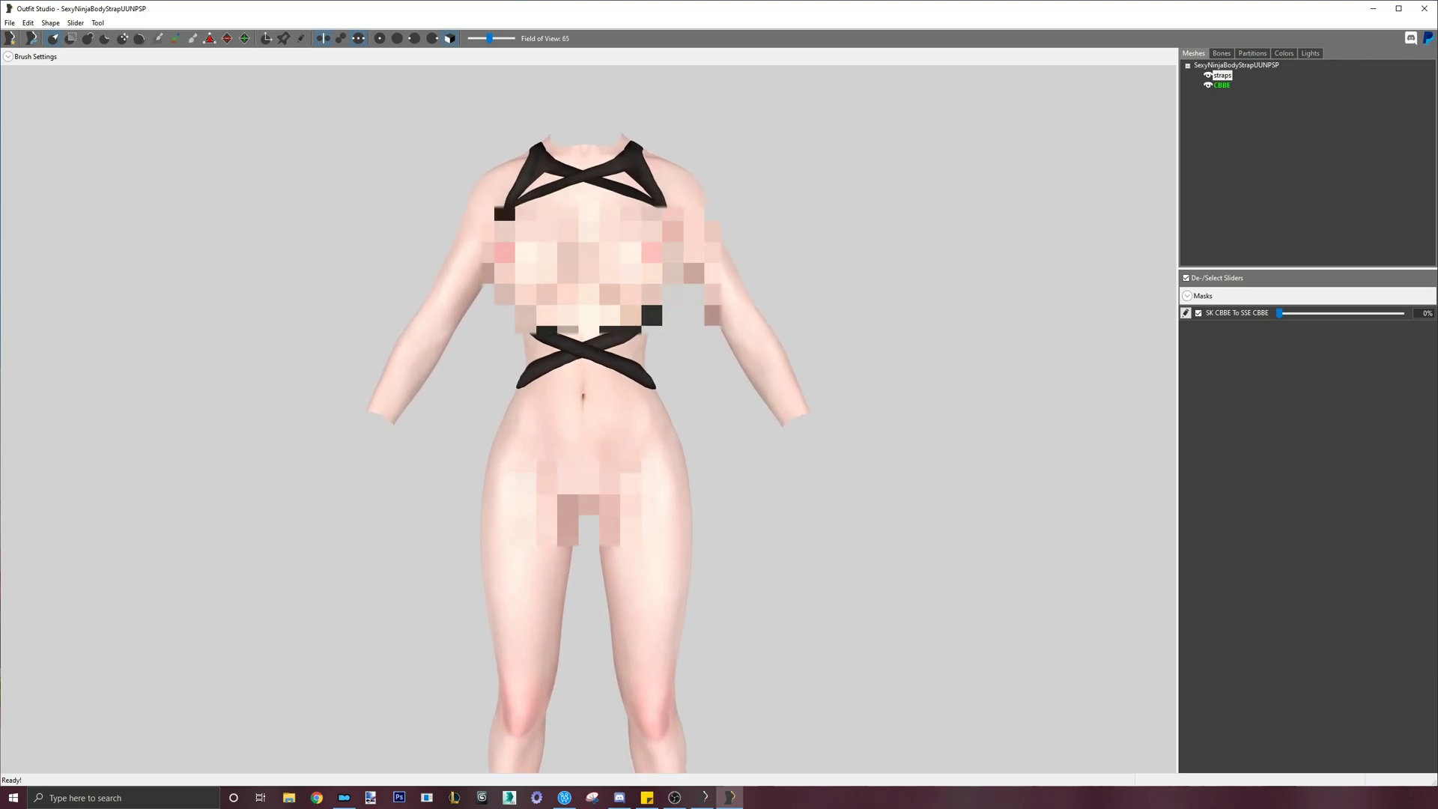
mouse_move(599, 345)
right_down()
mouse_move(994, 353)
mouse_move(562, 339)
mouse_move(578, 338)
right_up()
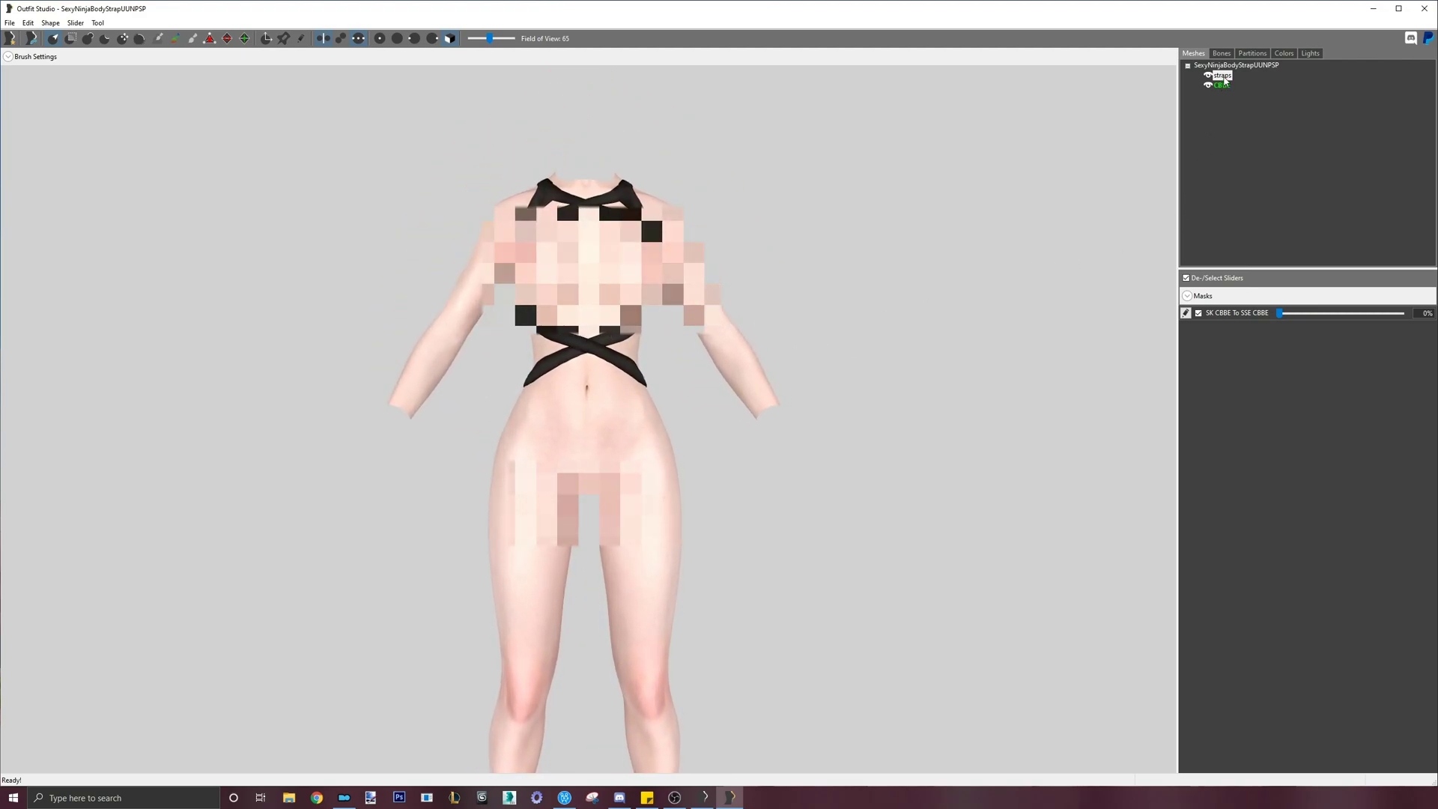
click(1222, 76)
- Open the straps mesh's Shape Properties, check the Geometry tab, and confirm with OK
double_click(1225, 77)
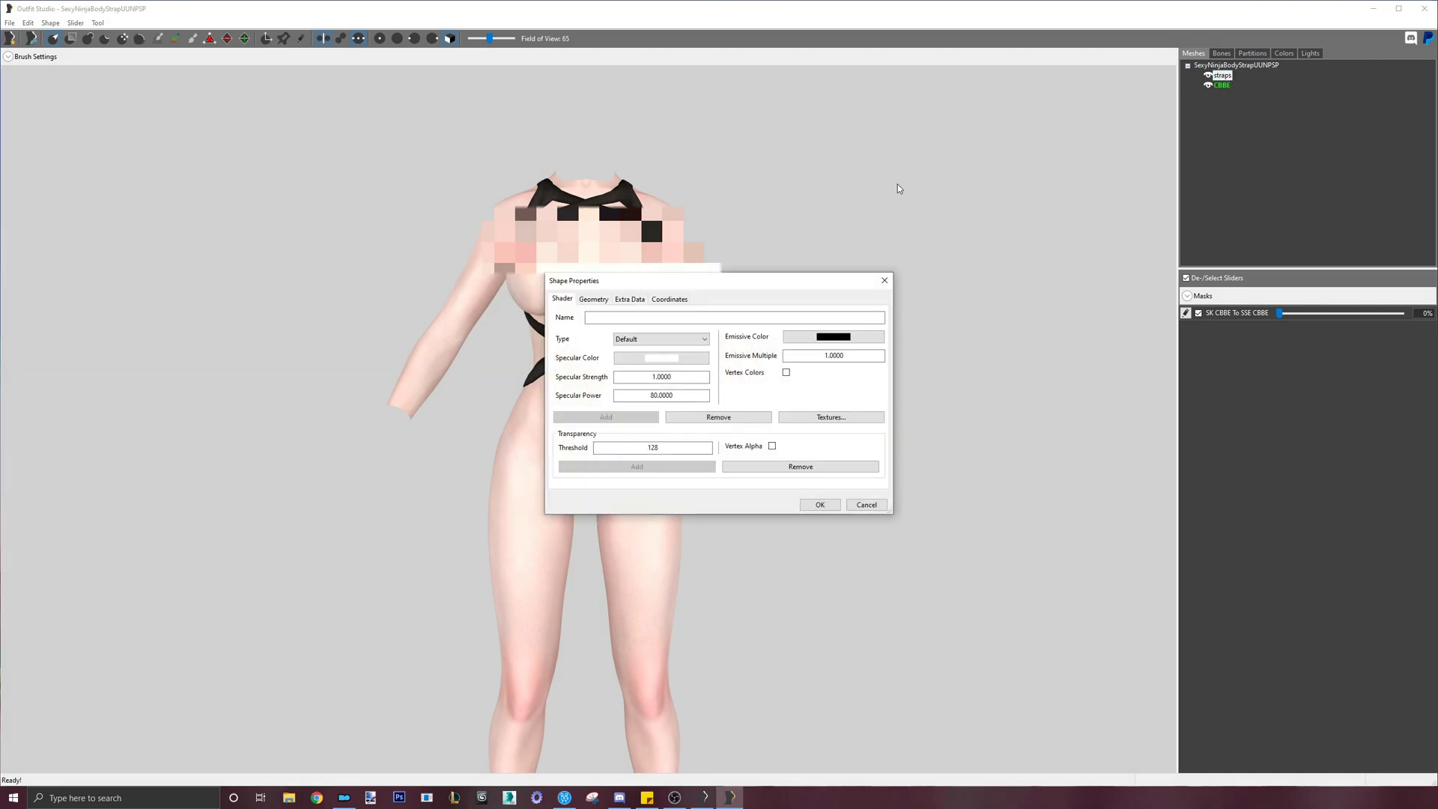
click(601, 300)
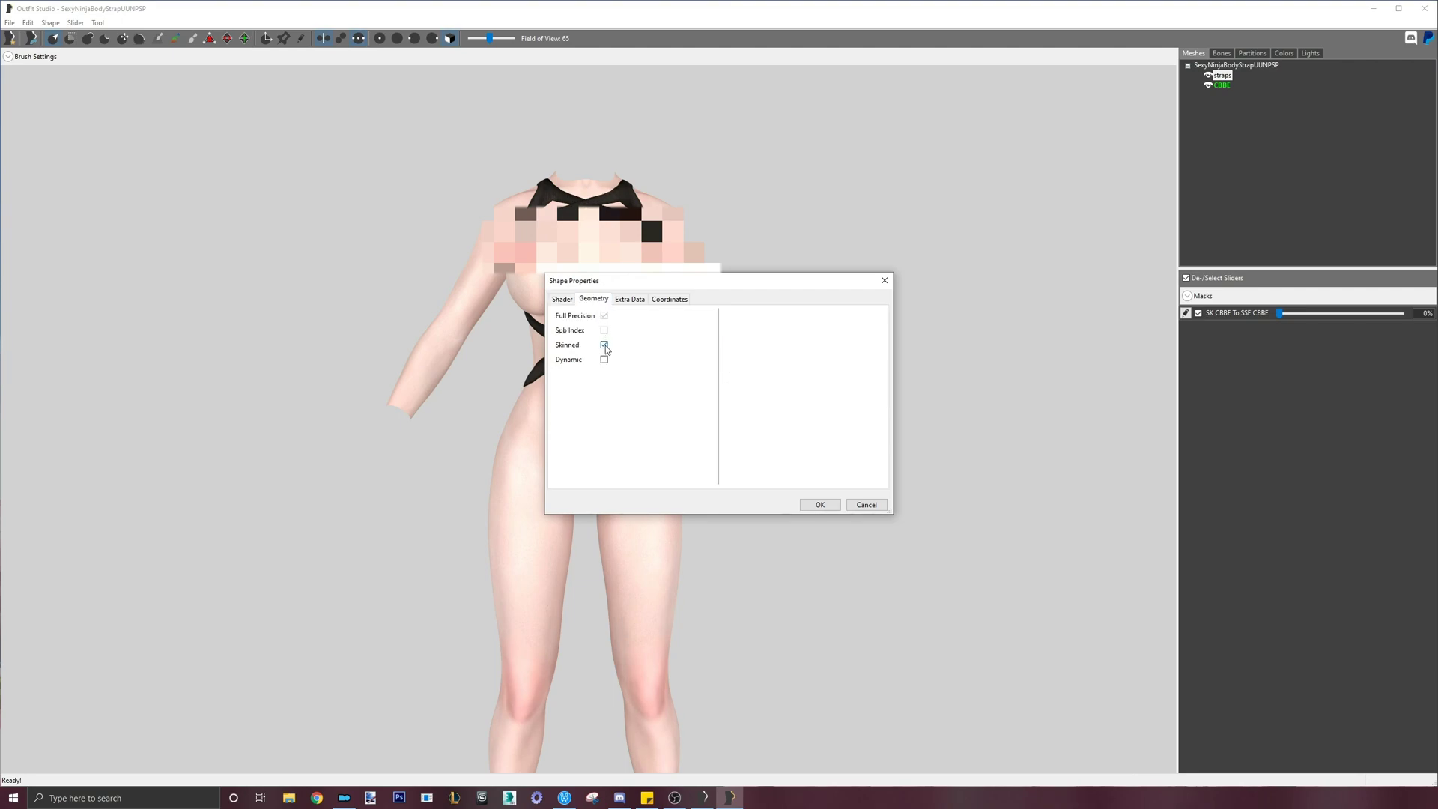
click(816, 504)
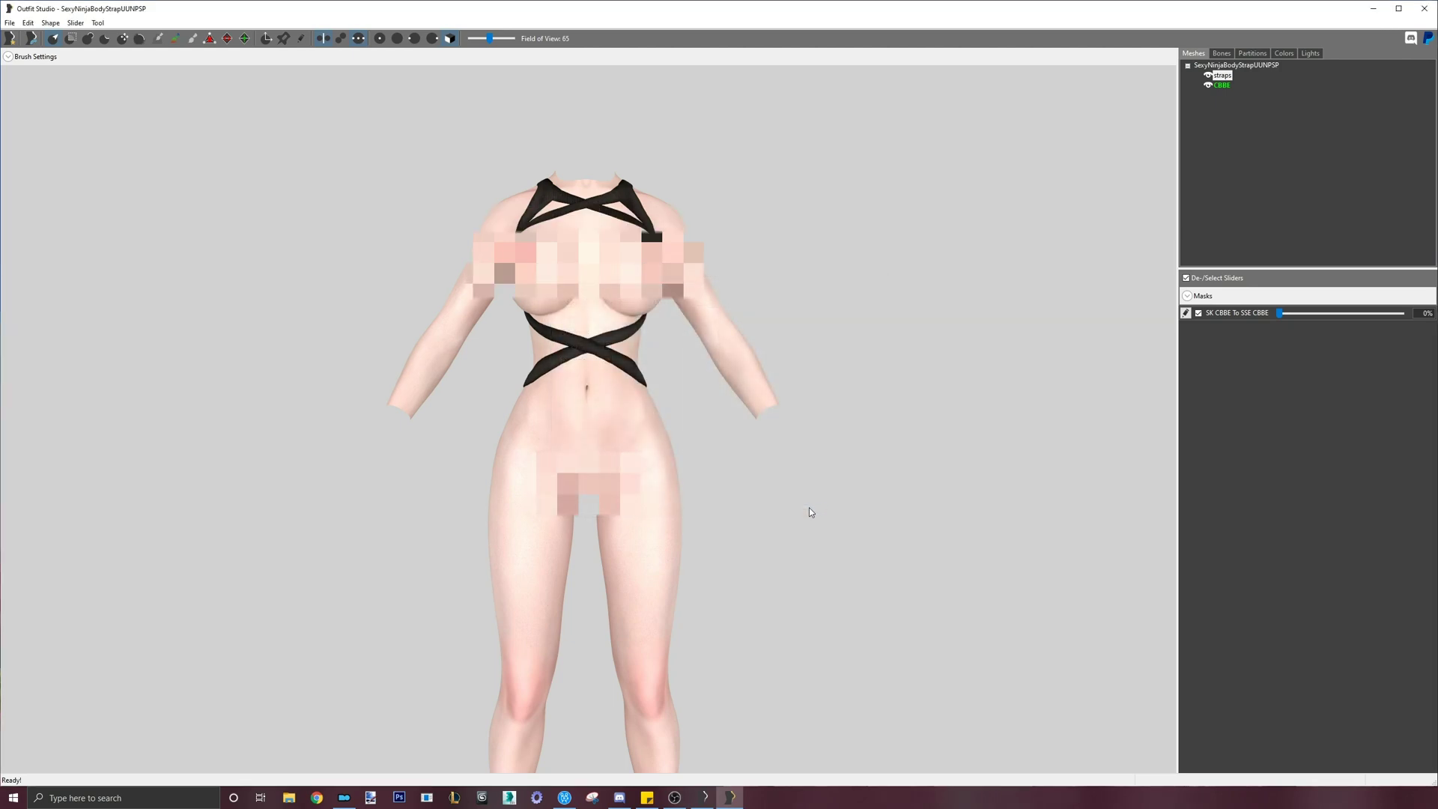
- Reload the SexyNinjaBodyStrapUUNPSP project
click(10, 22)
click(81, 122)
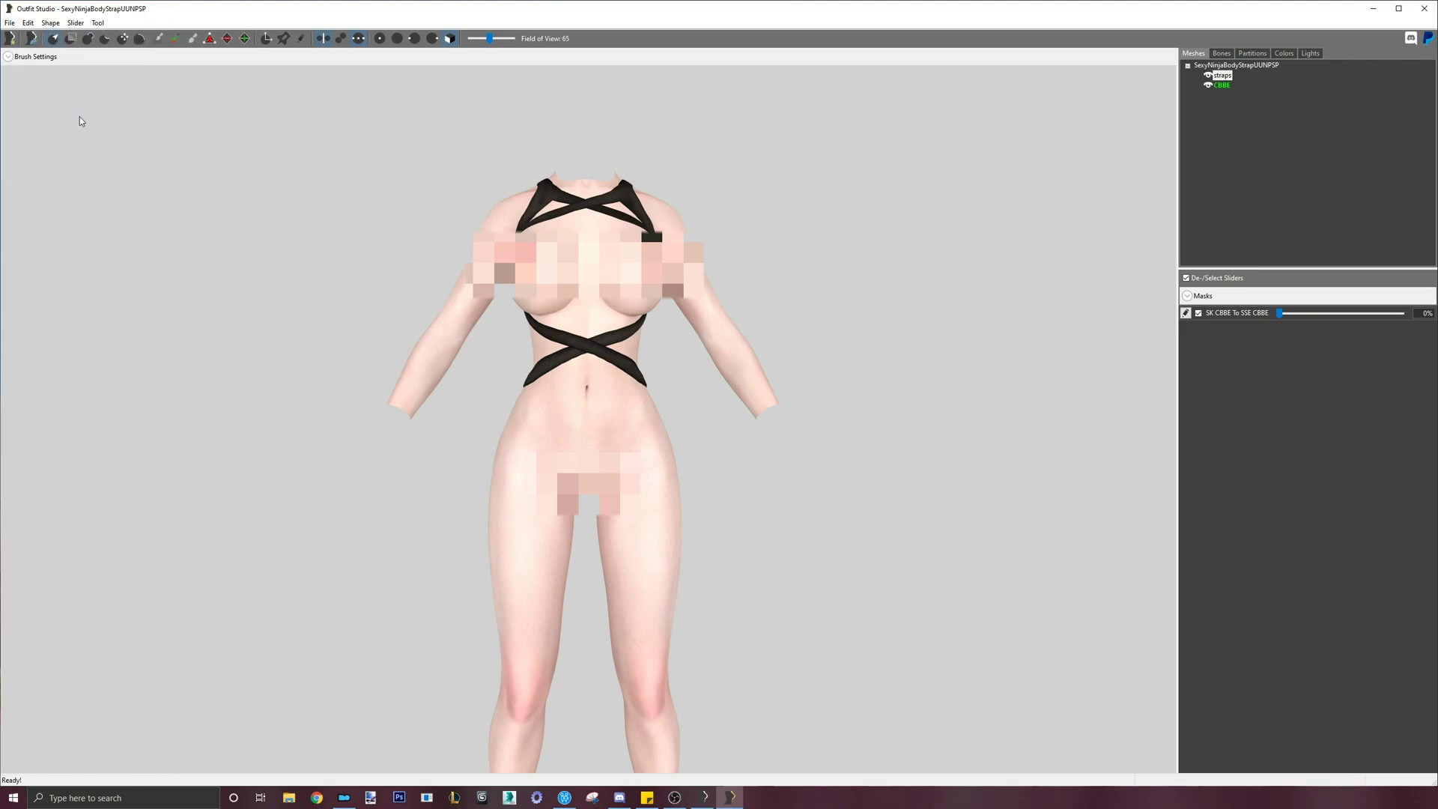
click(10, 22)
click(72, 50)
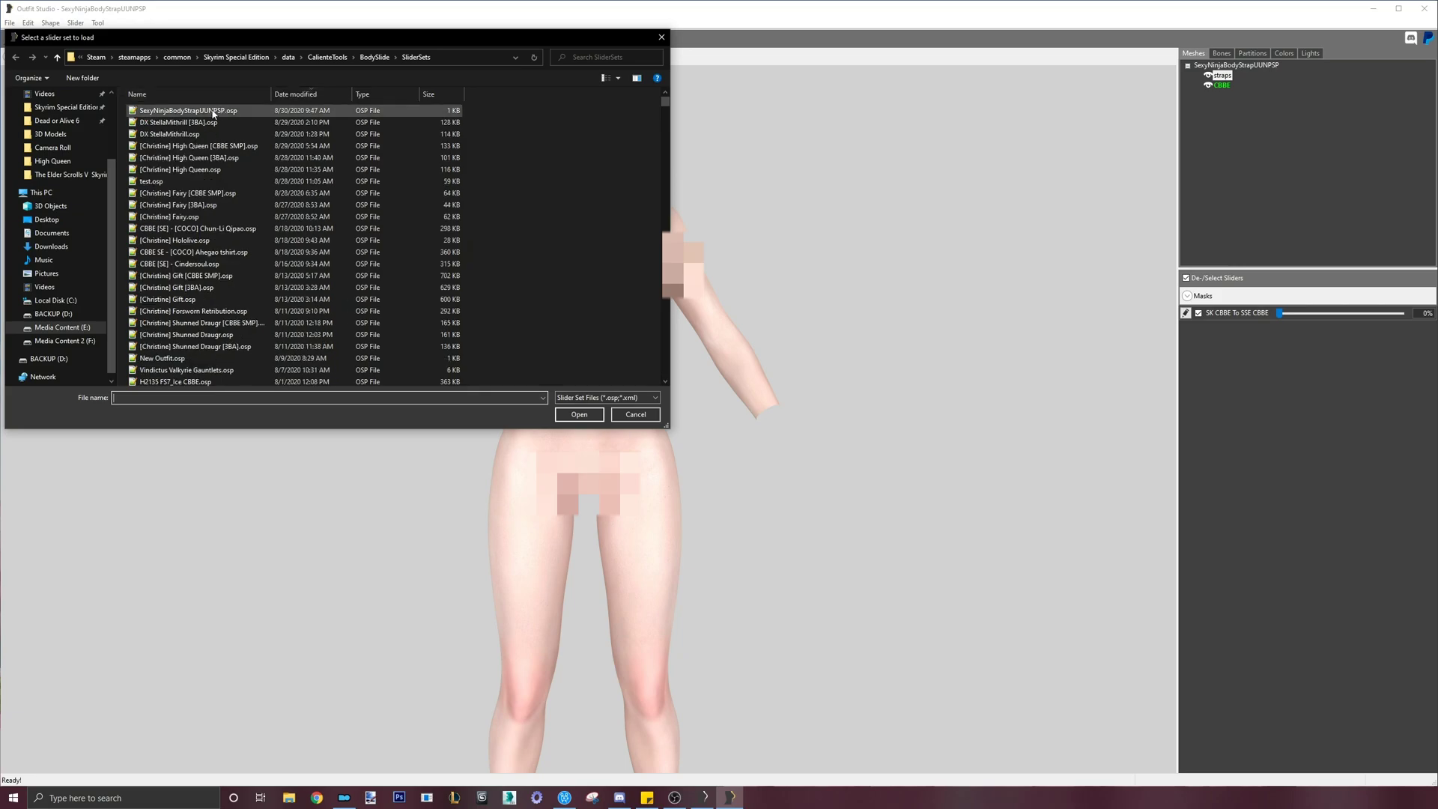
double_click(219, 112)
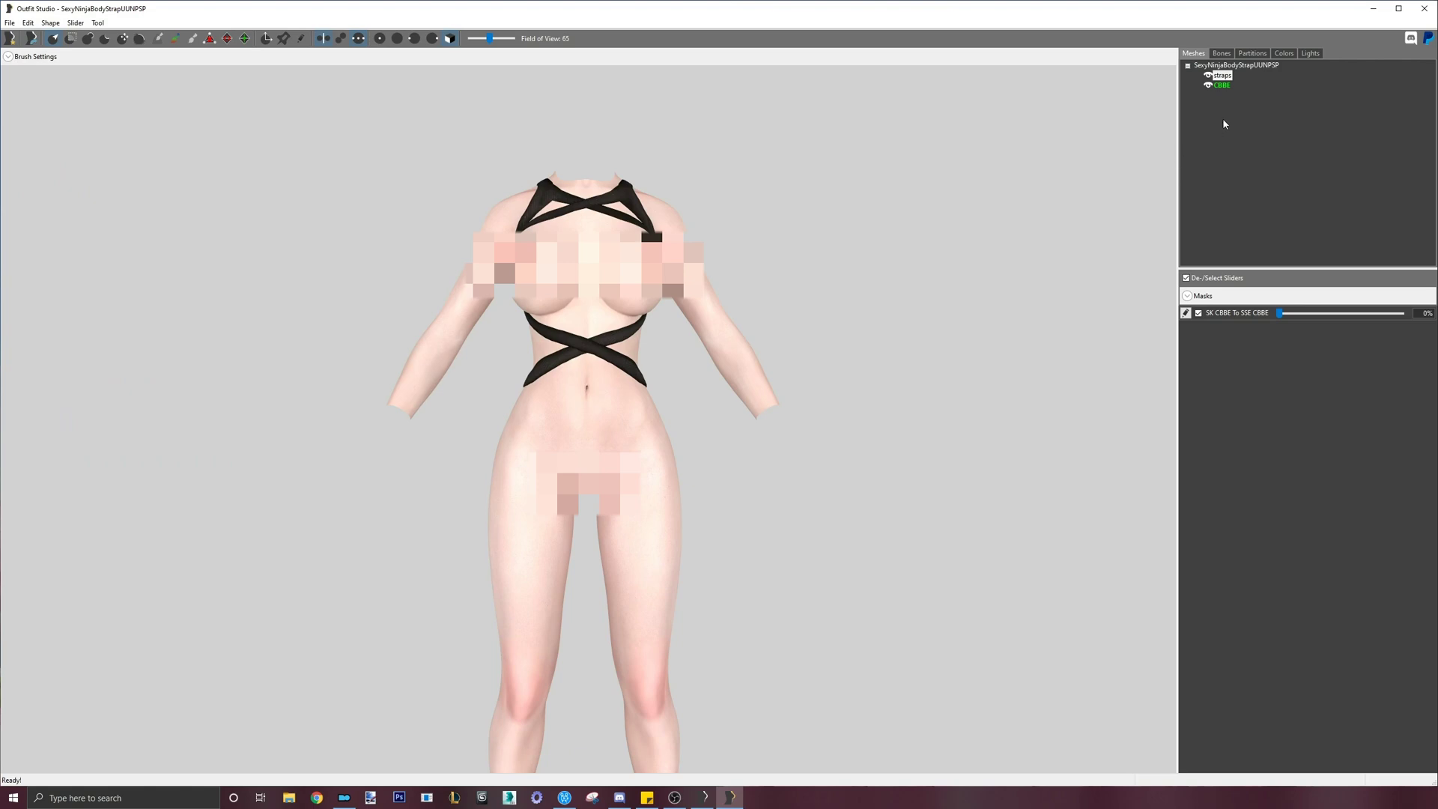
- Mark the straps mesh as Skinned in its Shape Properties Geometry tab
double_click(1227, 77)
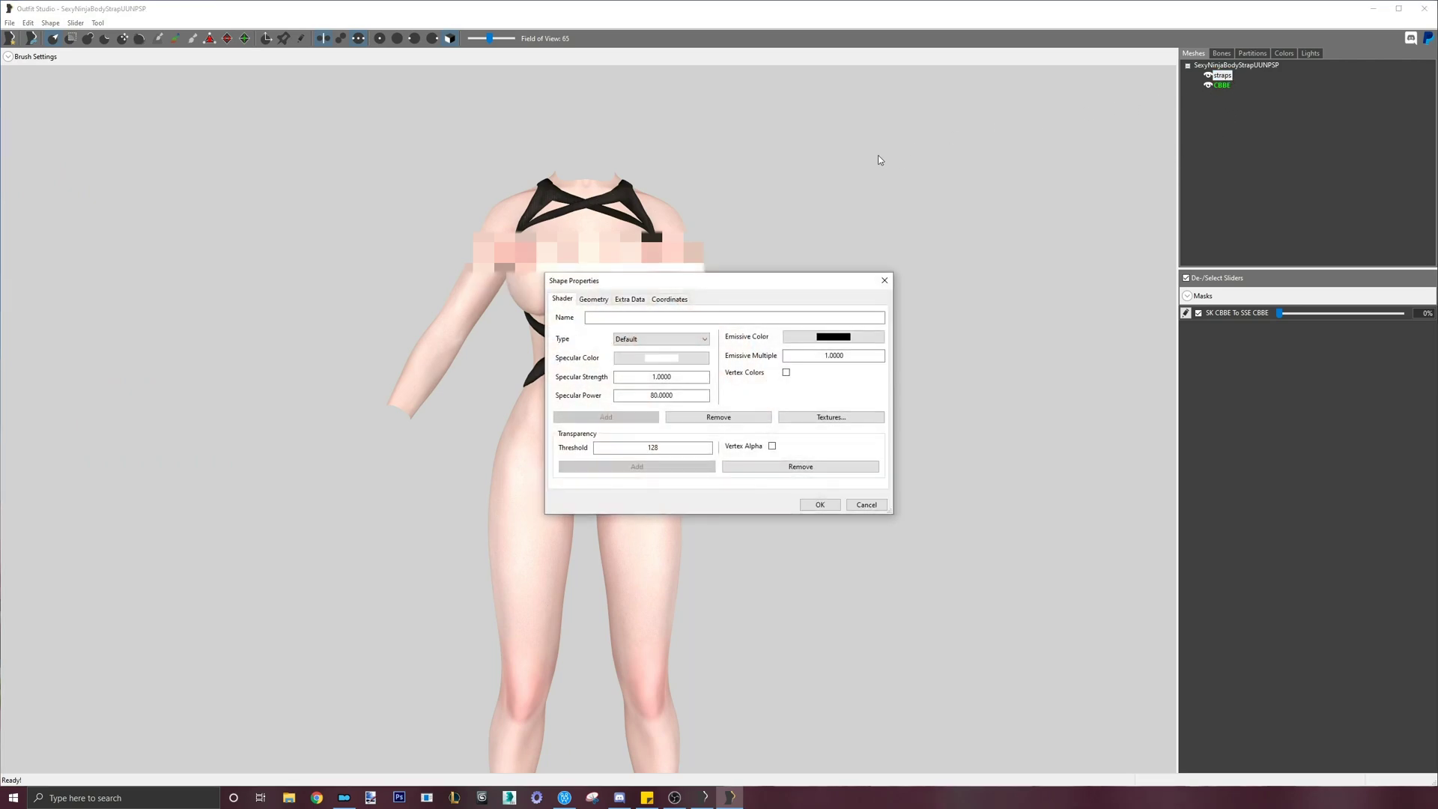
click(599, 299)
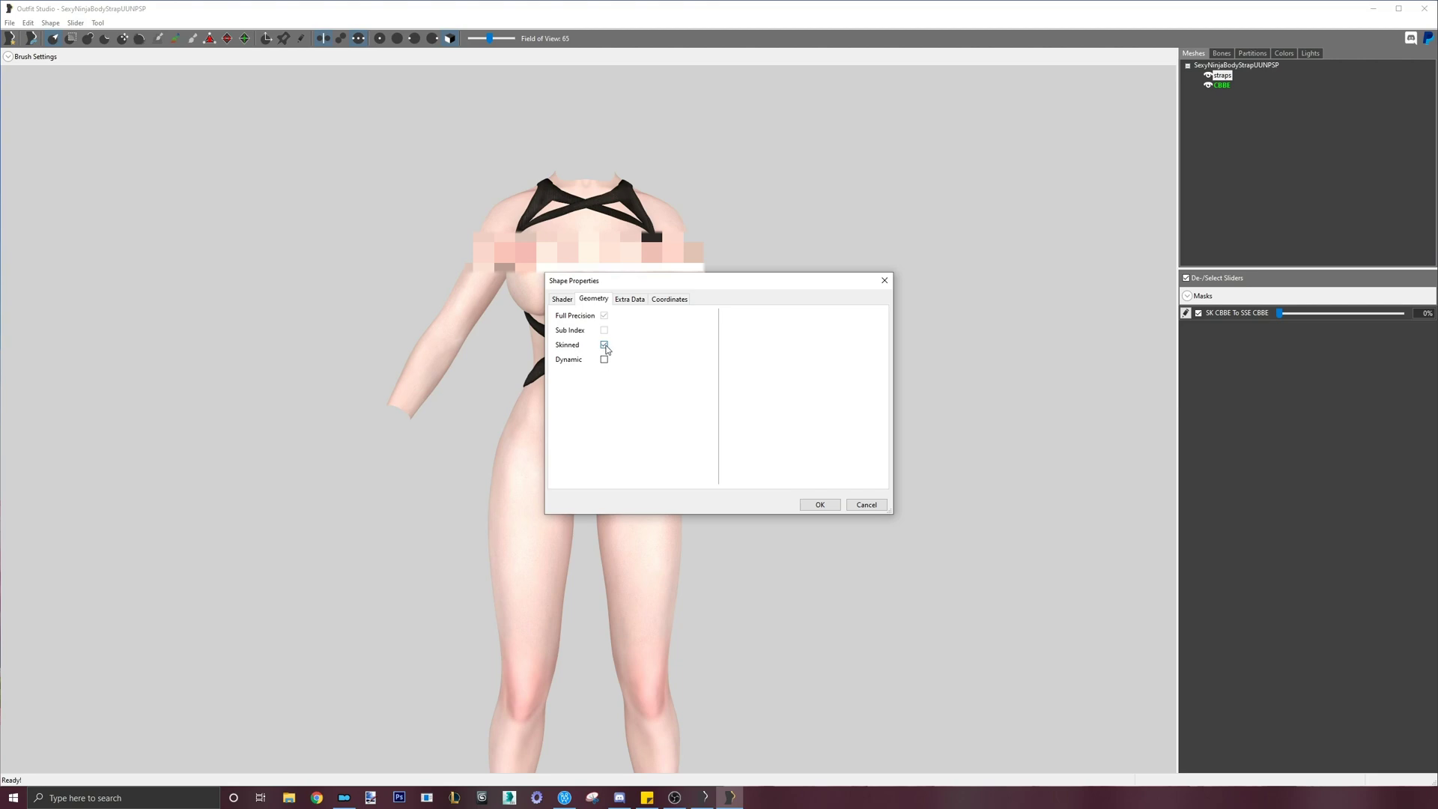
click(818, 504)
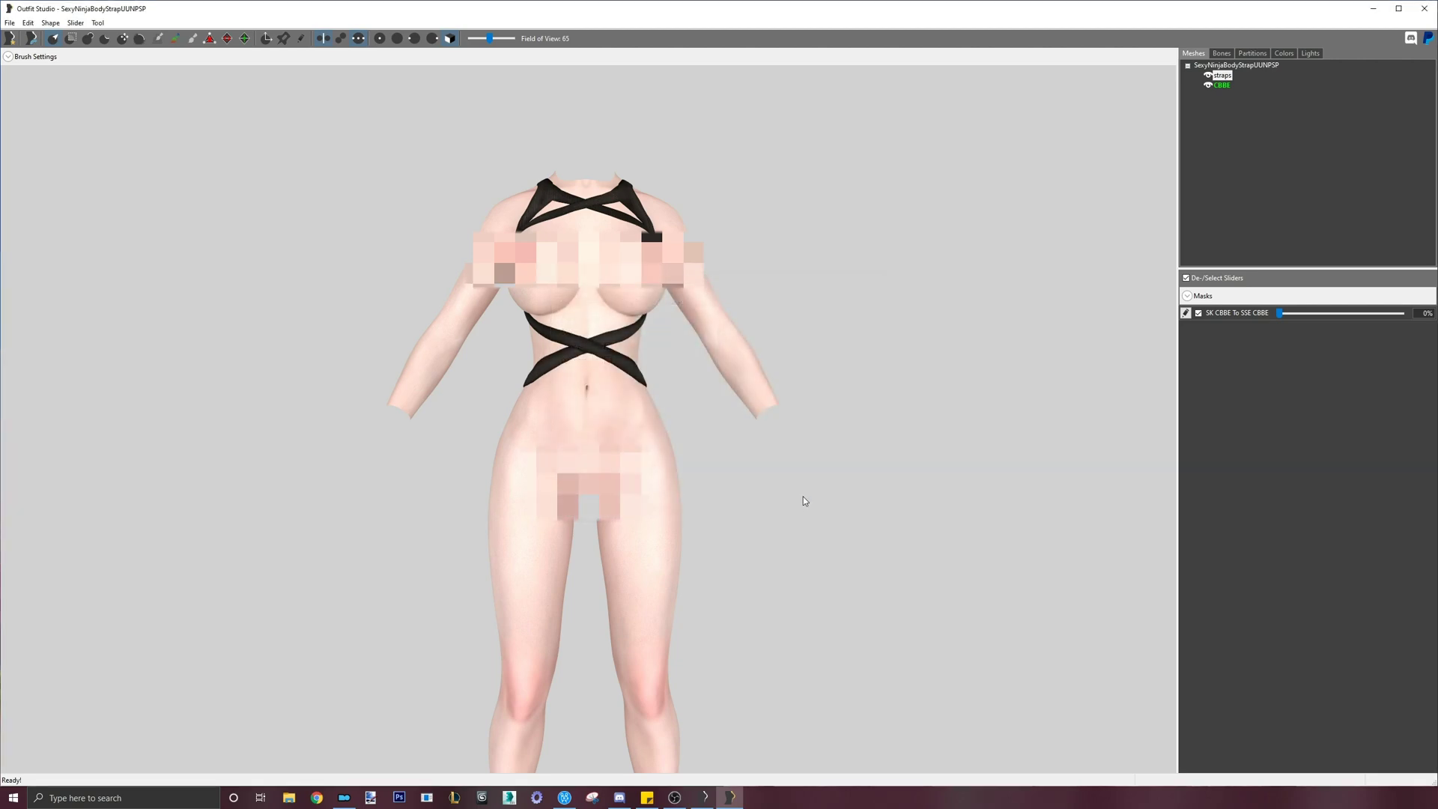
click(1221, 53)
click(1204, 53)
click(1221, 53)
scroll(1277, 111, down, 1)
scroll(1262, 115, up, 1)
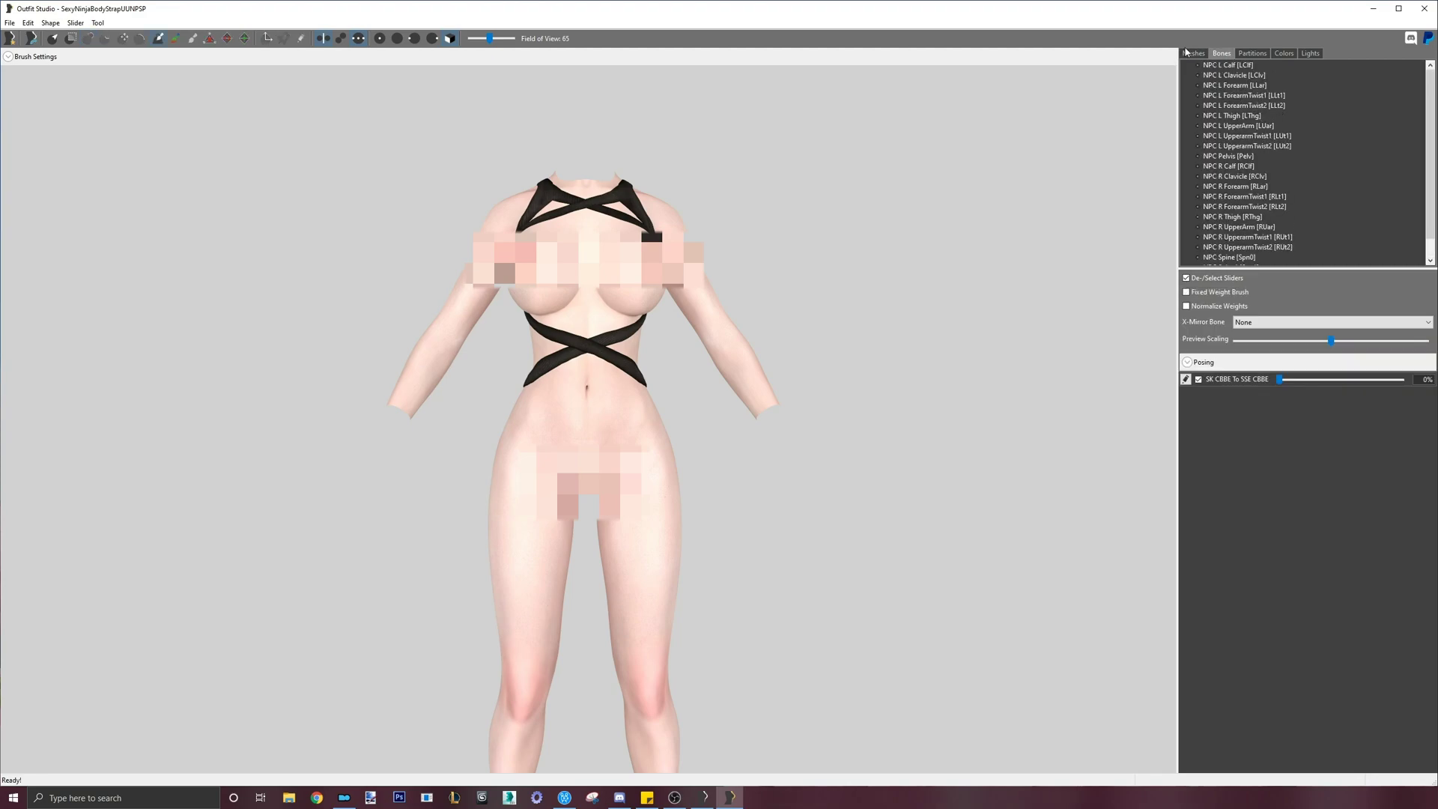
click(1194, 53)
mouse_move(919, 319)
right_down()
mouse_move(948, 319)
mouse_move(799, 288)
right_up()
click(82, 24)
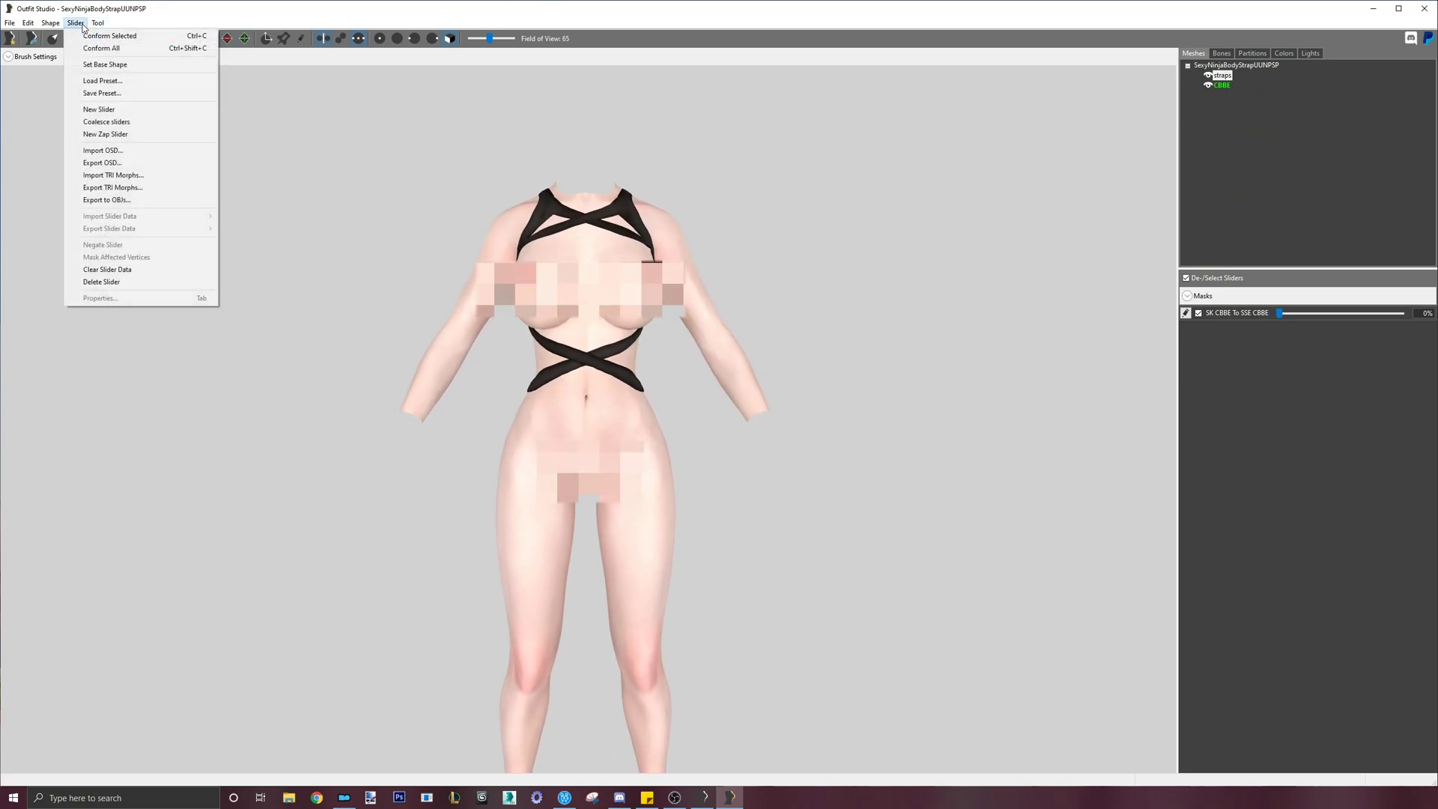
click(83, 27)
right_drag(322, 217, 327, 247)
key(t)
scroll(478, 250, up, 3)
mouse_move(790, 237)
right_down()
mouse_move(599, 213)
mouse_move(629, 214)
right_up()
scroll(609, 214, down, 2)
key(t)
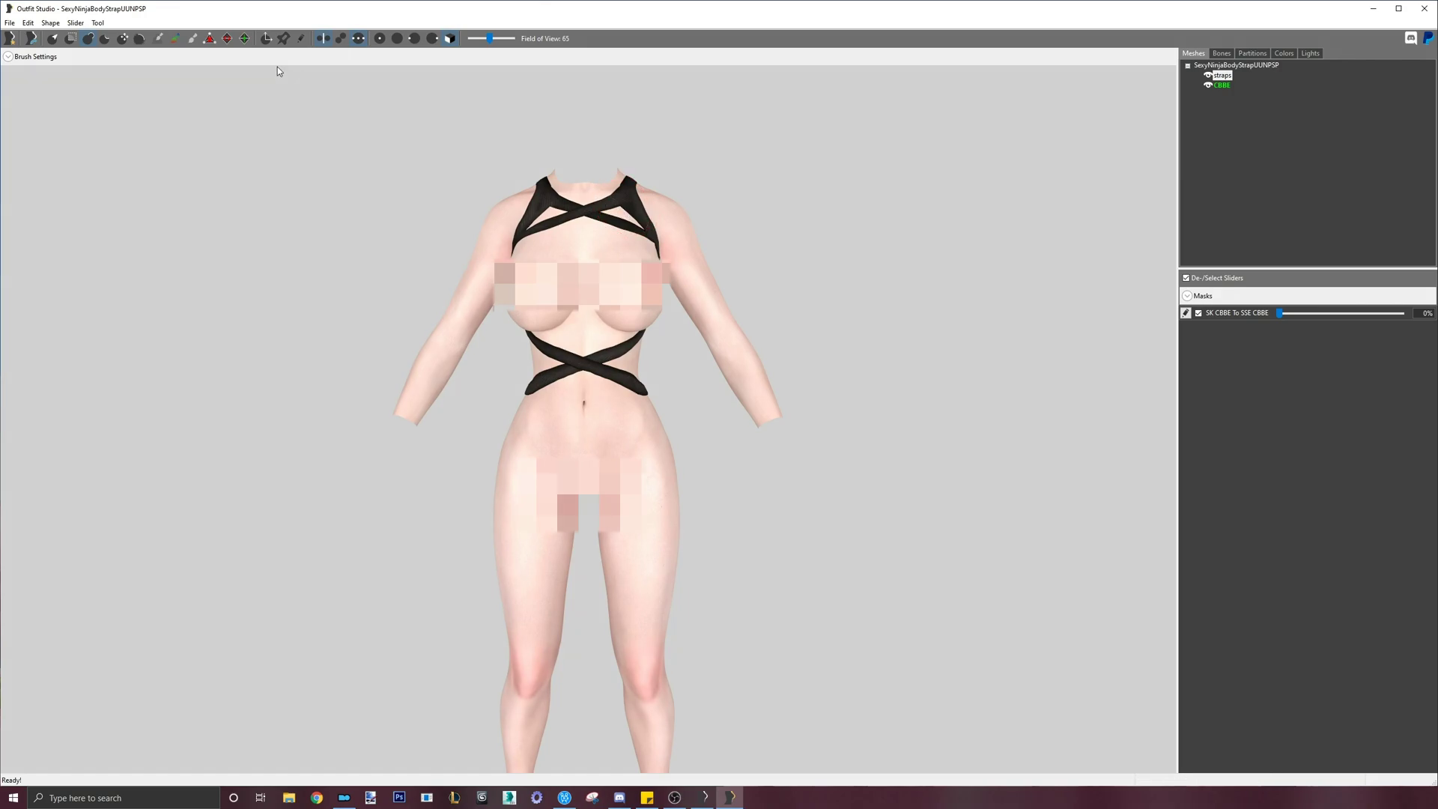
- Conform all outfit shapes to the body using the default settings
click(72, 23)
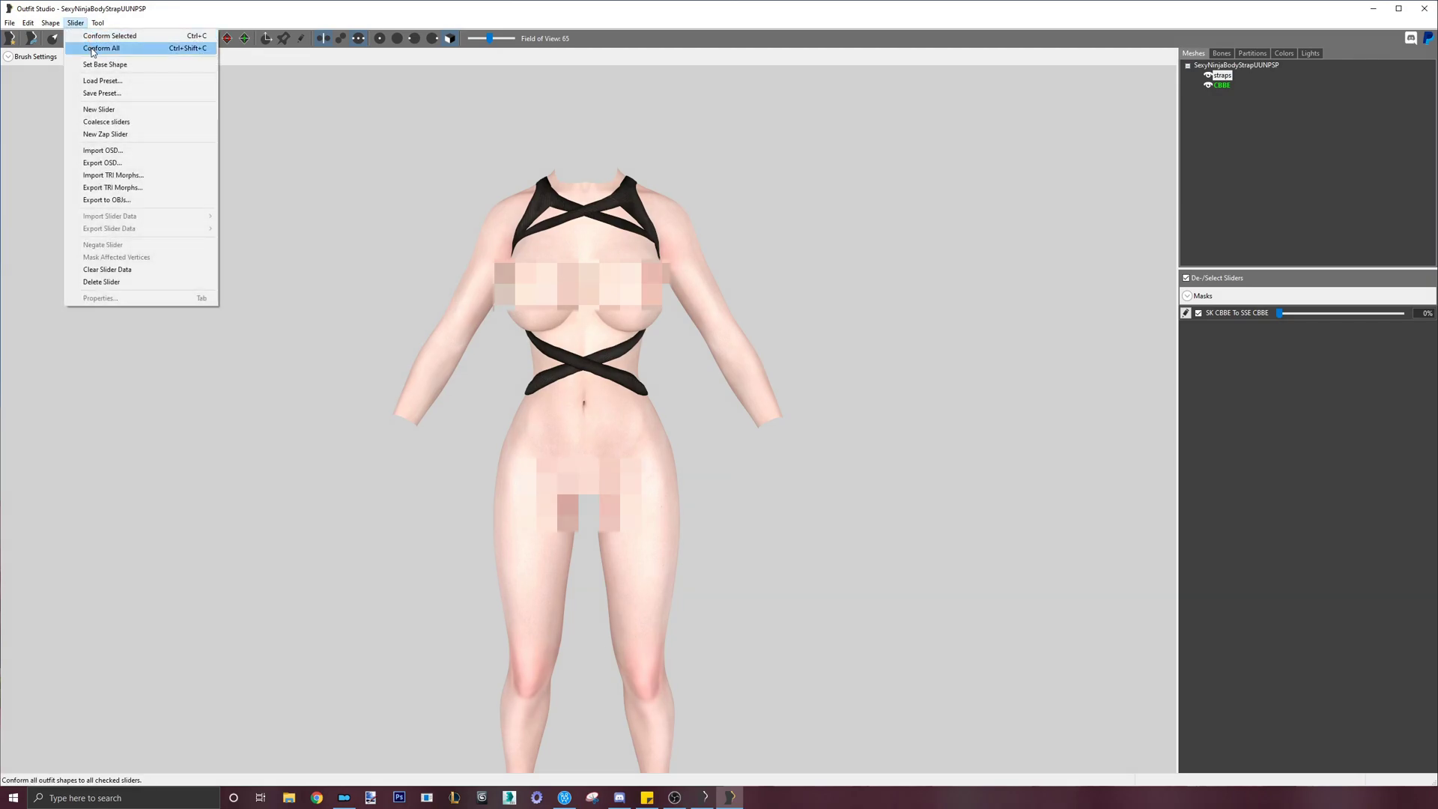
click(93, 48)
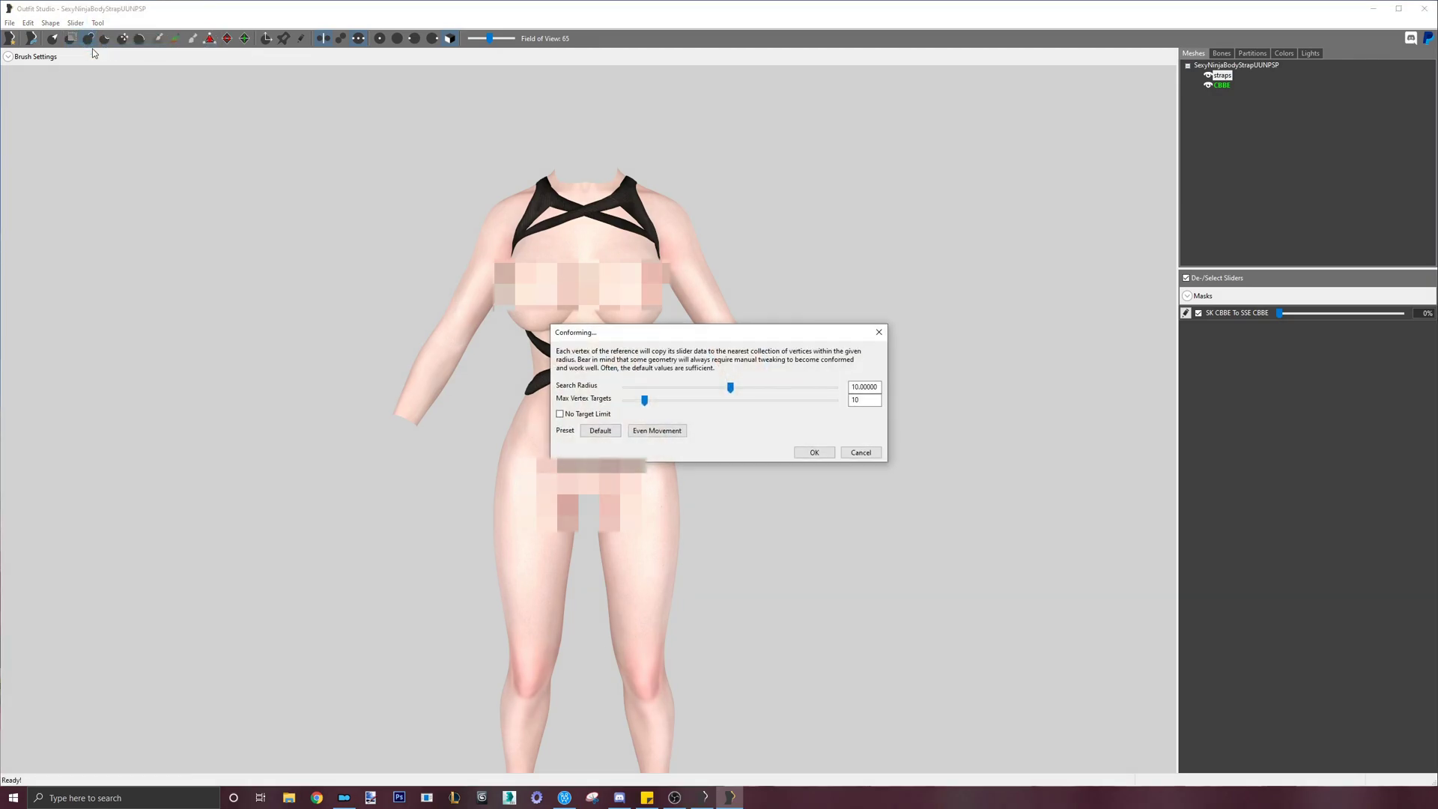
click(813, 453)
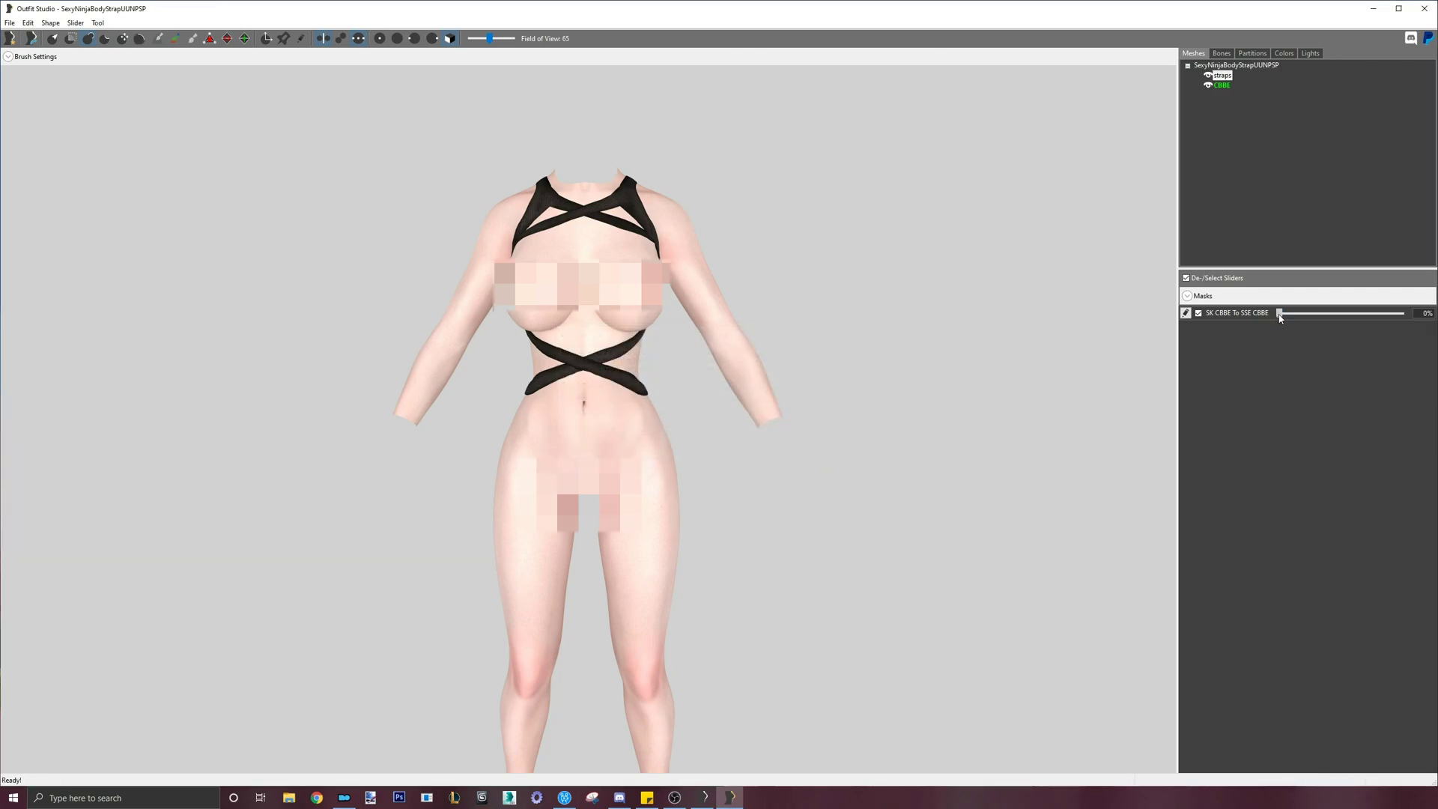
- Set SK CBBE To SSE CBBE to 100% and make it the base shape
drag(1291, 316, 1400, 313)
mouse_move(1048, 303)
right_down()
mouse_move(689, 306)
mouse_move(1026, 302)
right_up()
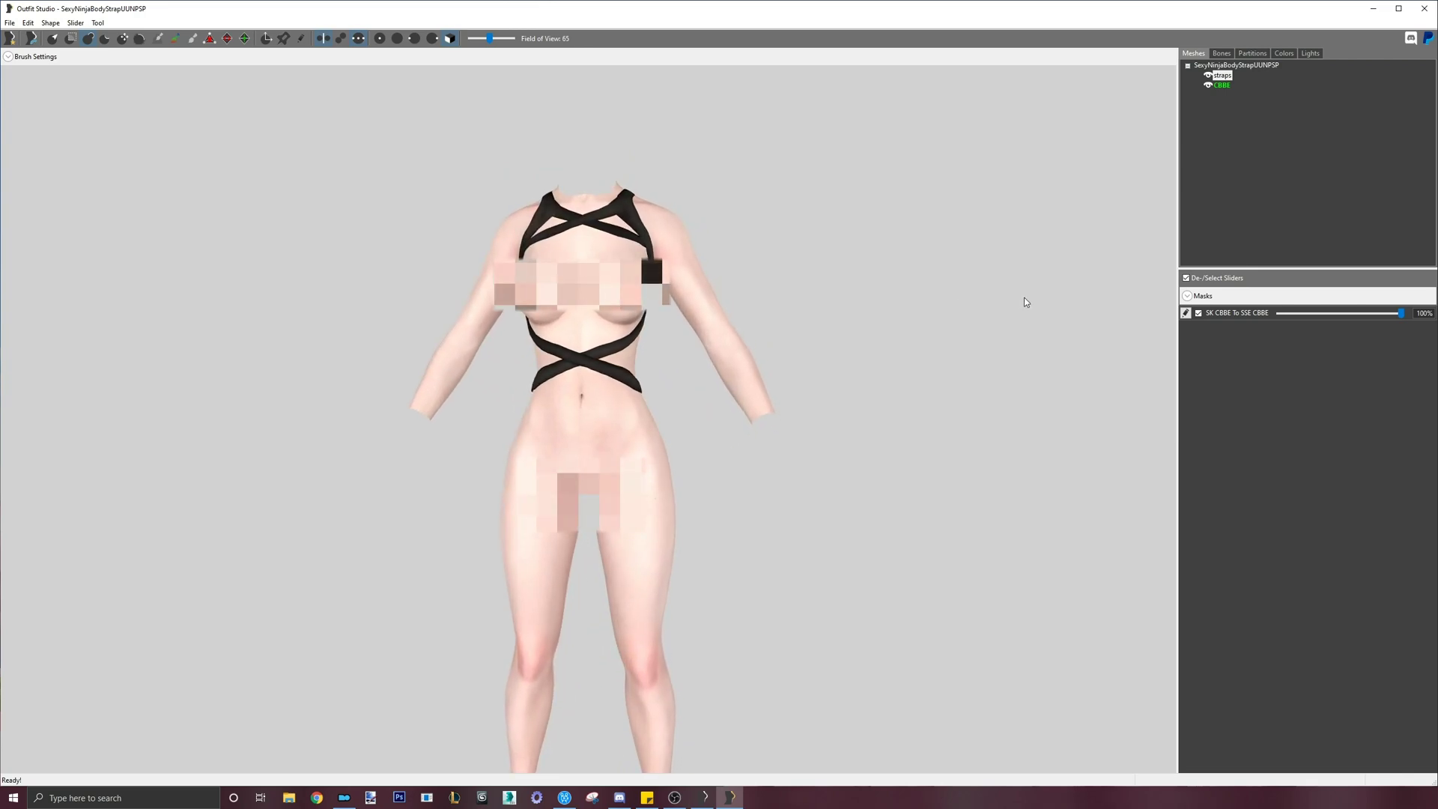
click(75, 22)
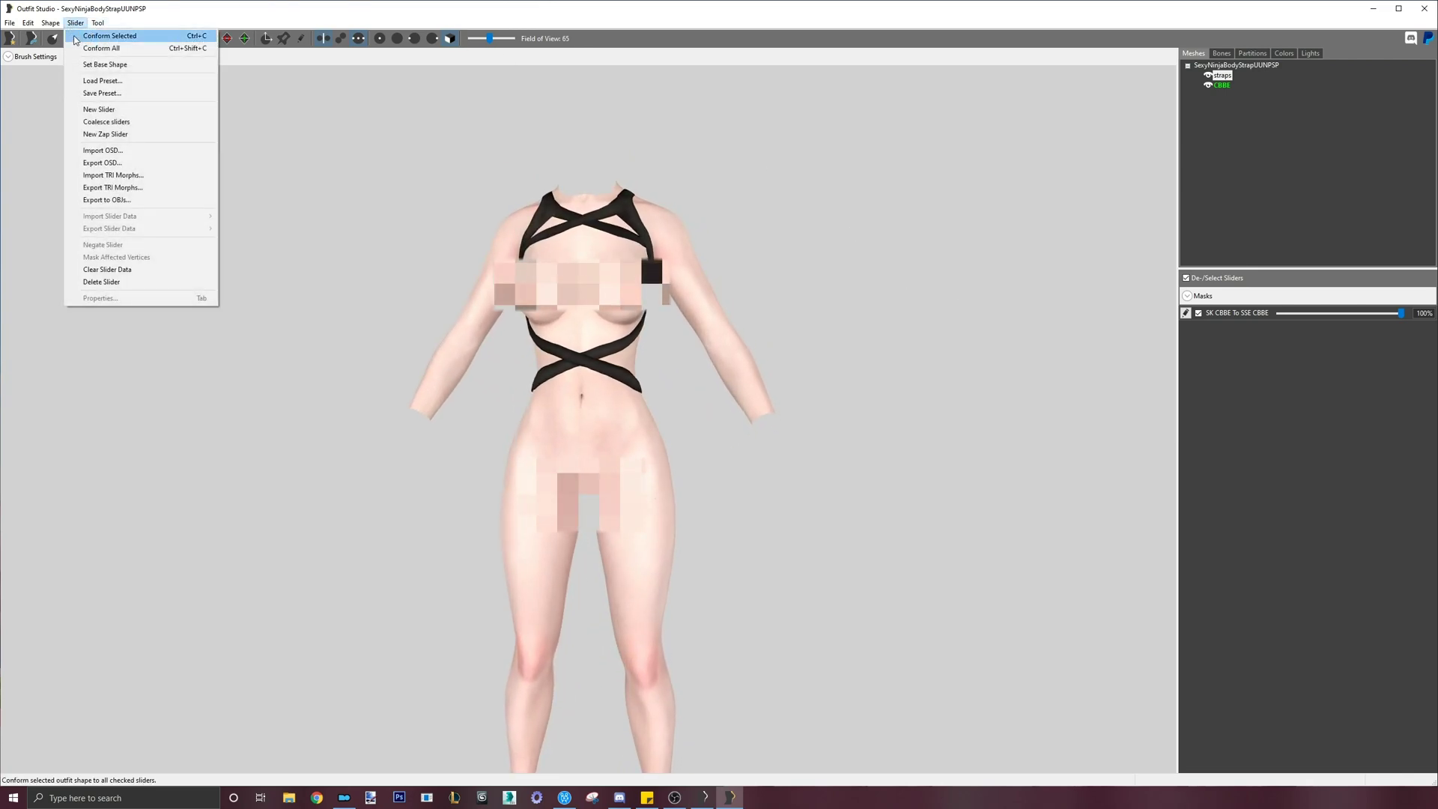
click(97, 65)
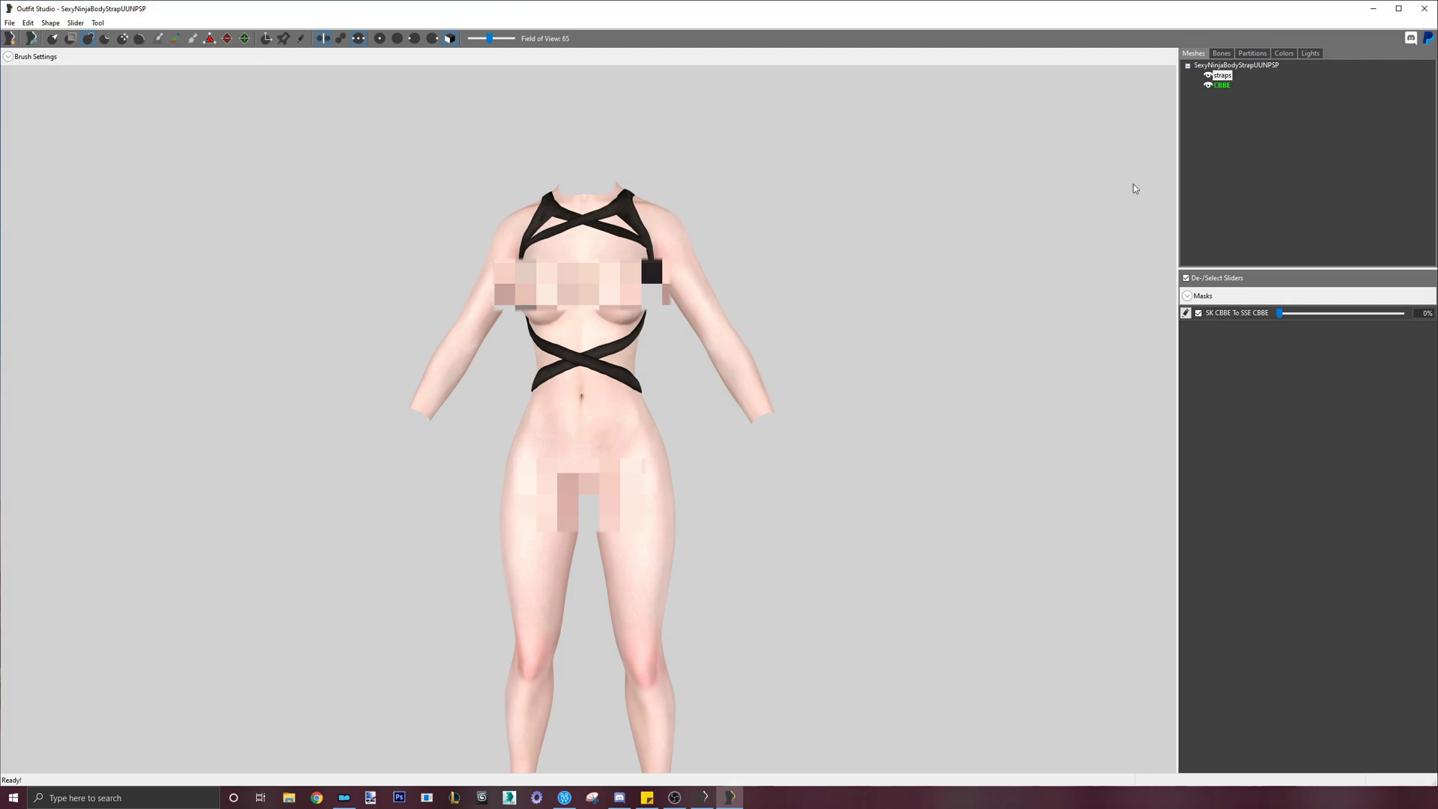
- Delete the old CBBE body mesh from the project
click(1222, 85)
right_click(1223, 86)
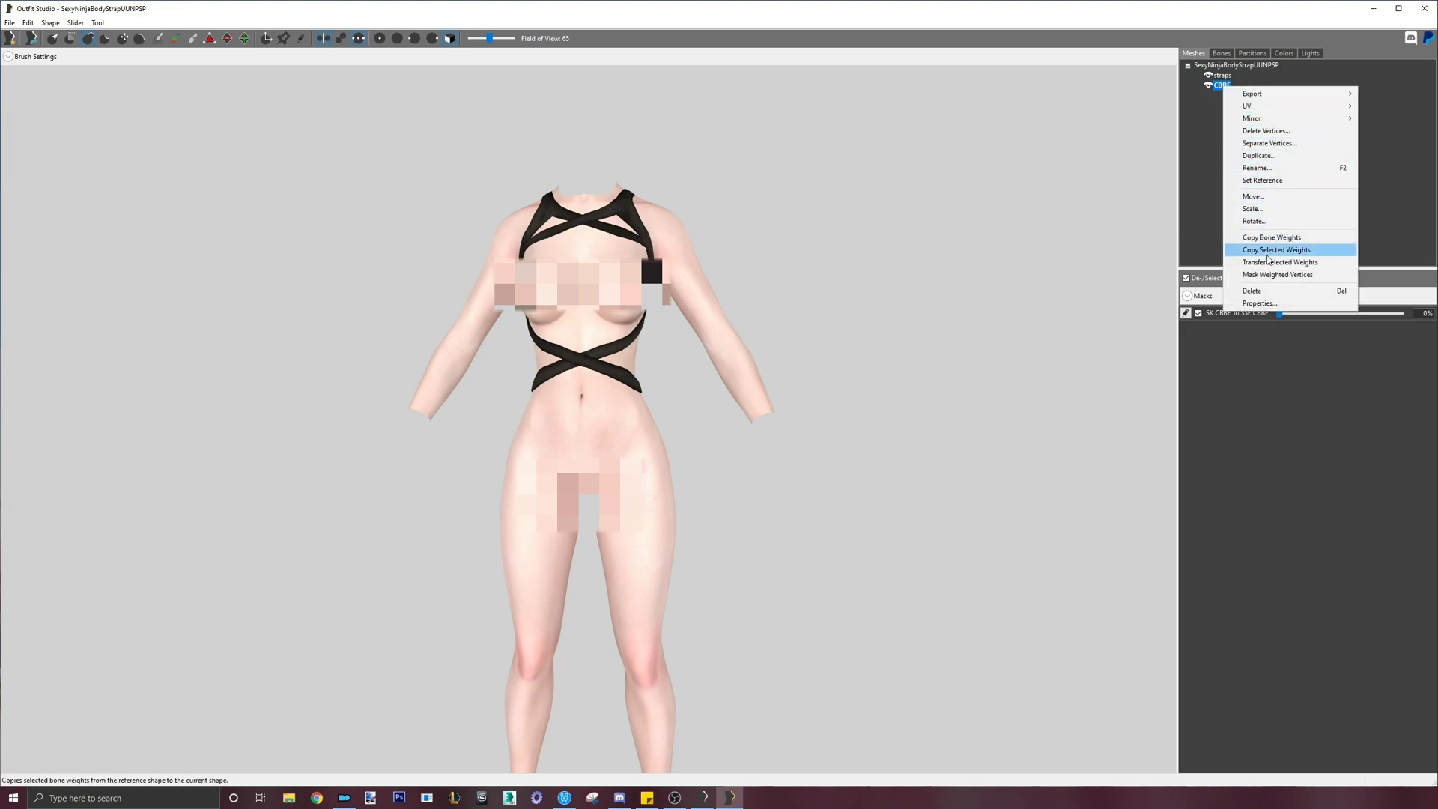
click(1262, 292)
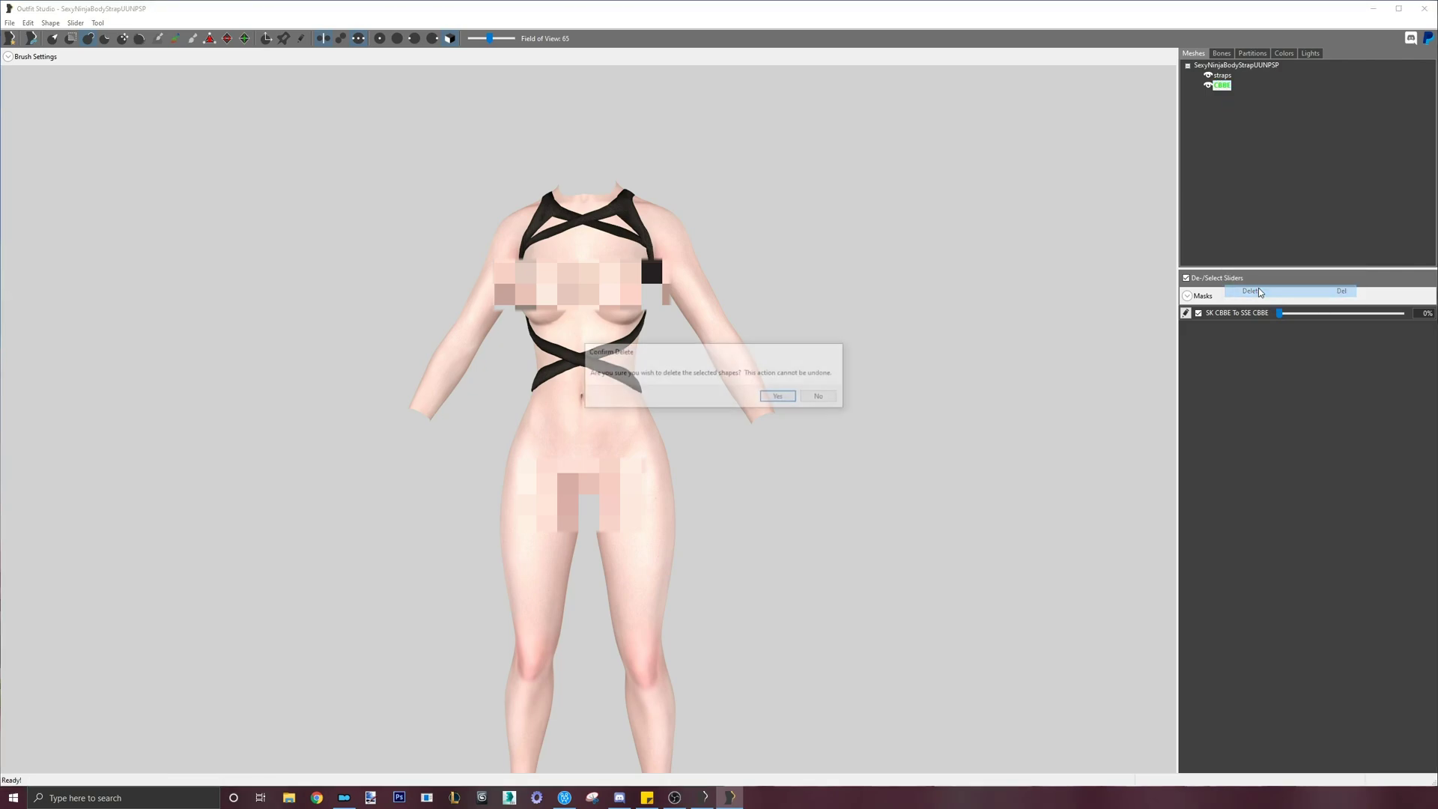
click(780, 397)
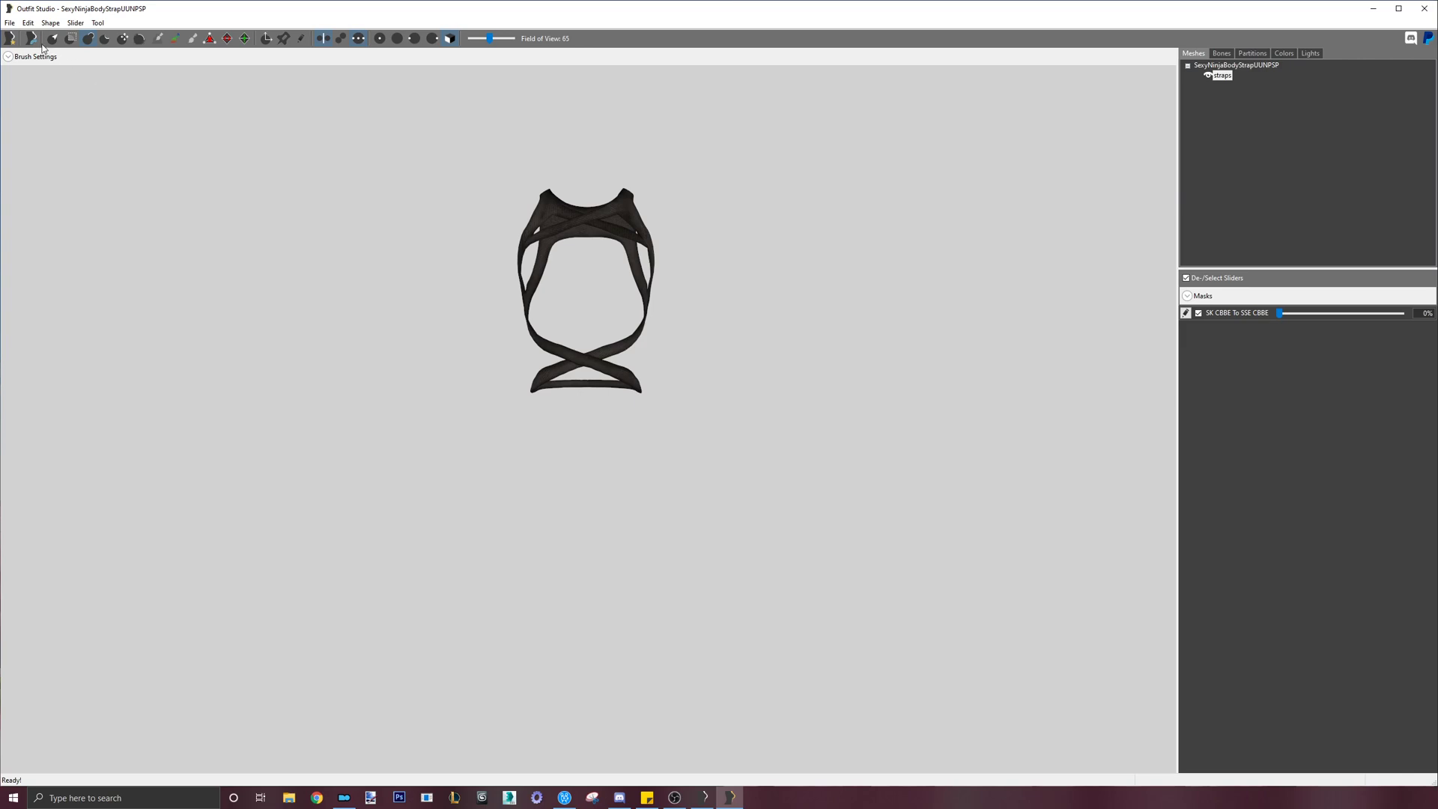
- Choose the CBBE Body Physics template as the new reference body
click(10, 22)
click(74, 88)
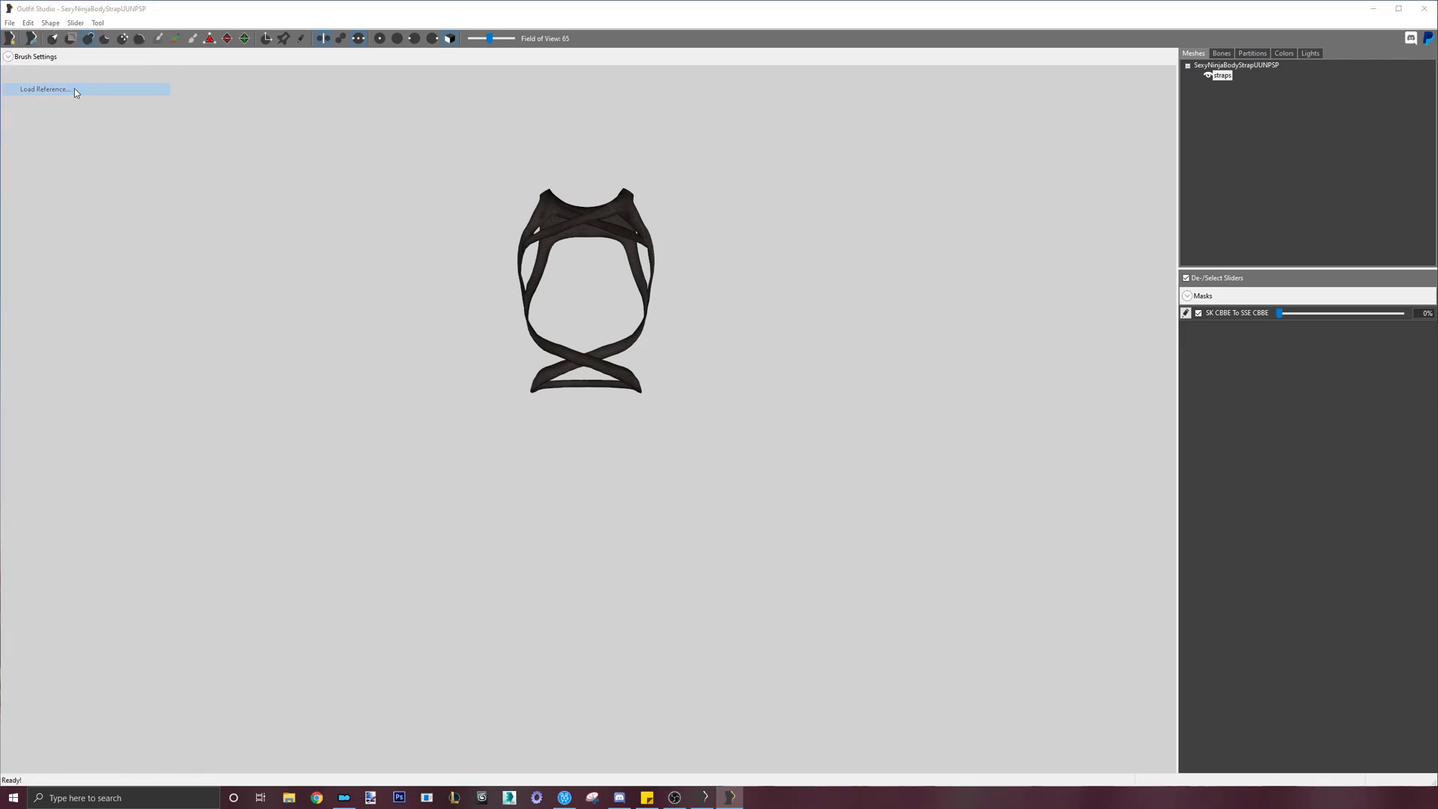
click(756, 363)
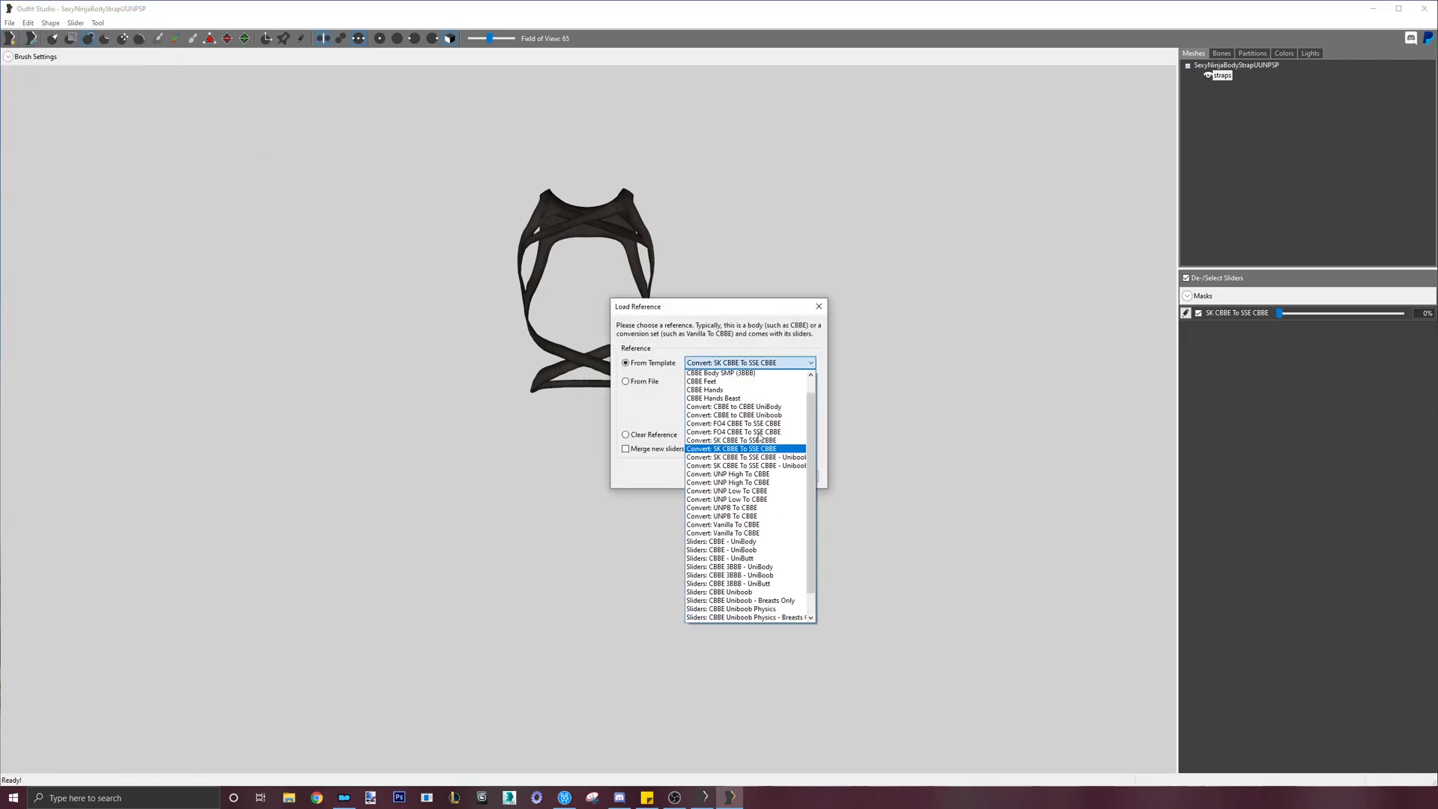
scroll(759, 437, up, 1)
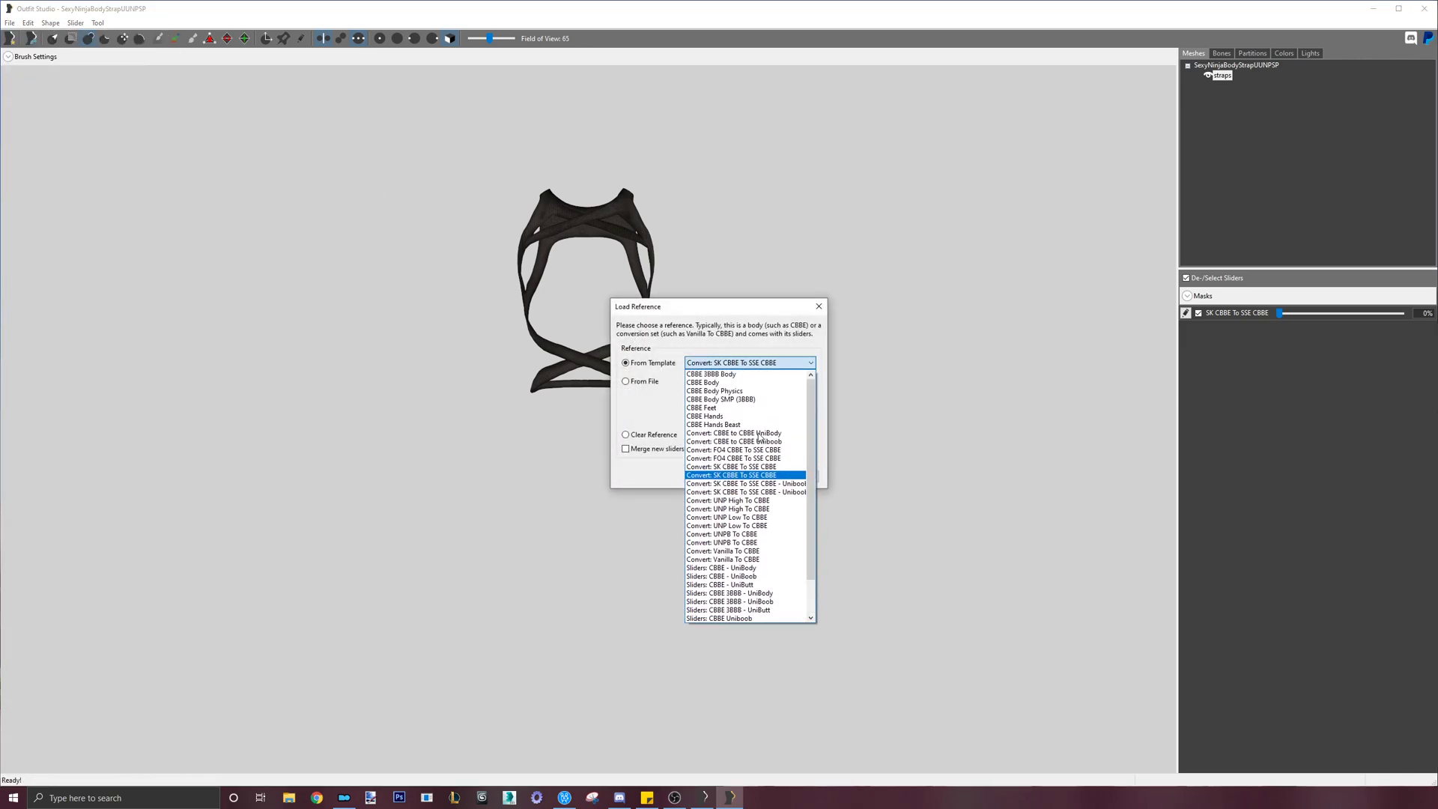
click(761, 392)
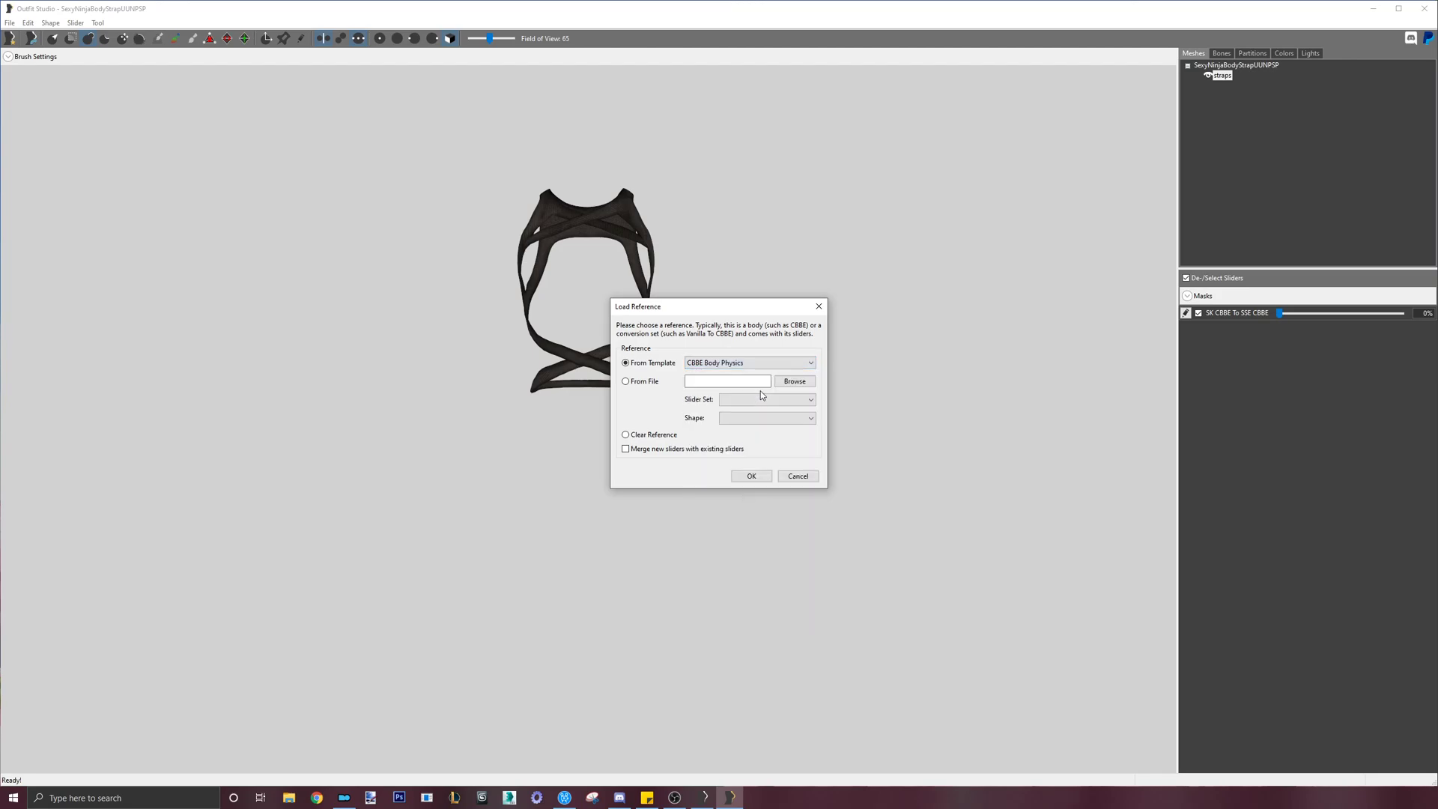
- Finish loading the CBBE Body Physics reference and inspect it untextured from a three-quarter view
click(751, 477)
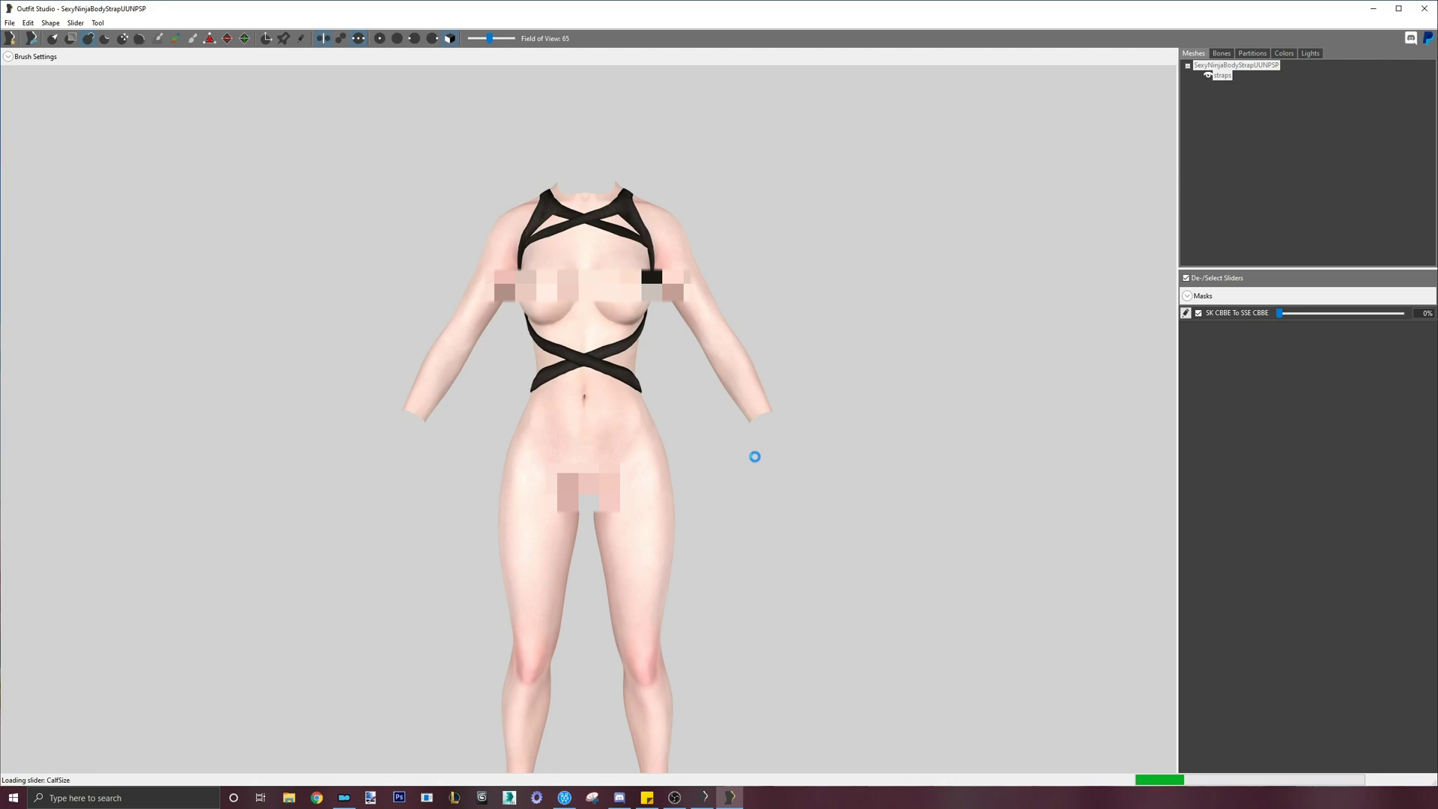
right_drag(786, 397, 32, 347)
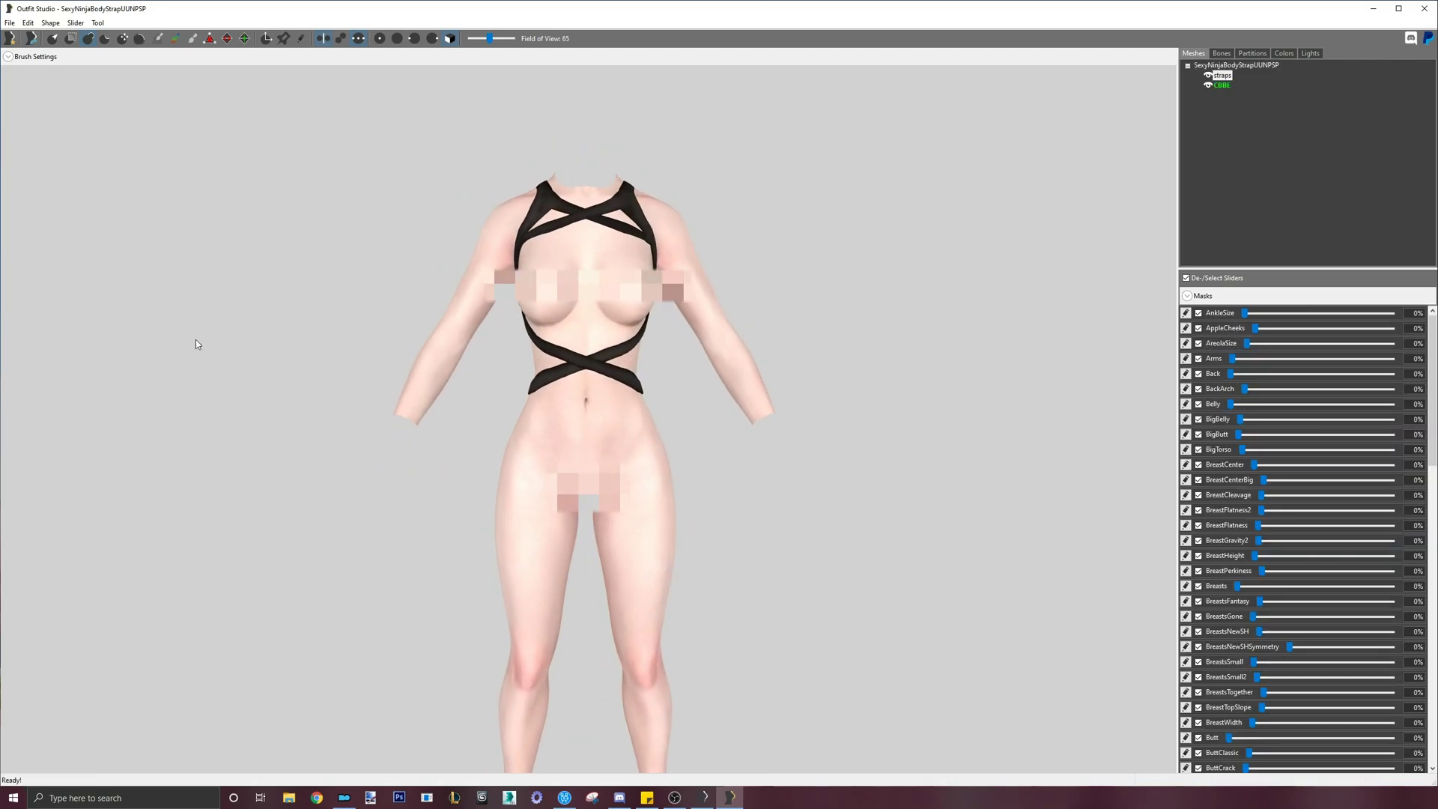
key(t)
right_drag(808, 311, 1128, 356)
scroll(1064, 349, up, 5)
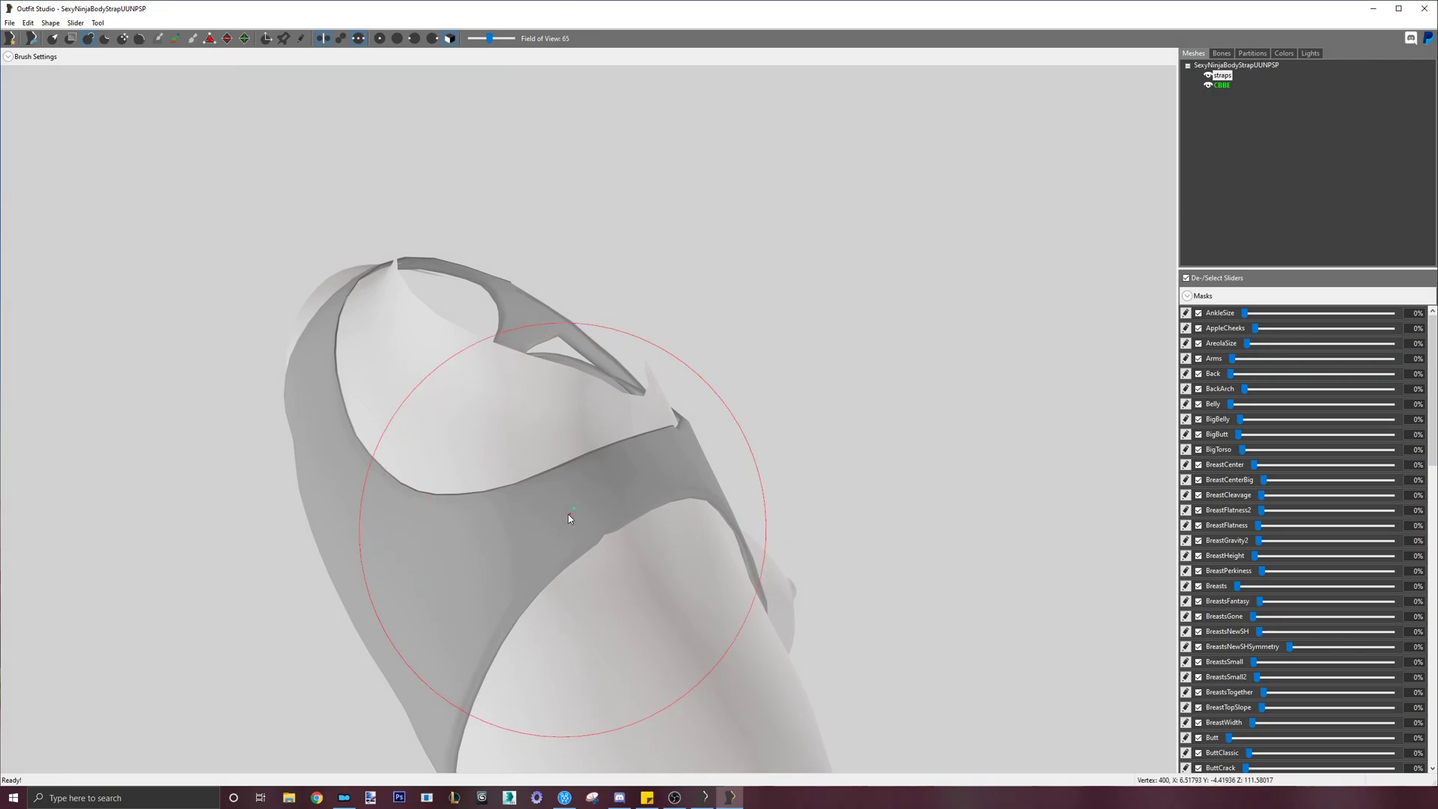
- Toggle Brush Settings briefly, return to a front view, and turn textures back on
click(34, 57)
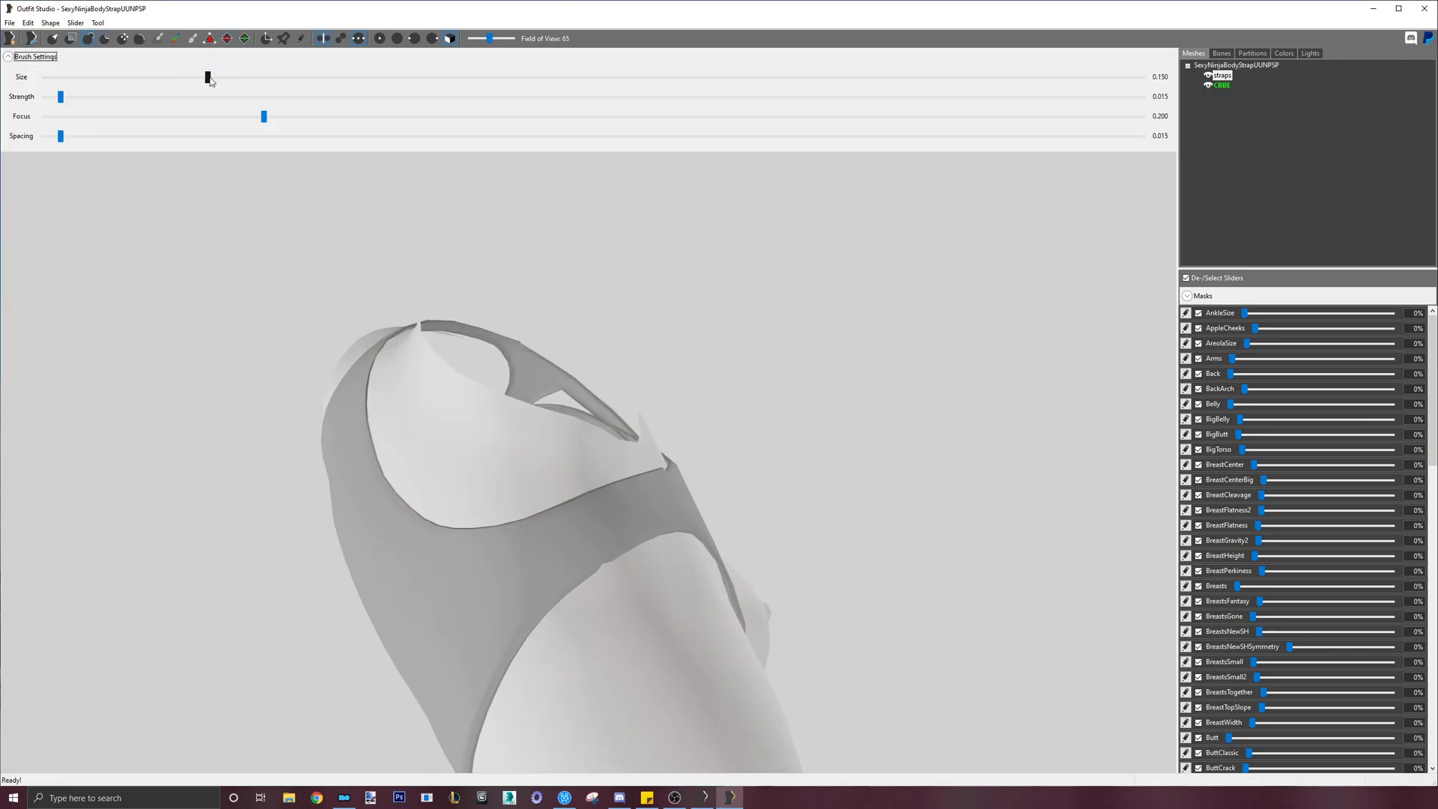
click(33, 57)
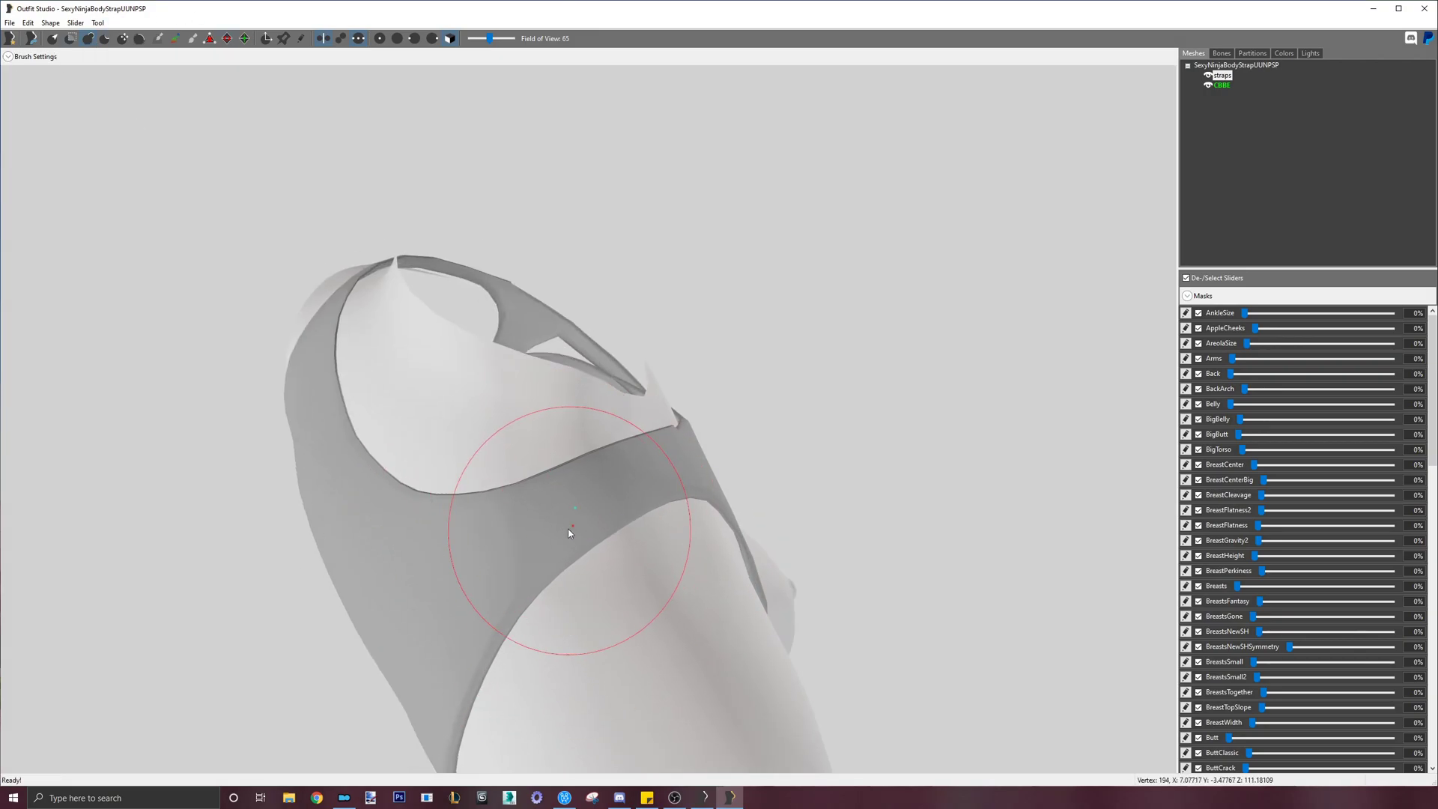
scroll(711, 468, down, 10)
scroll(741, 420, up, 5)
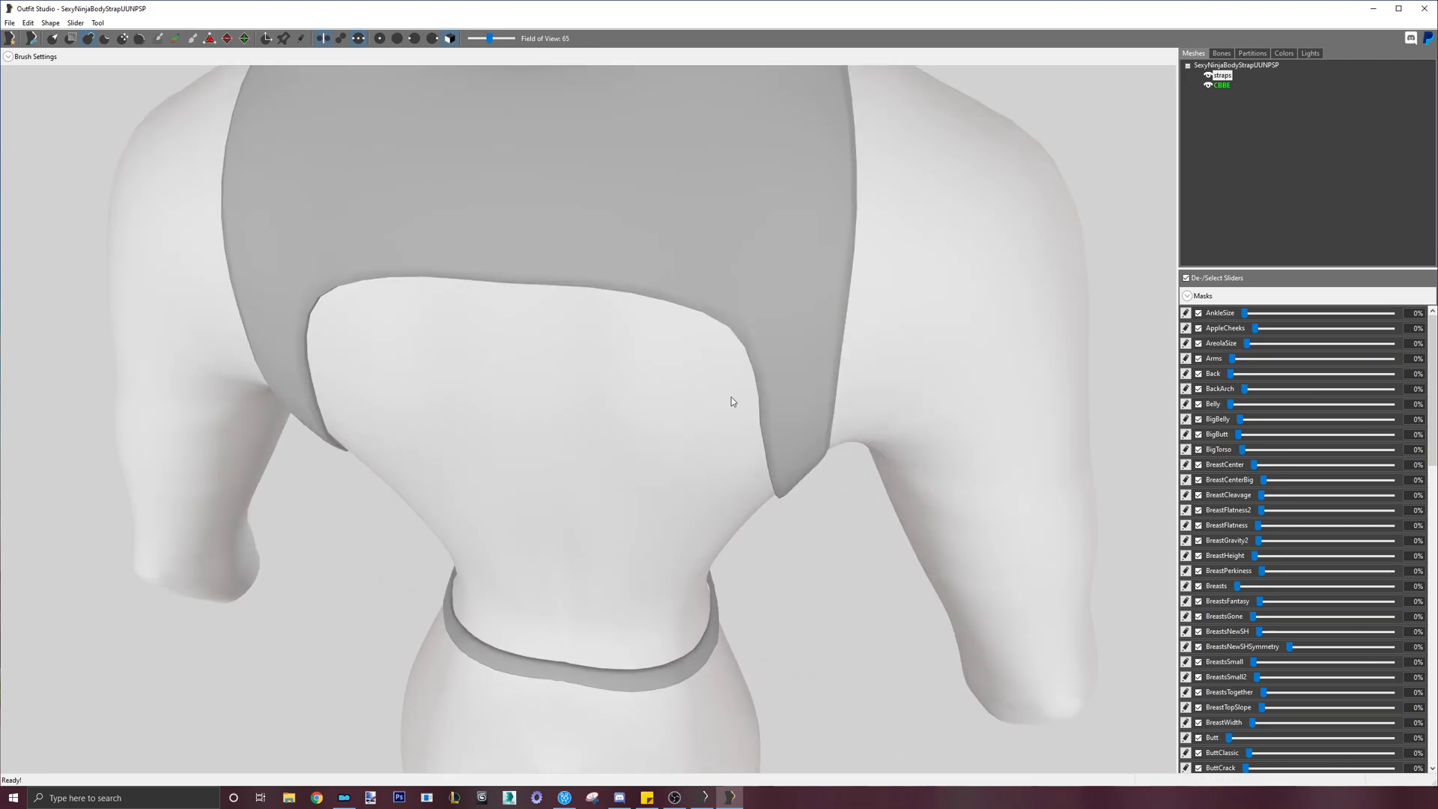
scroll(431, 307, down, 5)
right_drag(739, 337, 859, 423)
scroll(900, 419, down, 4)
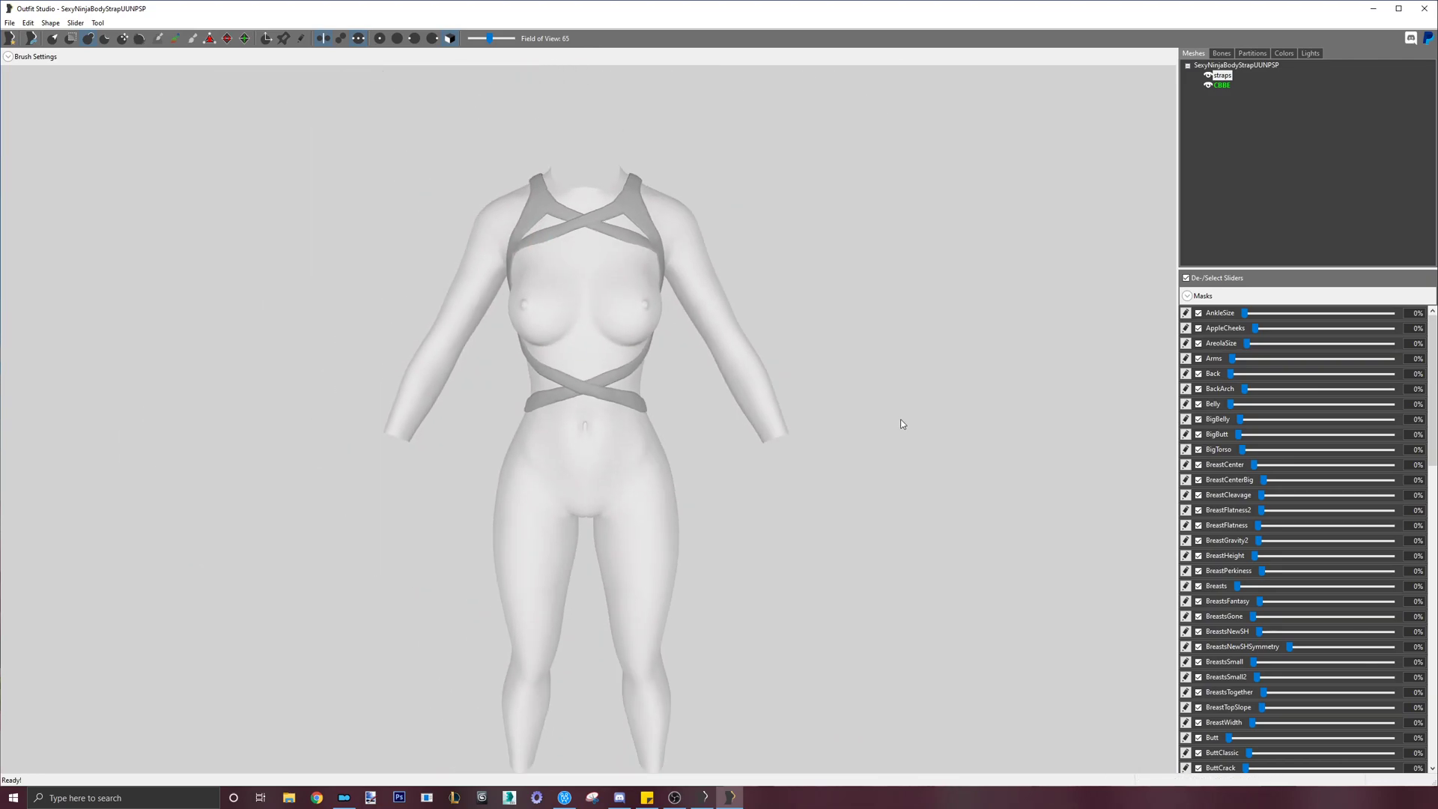
key(t)
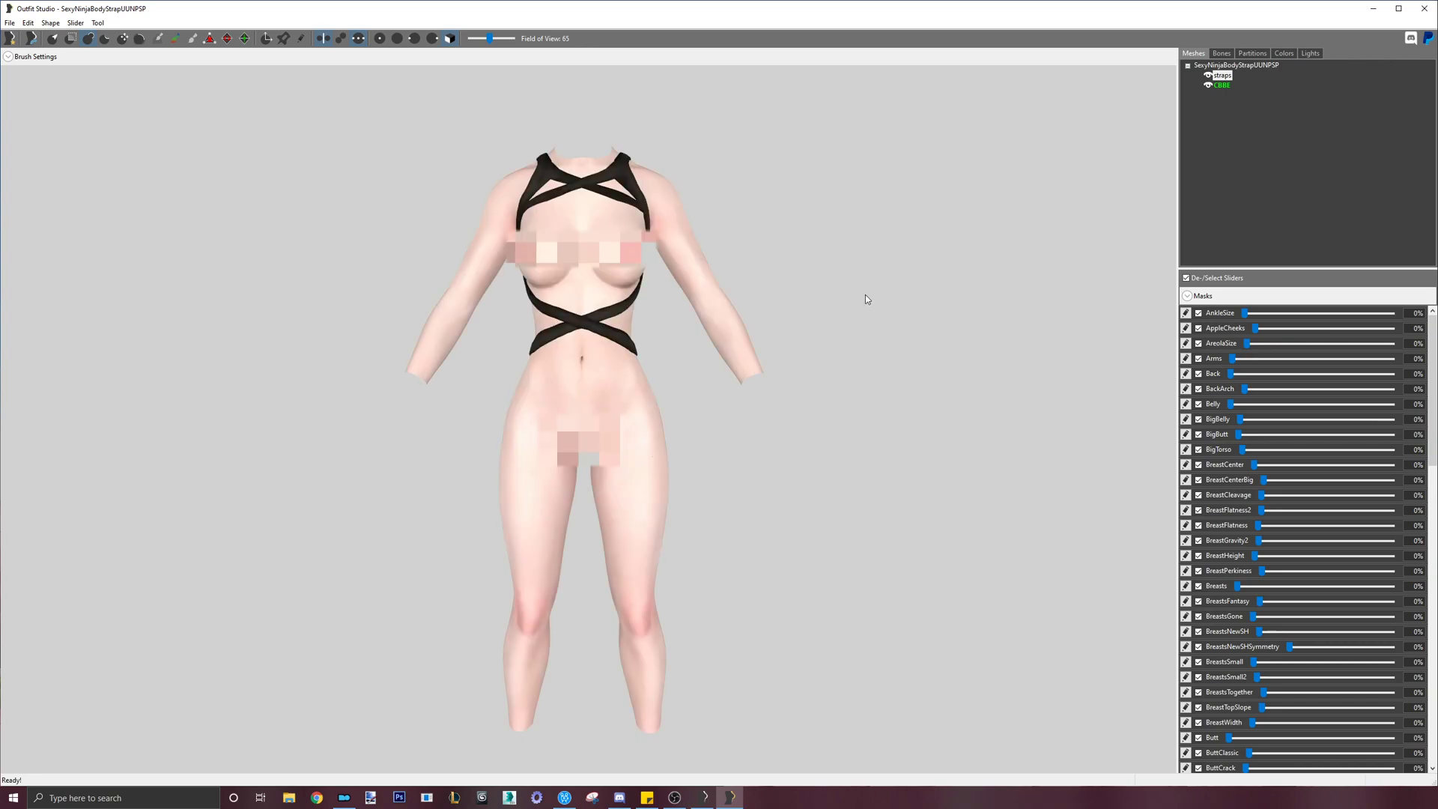
- Copy the CBBE body's bone weights onto the straps mesh
right_click(1225, 79)
click(1301, 227)
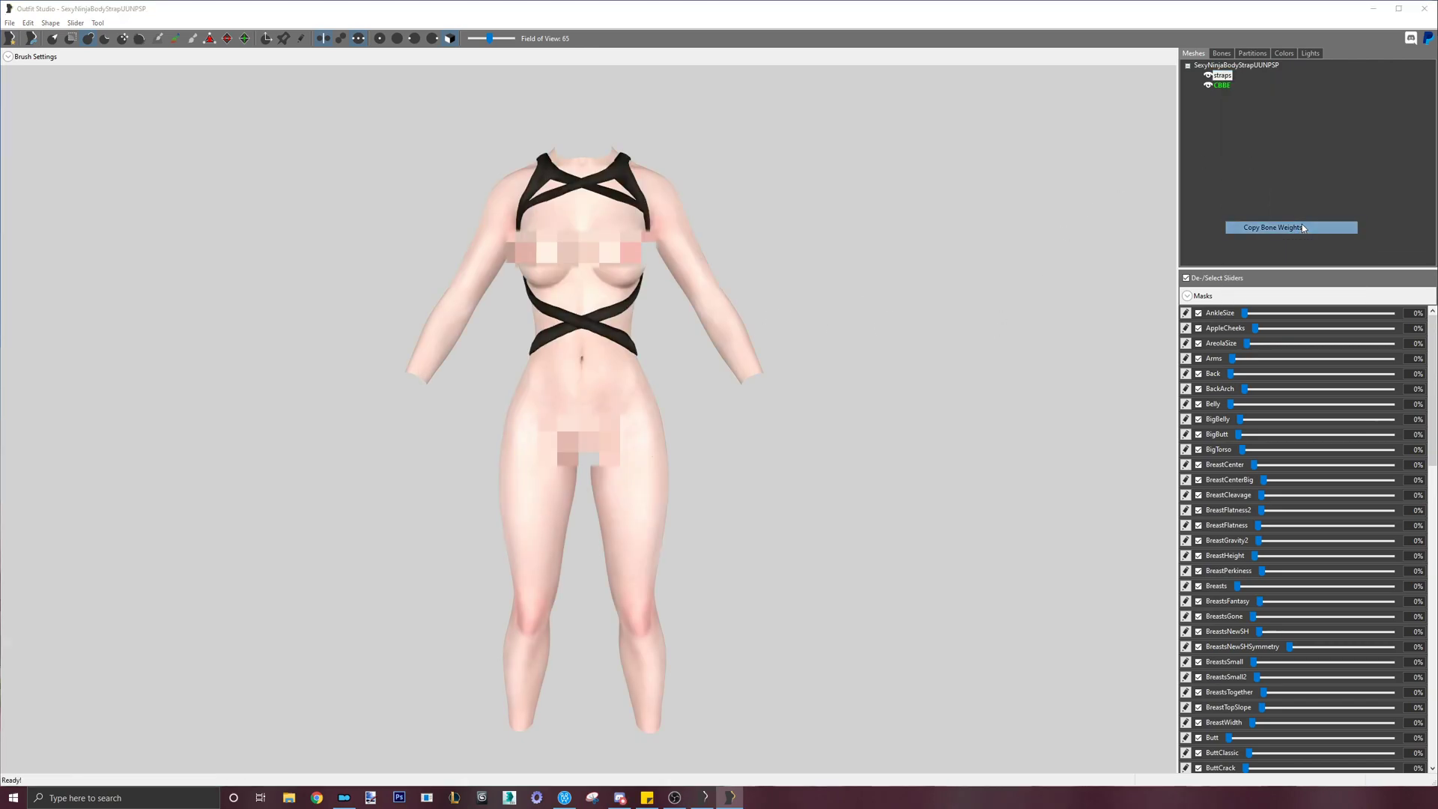
click(811, 442)
- Inspect the straps' NPC Pelvis weighting in the Bones tab, then return to the mesh list
click(1223, 78)
click(1221, 53)
click(1234, 95)
click(1228, 196)
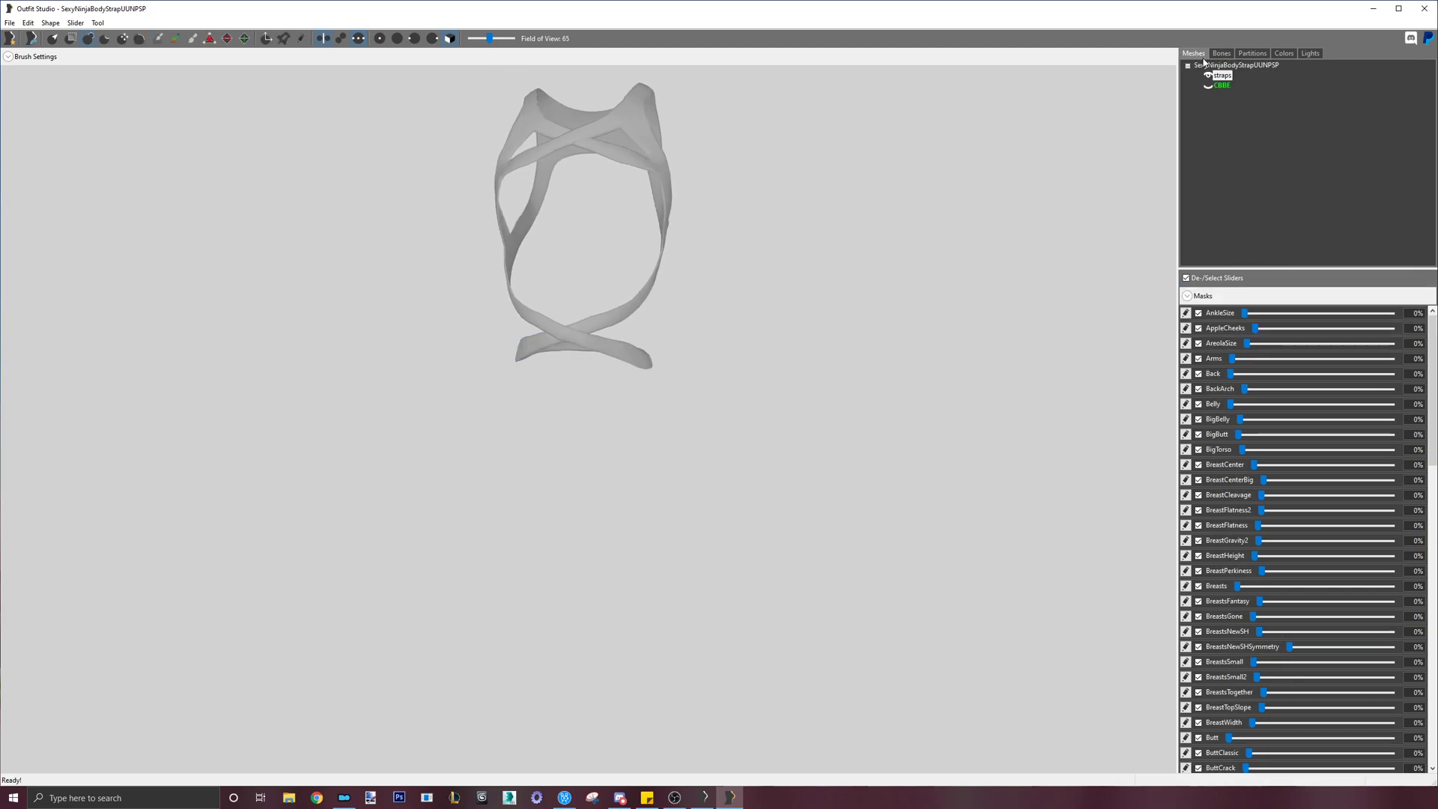
click(1207, 85)
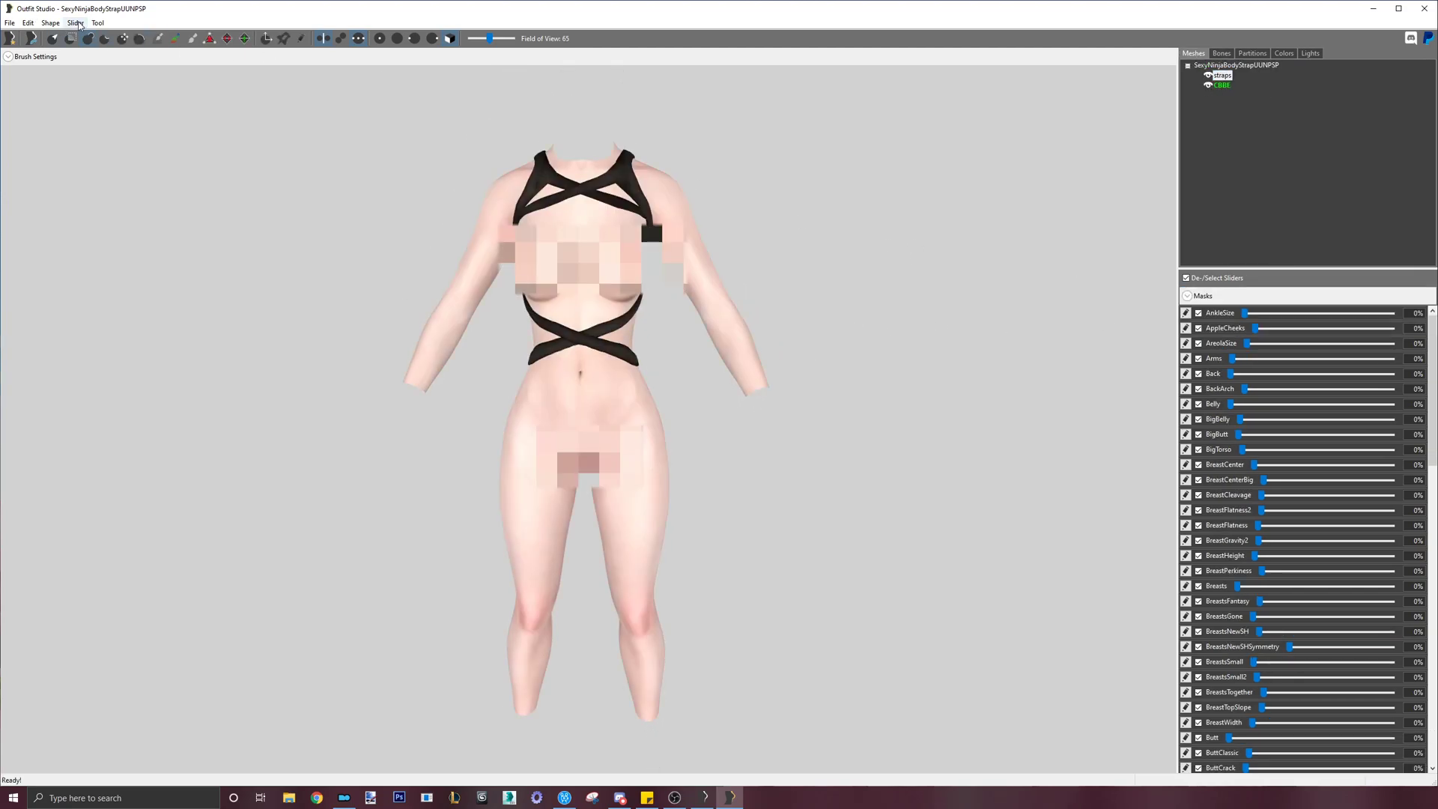
- Conform the selected straps to the body sliders with Max Vertex Targets 37
click(75, 22)
click(139, 48)
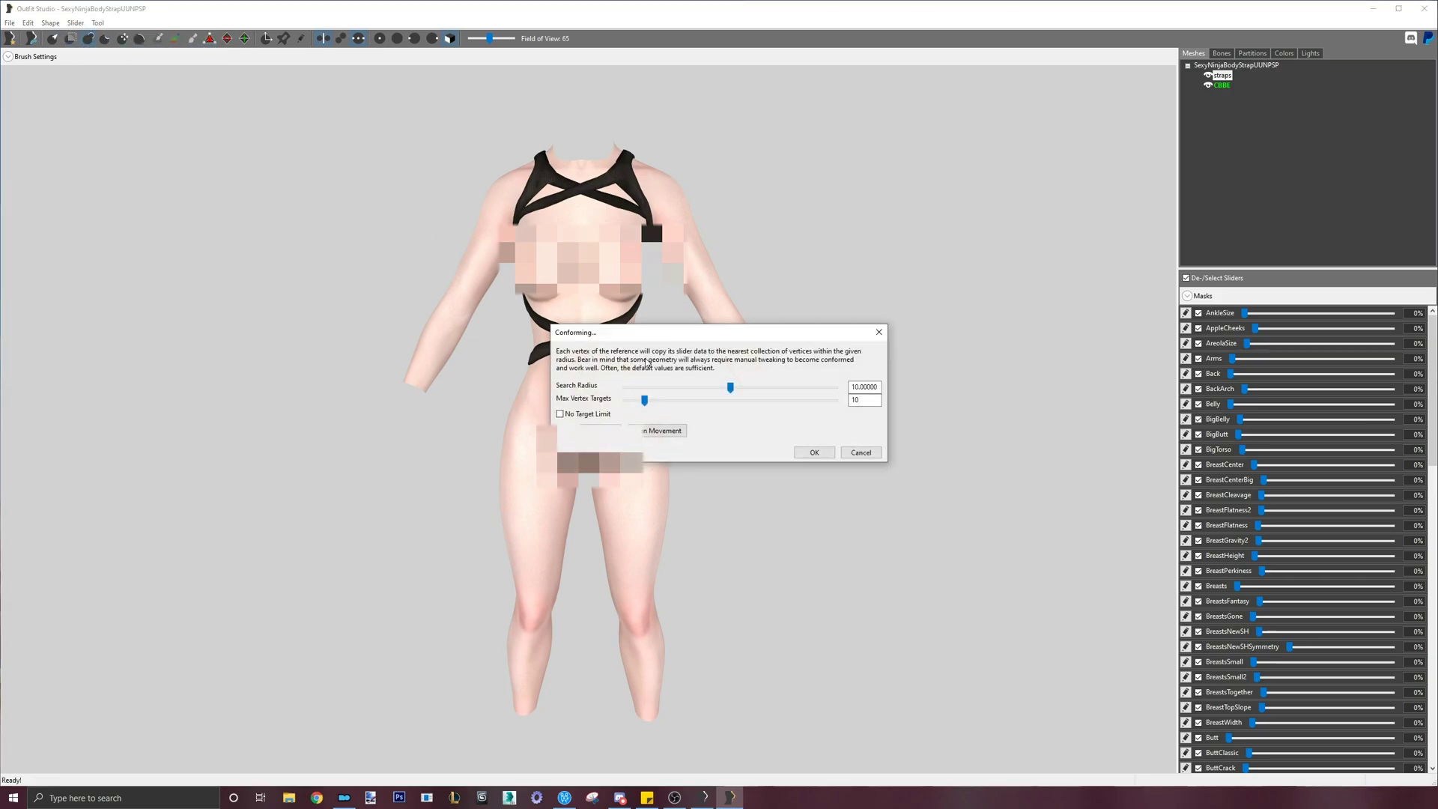
drag(644, 400, 701, 400)
click(821, 453)
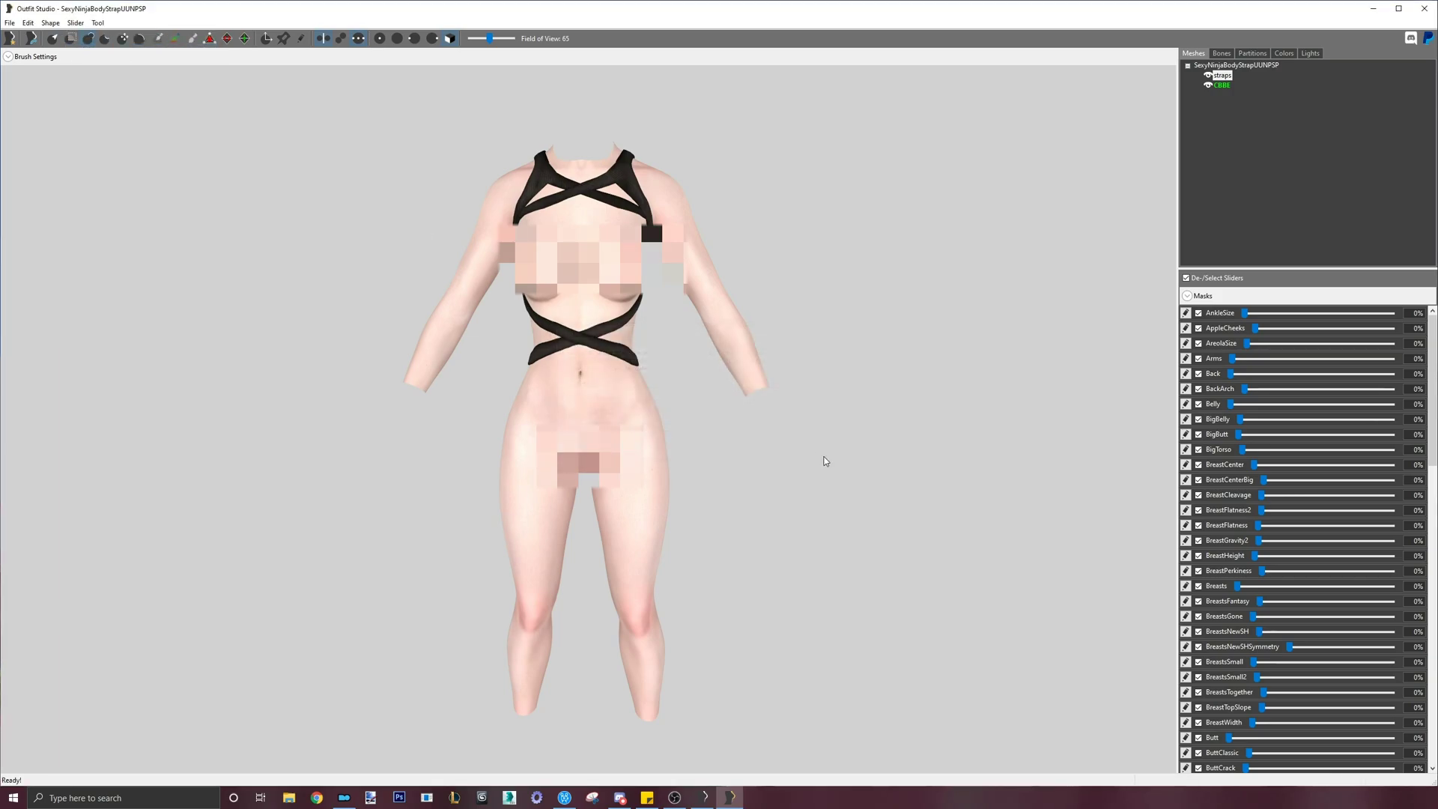
- Test how the straps follow BreastHeight, then reset it to 0% and inspect the fit
right_drag(745, 305, 1099, 476)
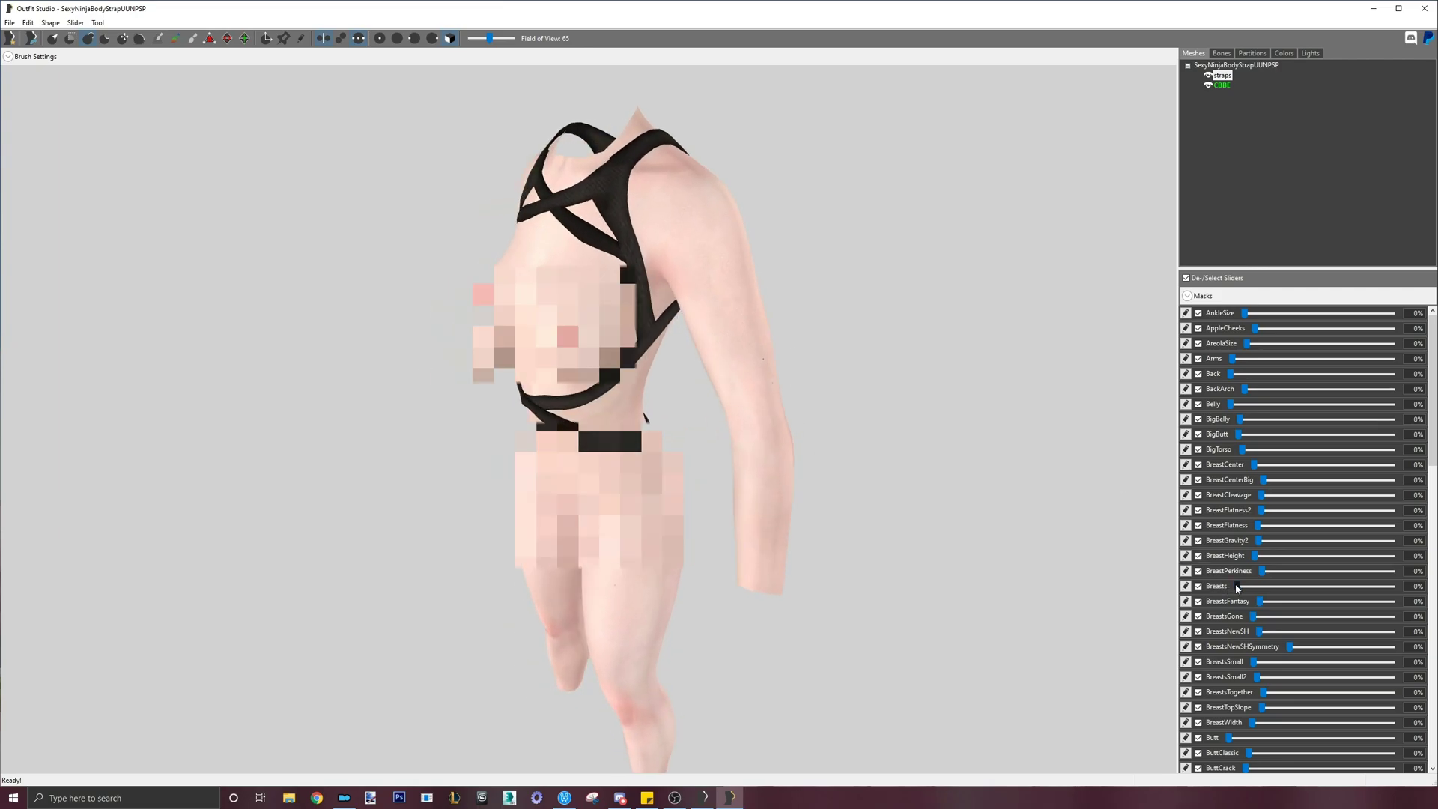
right_drag(1168, 524, 1312, 594)
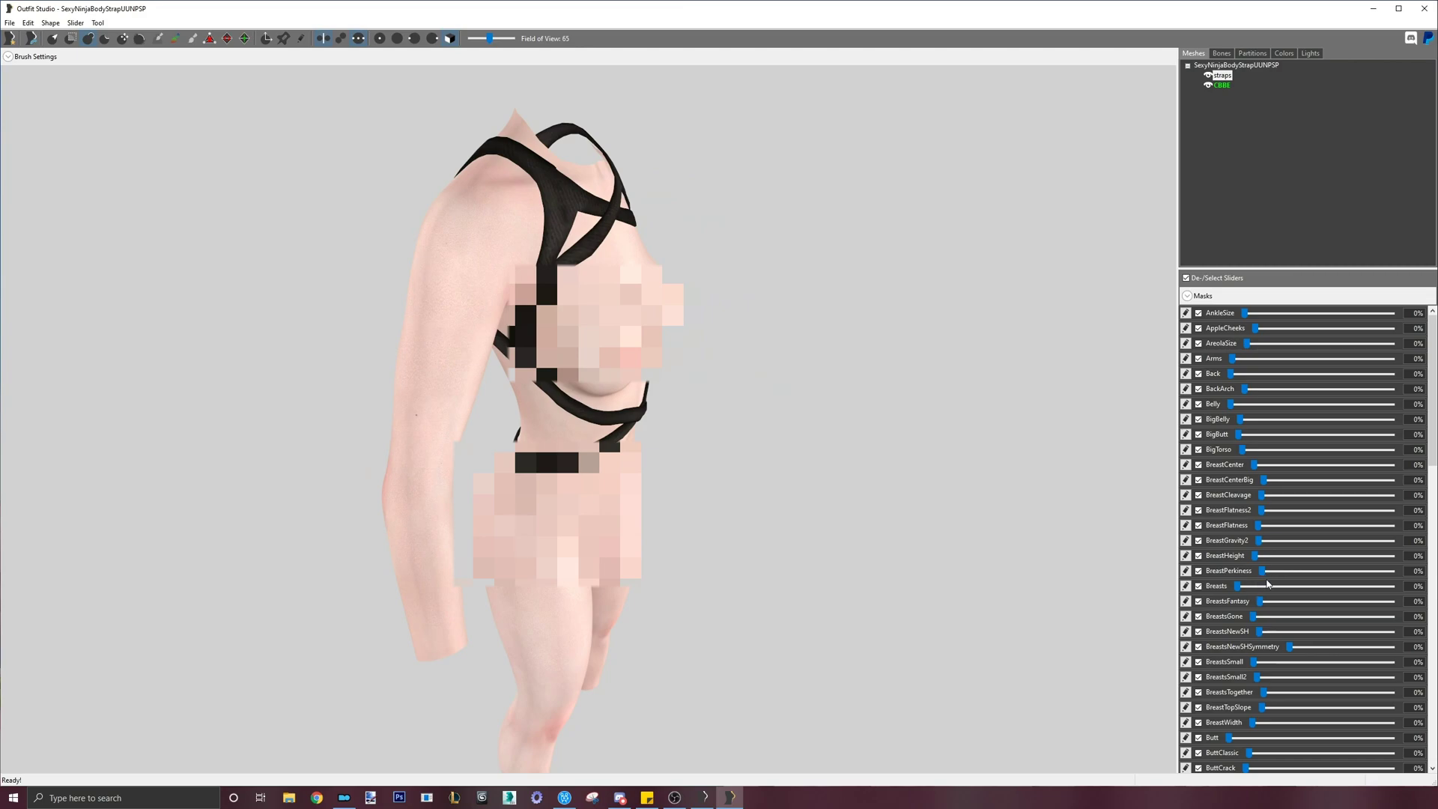
drag(1255, 555, 1307, 551)
mouse_move(1168, 532)
right_down()
mouse_move(971, 492)
mouse_move(1048, 569)
right_up()
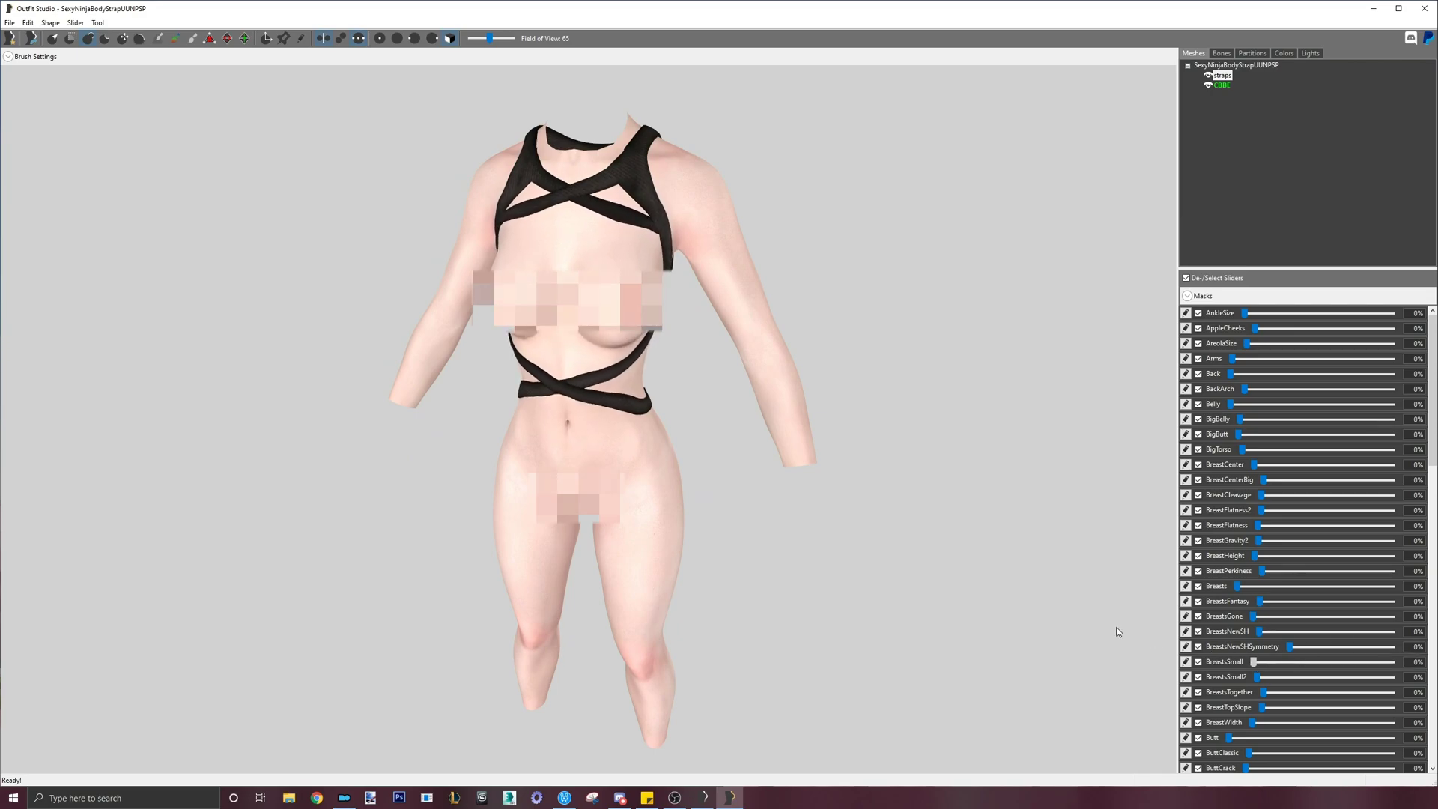
right_drag(1113, 630, 828, 401)
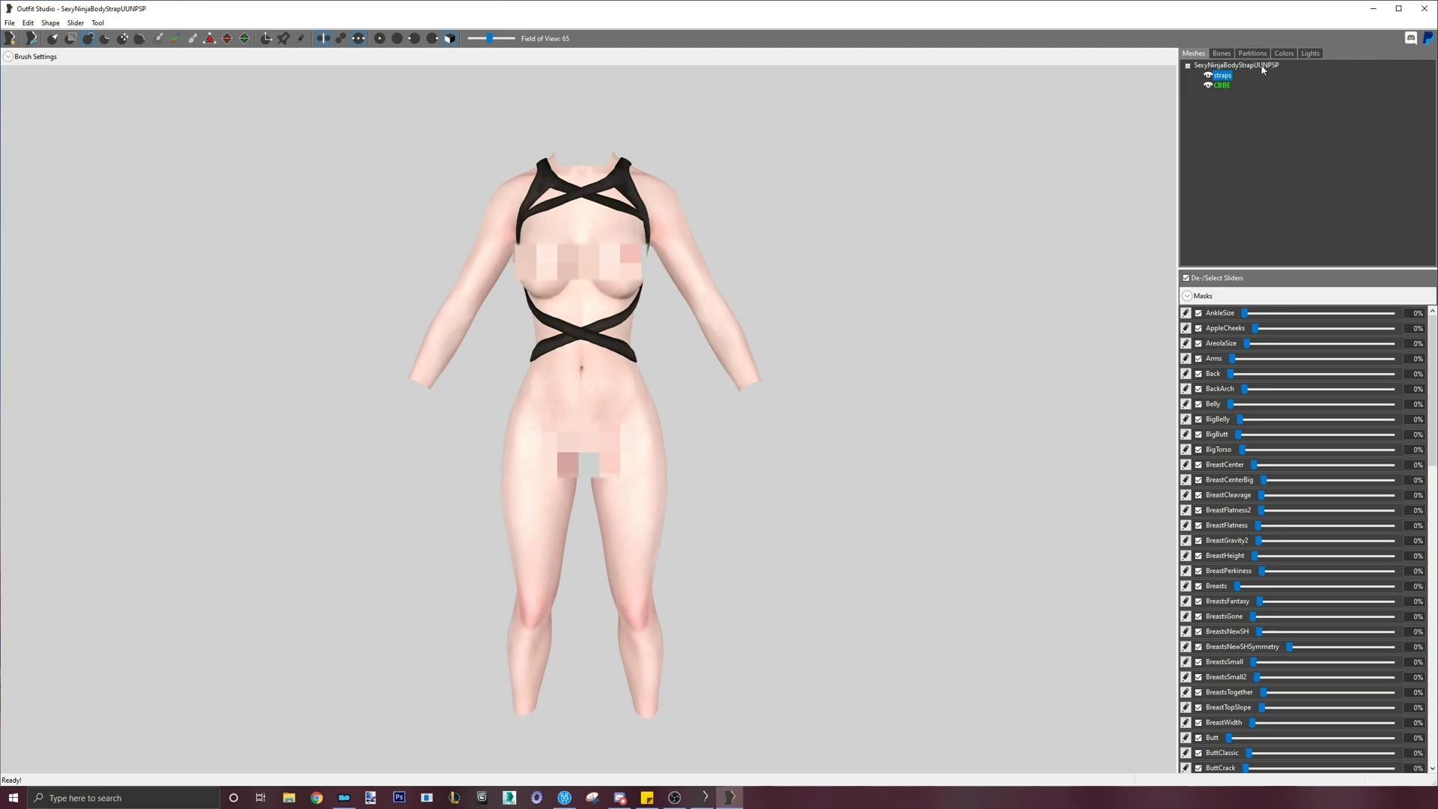
click(1252, 54)
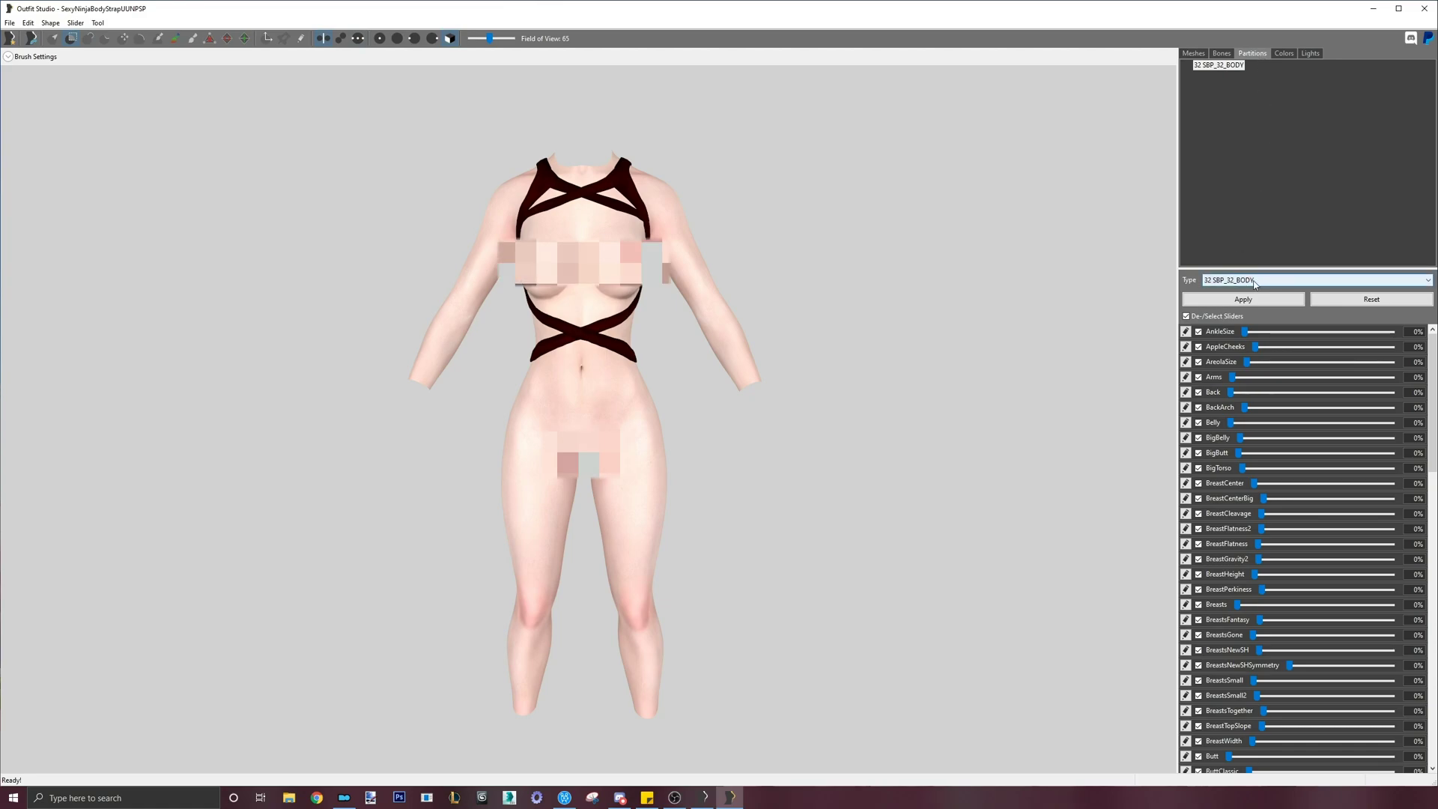
click(1199, 54)
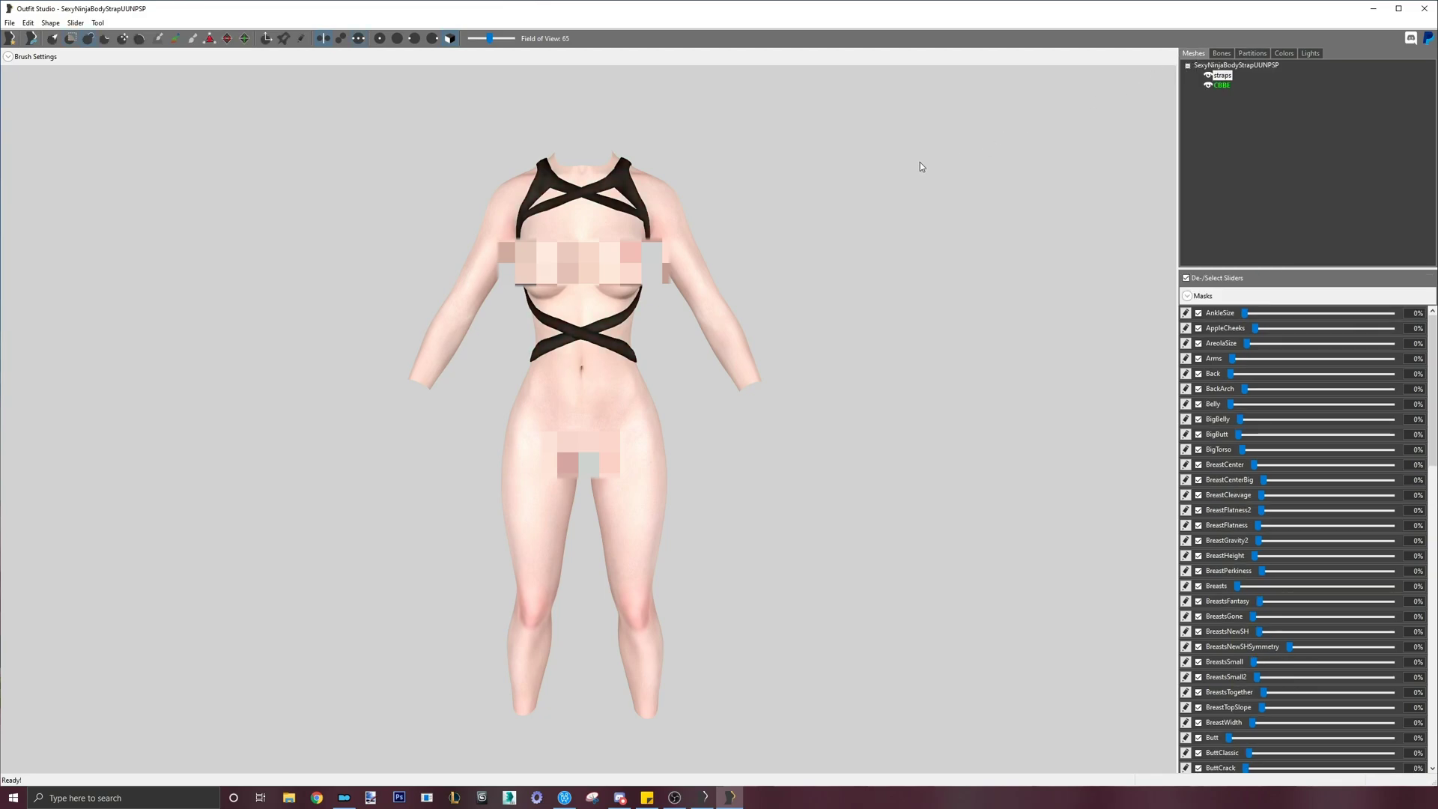
- Start Save Project As and enter the display name 'Sexy Ninja Upper'
click(9, 23)
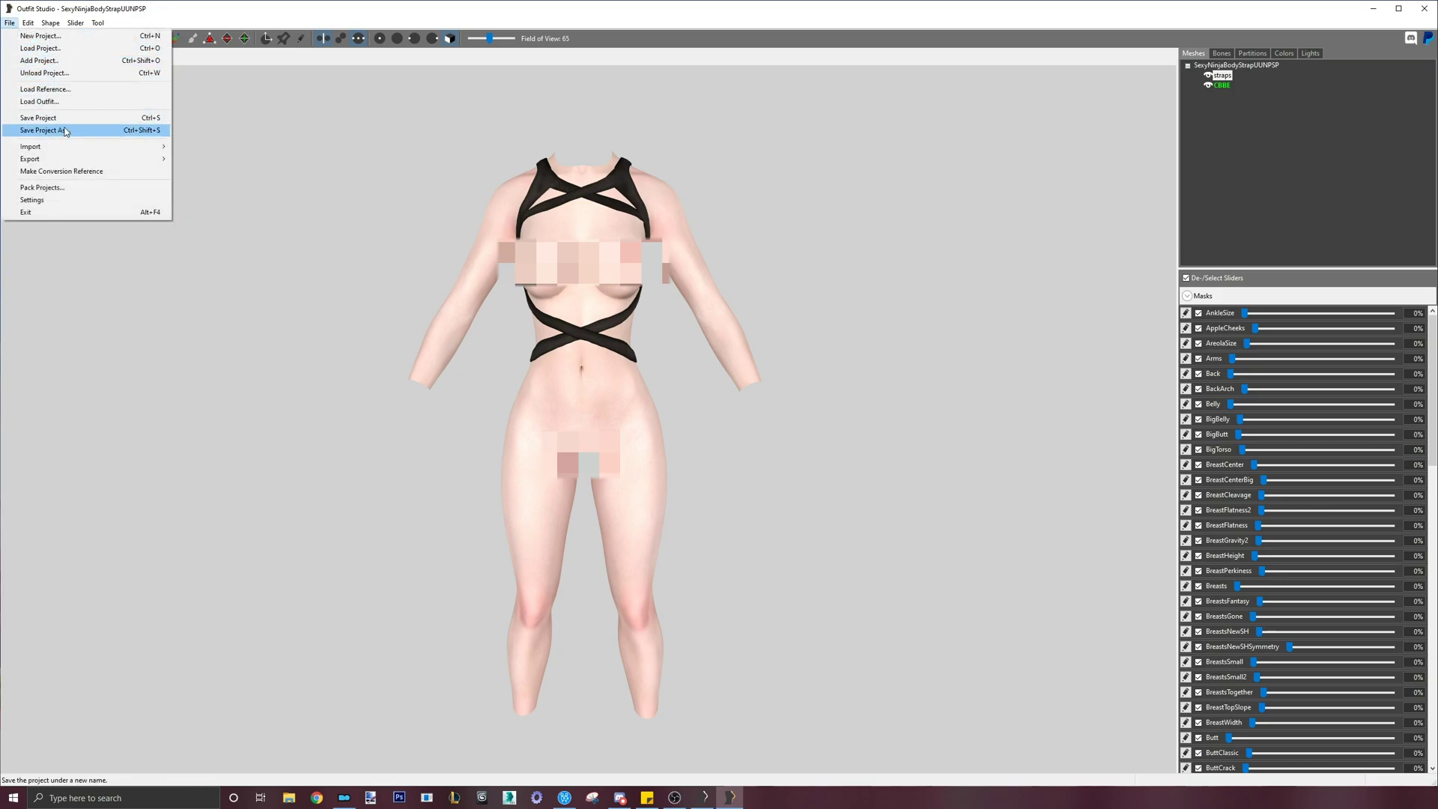
click(64, 131)
drag(744, 286, 946, 287)
double_click(942, 318)
text(Sexy Ninja Upper)
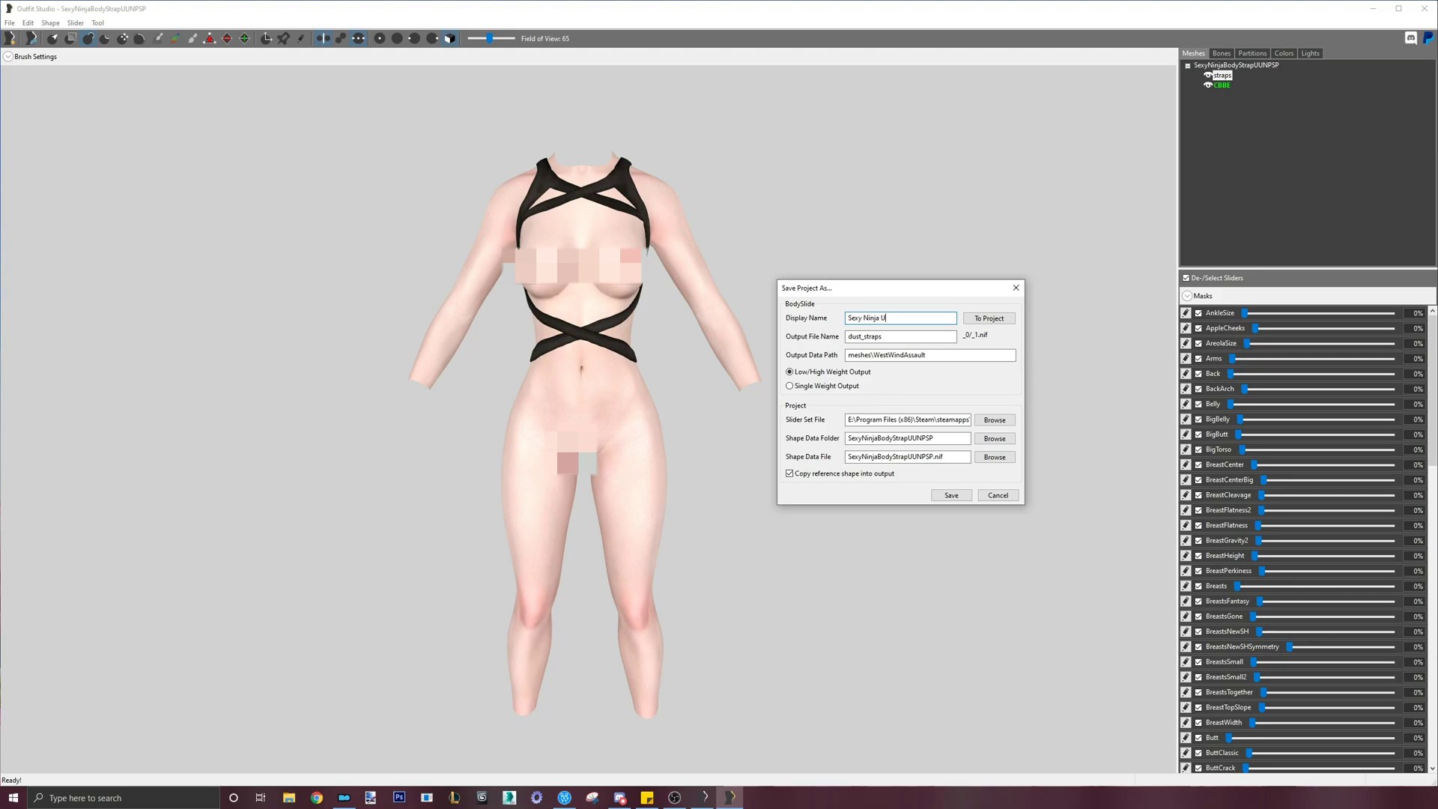
- Reuse the name for the shape data folder 'Sexy Ninja' and slider set file Sexy Ninja.osp
key(ctrl+a)
right_click(865, 320)
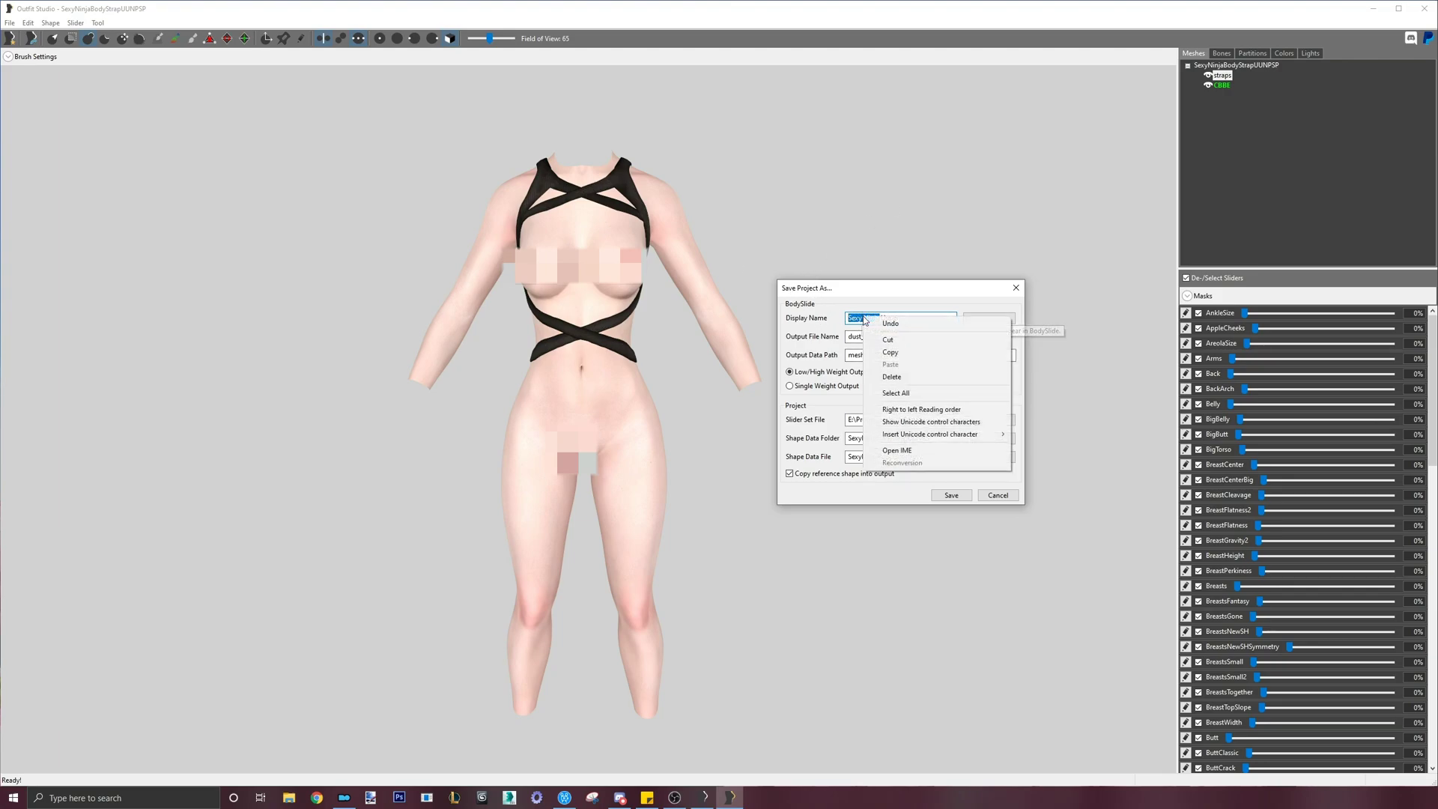
click(890, 352)
double_click(861, 439)
right_click(861, 440)
click(888, 488)
double_click(956, 418)
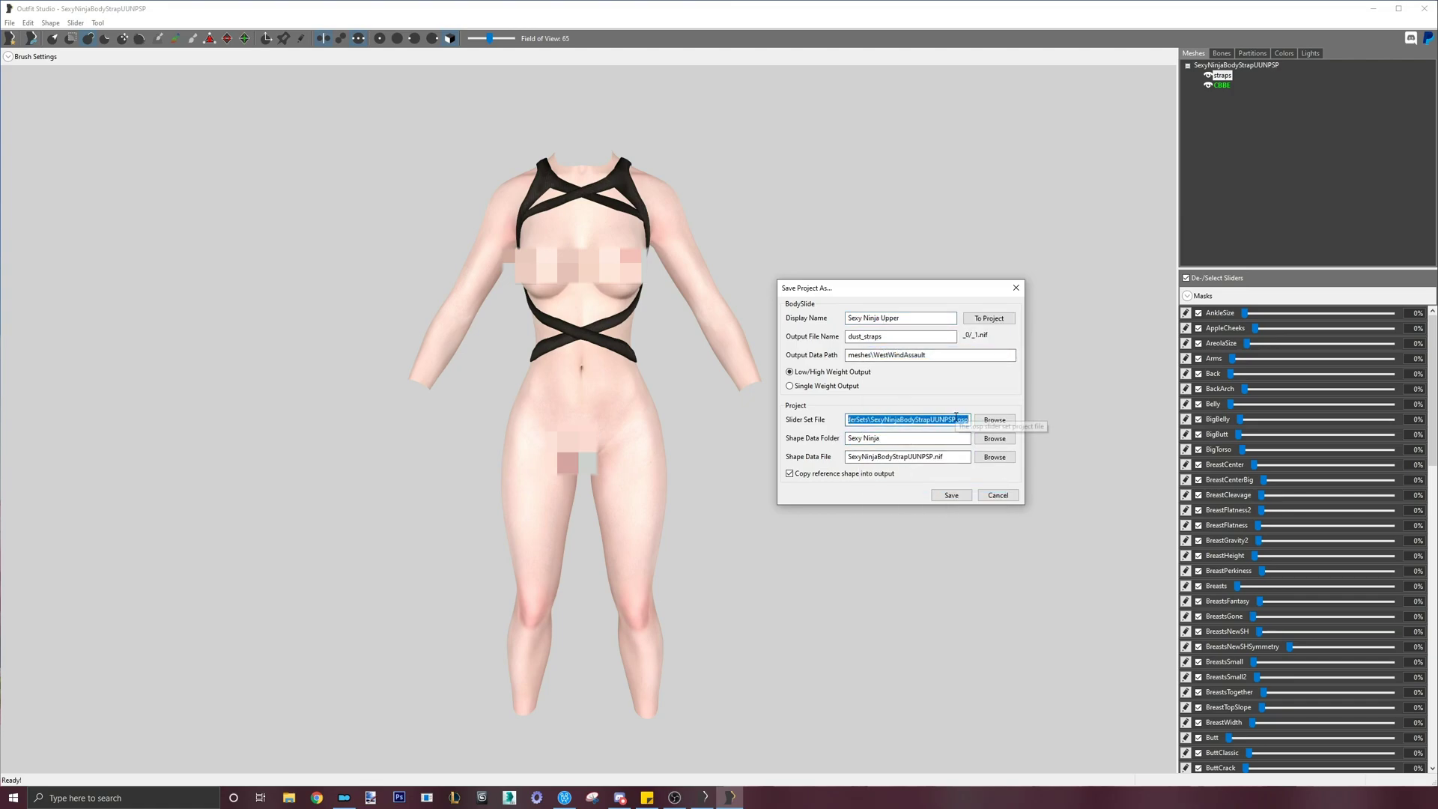
right_click(956, 418)
click(929, 465)
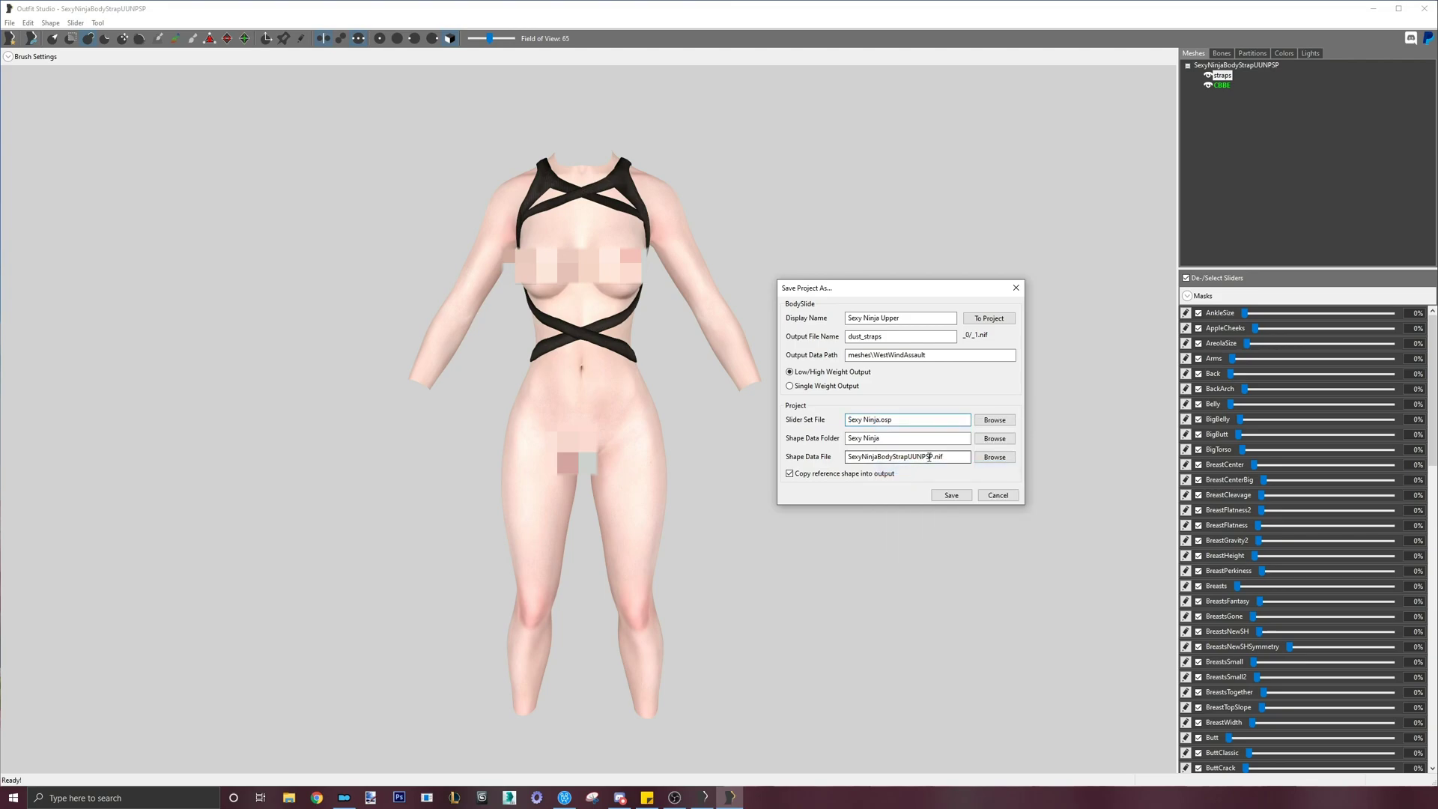
- Name the shape data file upper.nif and save the project
drag(929, 456, 774, 449)
text(upper)
click(959, 496)
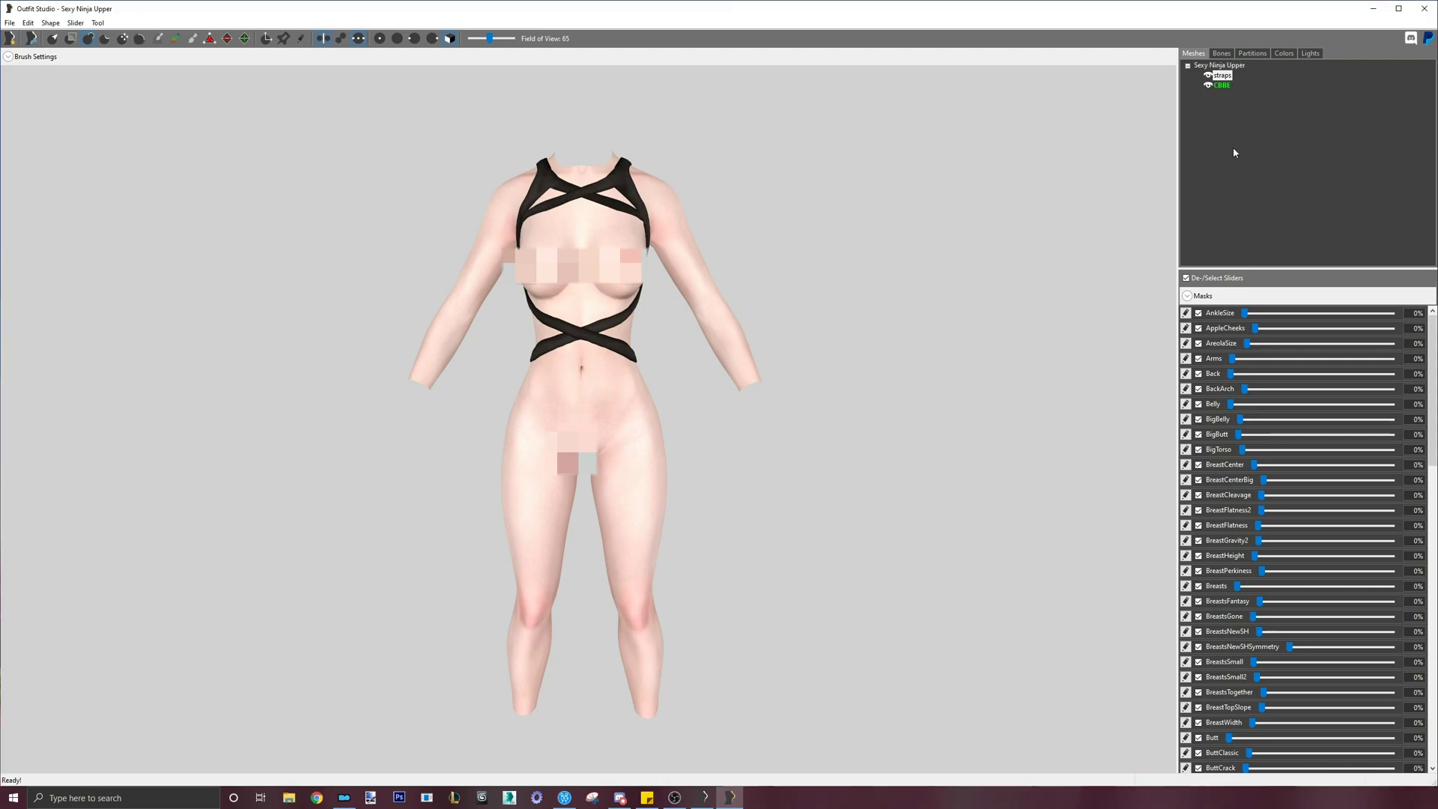
- Close Outfit Studio and BodySlide, then relaunch BodySlide from Mod Organizer
click(1424, 8)
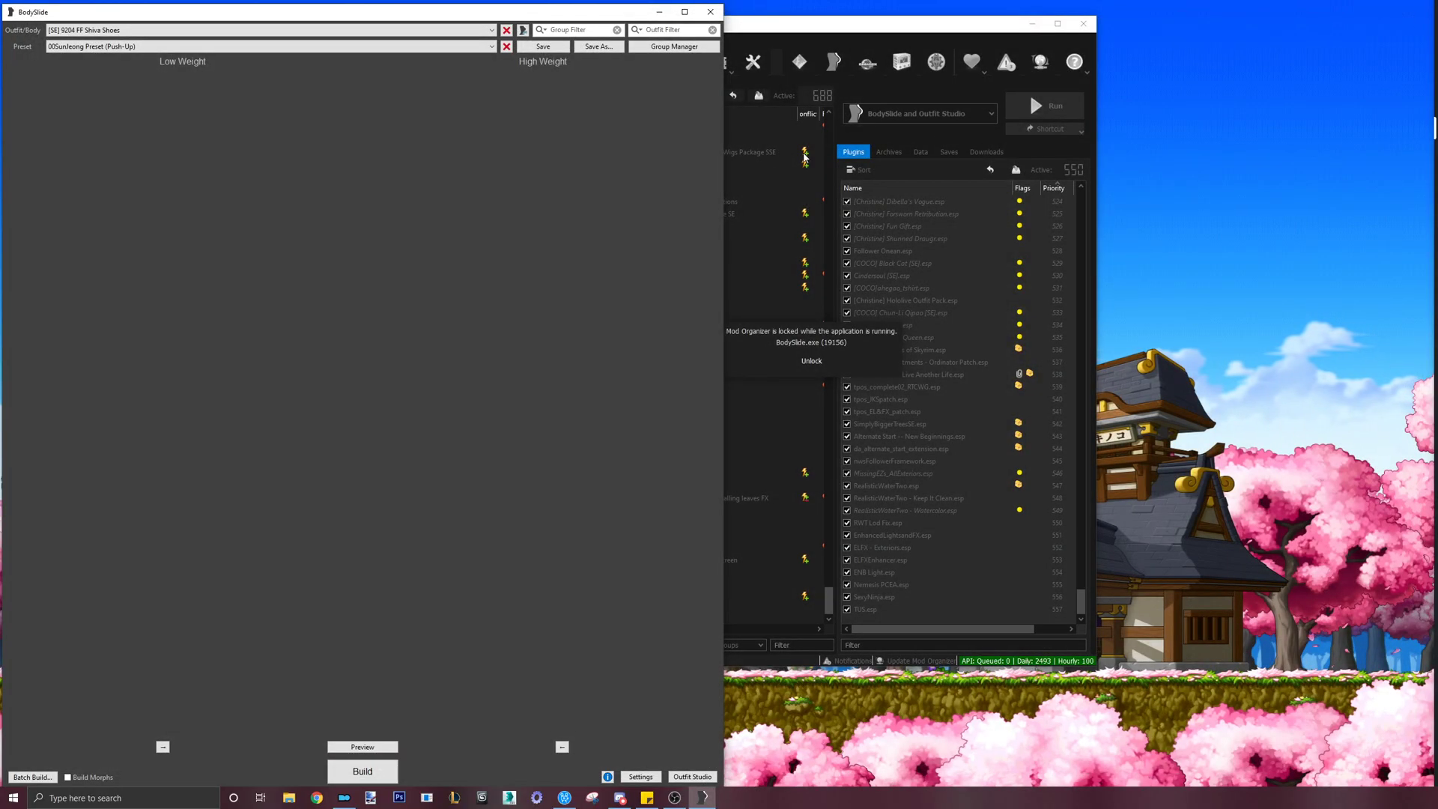
click(711, 12)
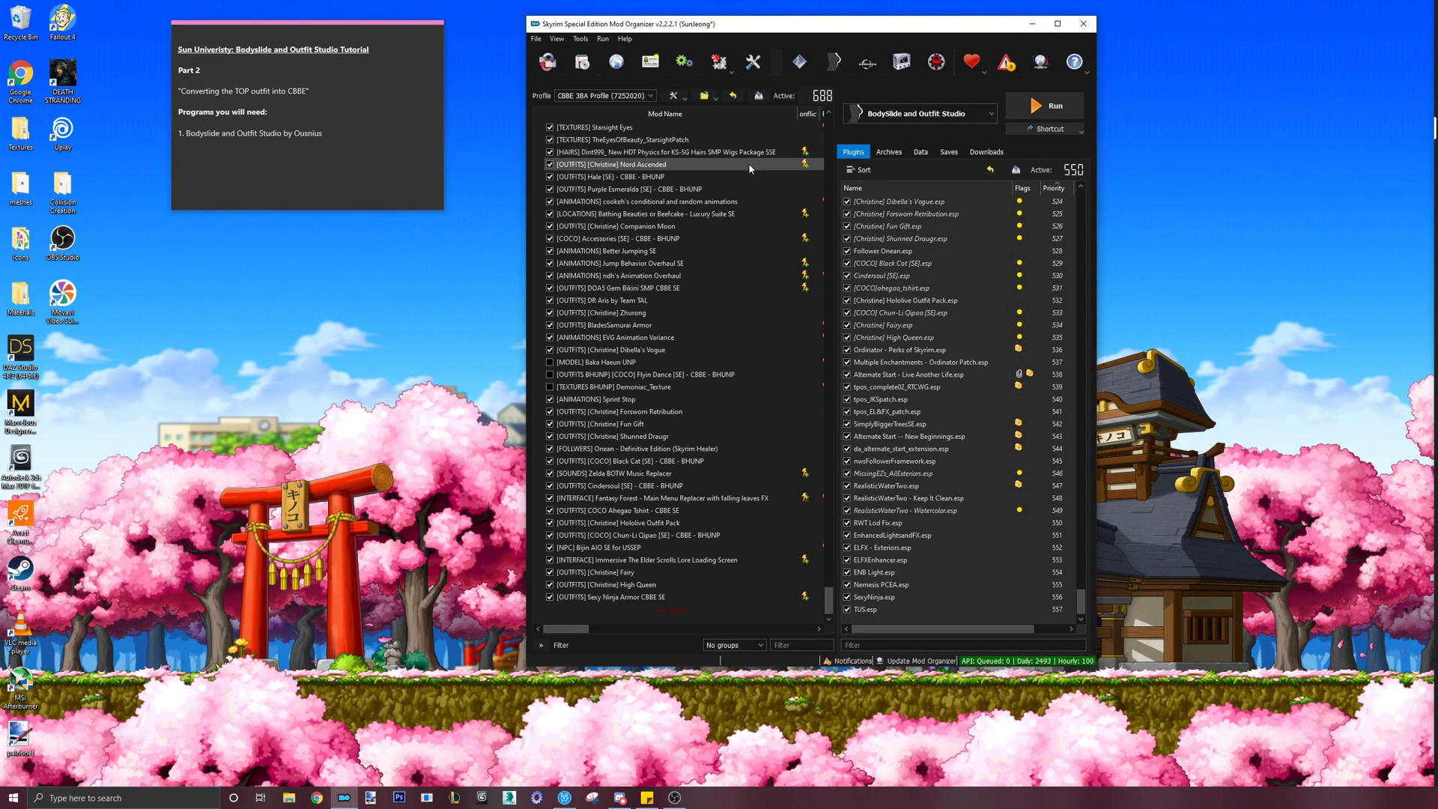
click(1035, 107)
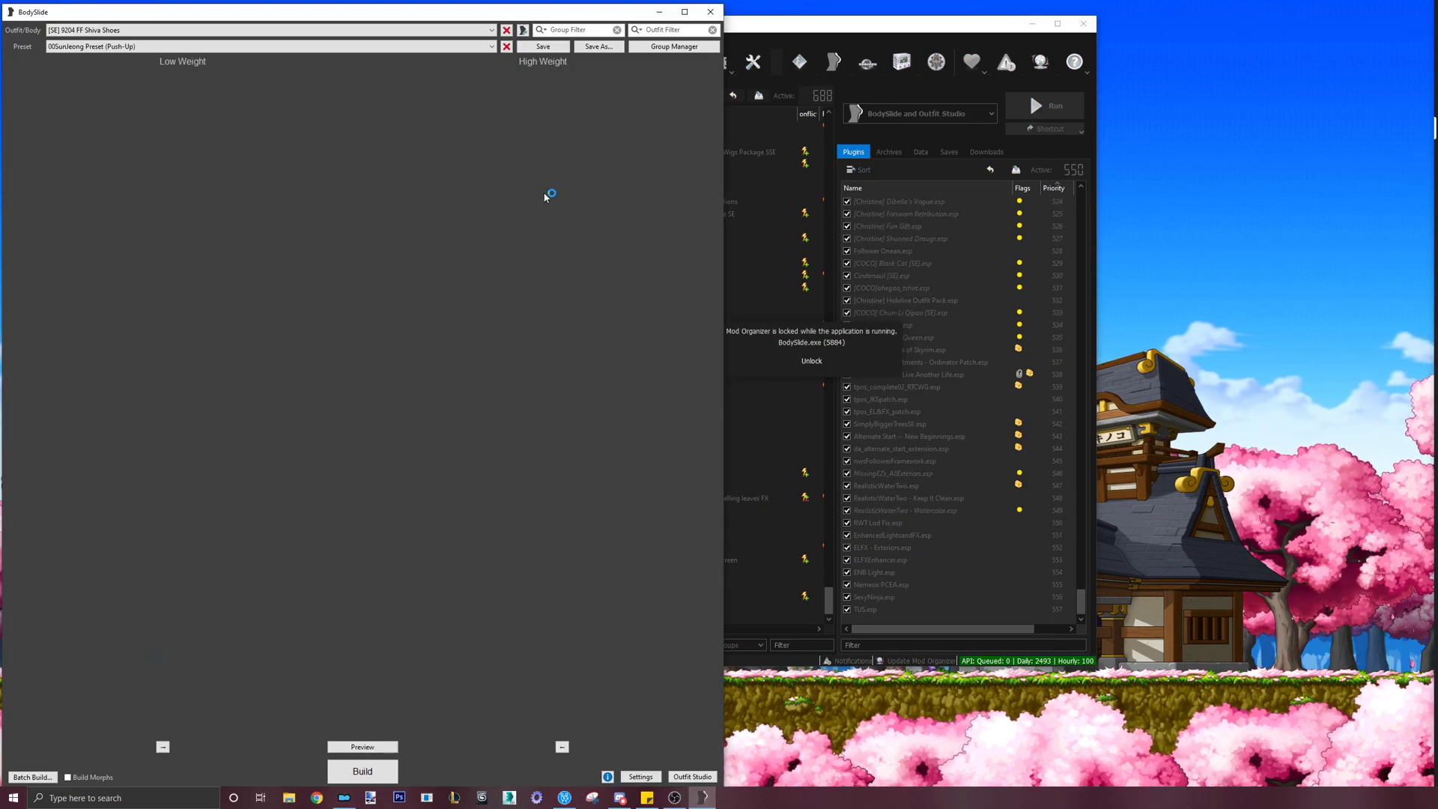
- Load the Sexy Ninja Upper outfit from the Outfit/Body list
click(269, 30)
scroll(148, 186, down, 10)
scroll(142, 203, down, 15)
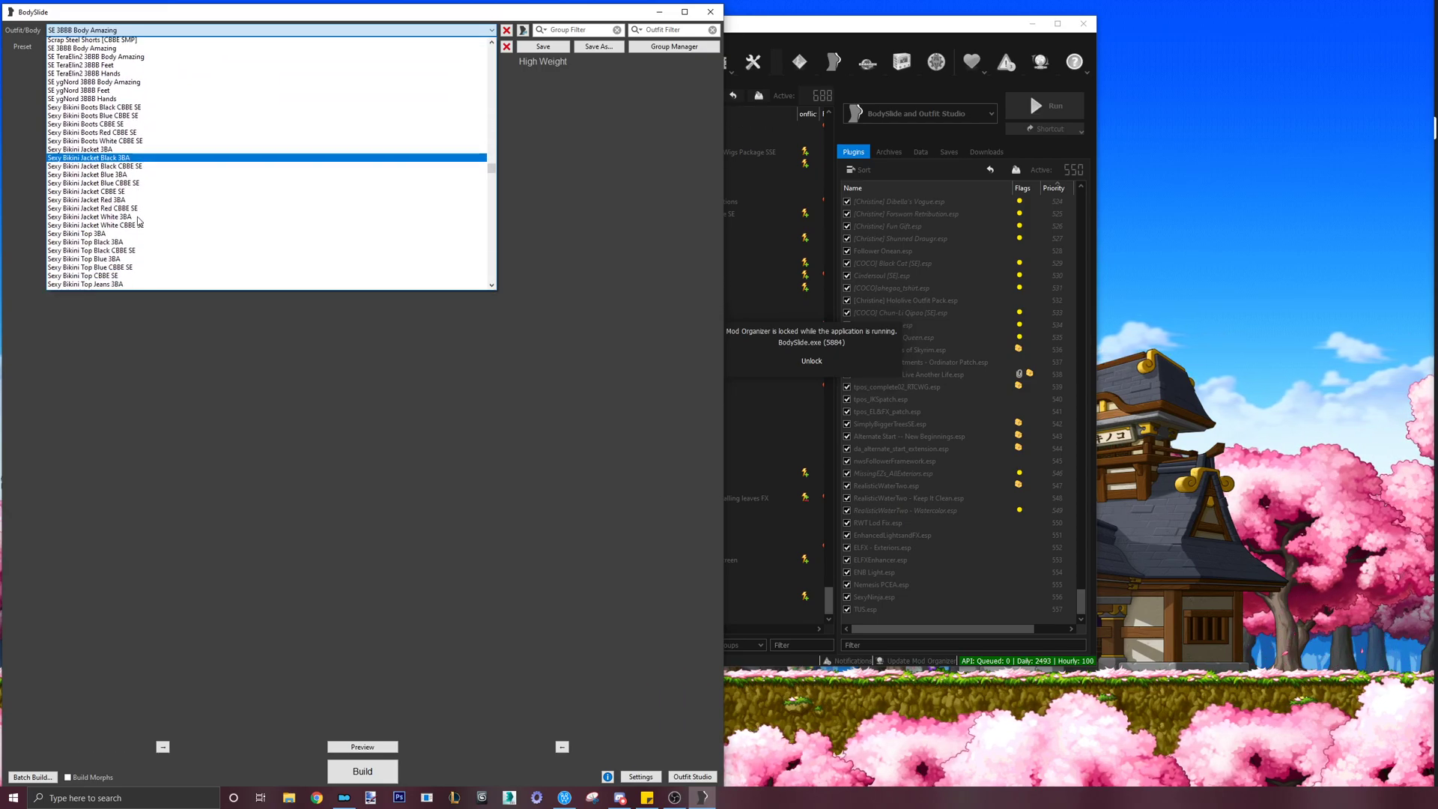
scroll(138, 221, down, 3)
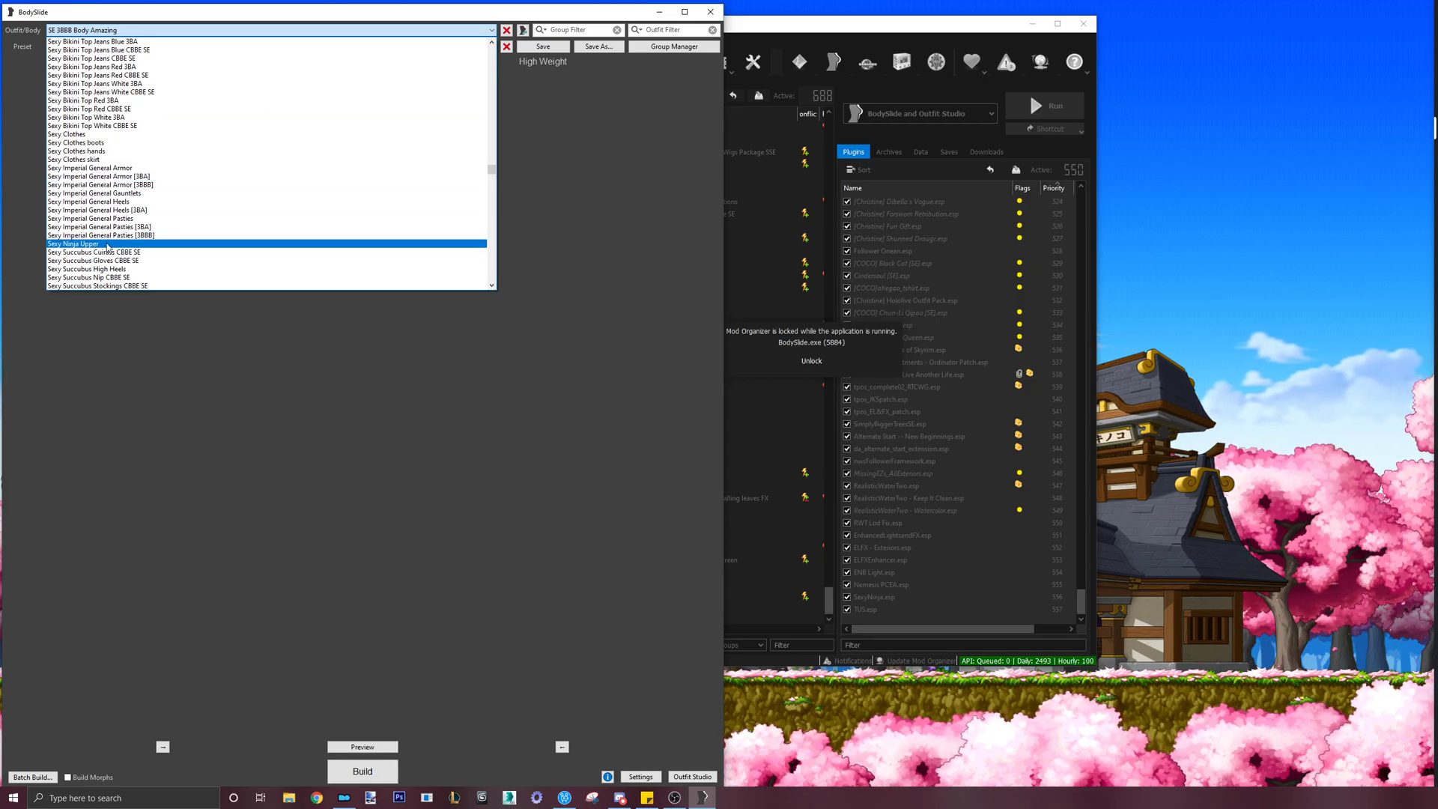
click(108, 245)
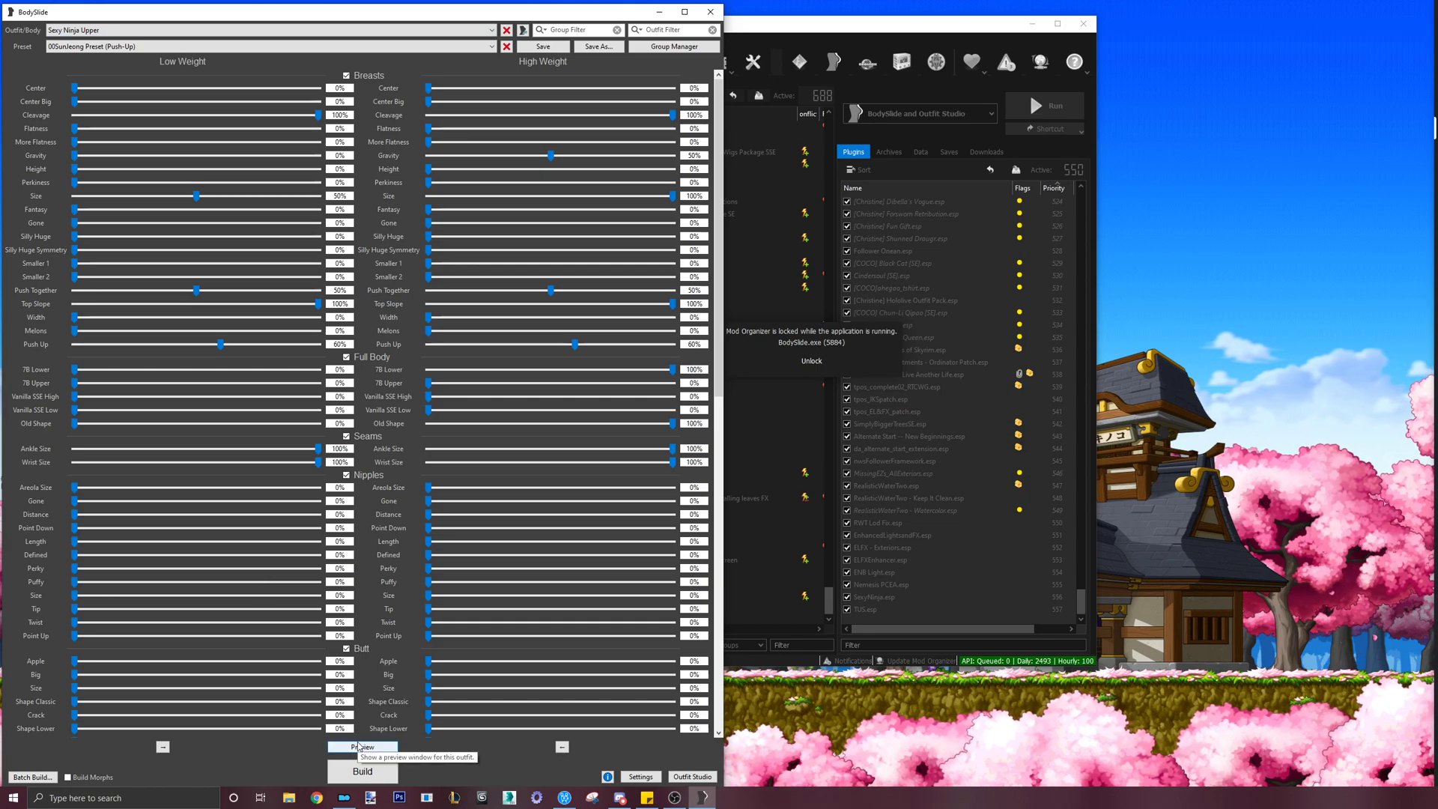
- Preview the outfit with the 00SunJeong, CBBE Athletic and CBBE Curvy presets
click(360, 747)
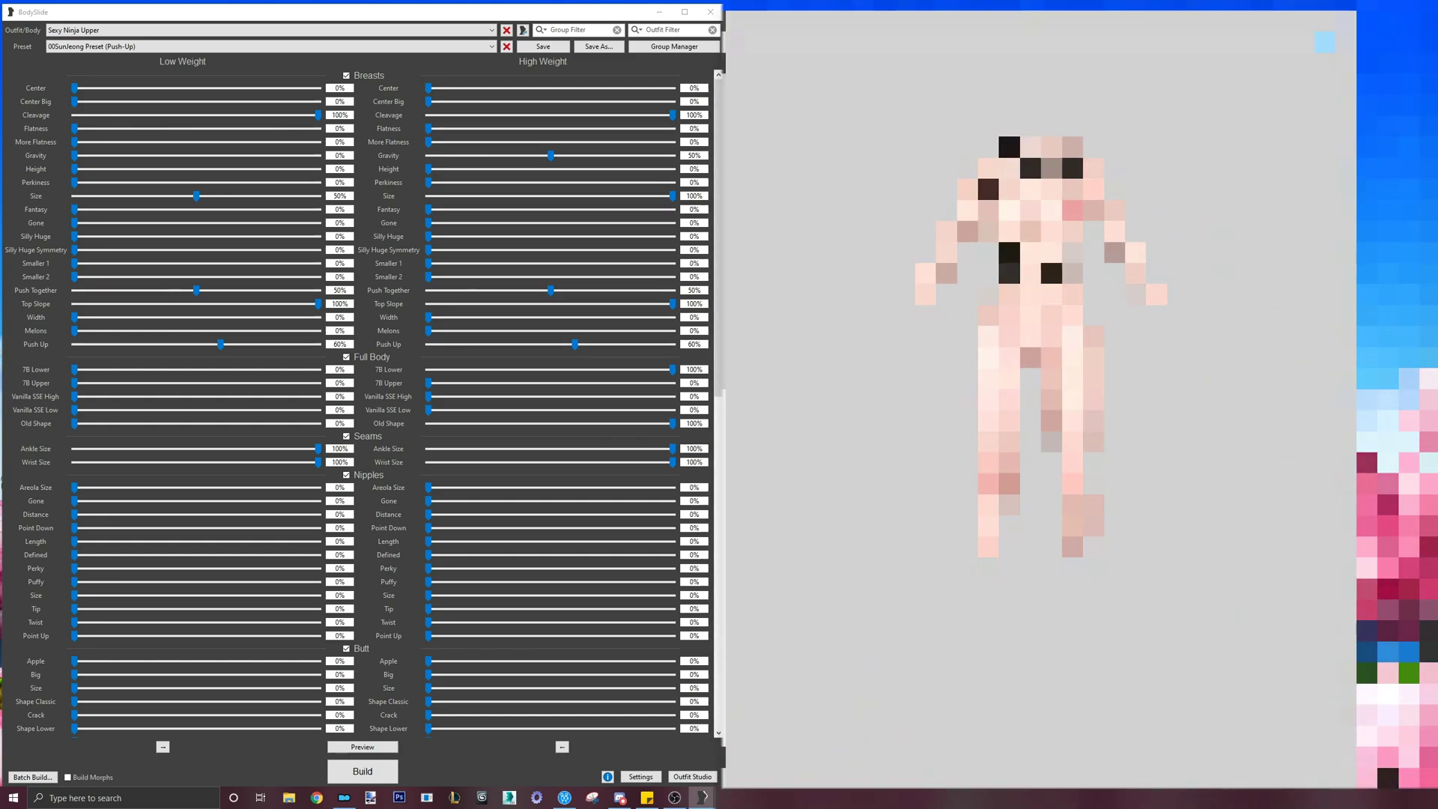
click(108, 47)
click(108, 66)
click(101, 46)
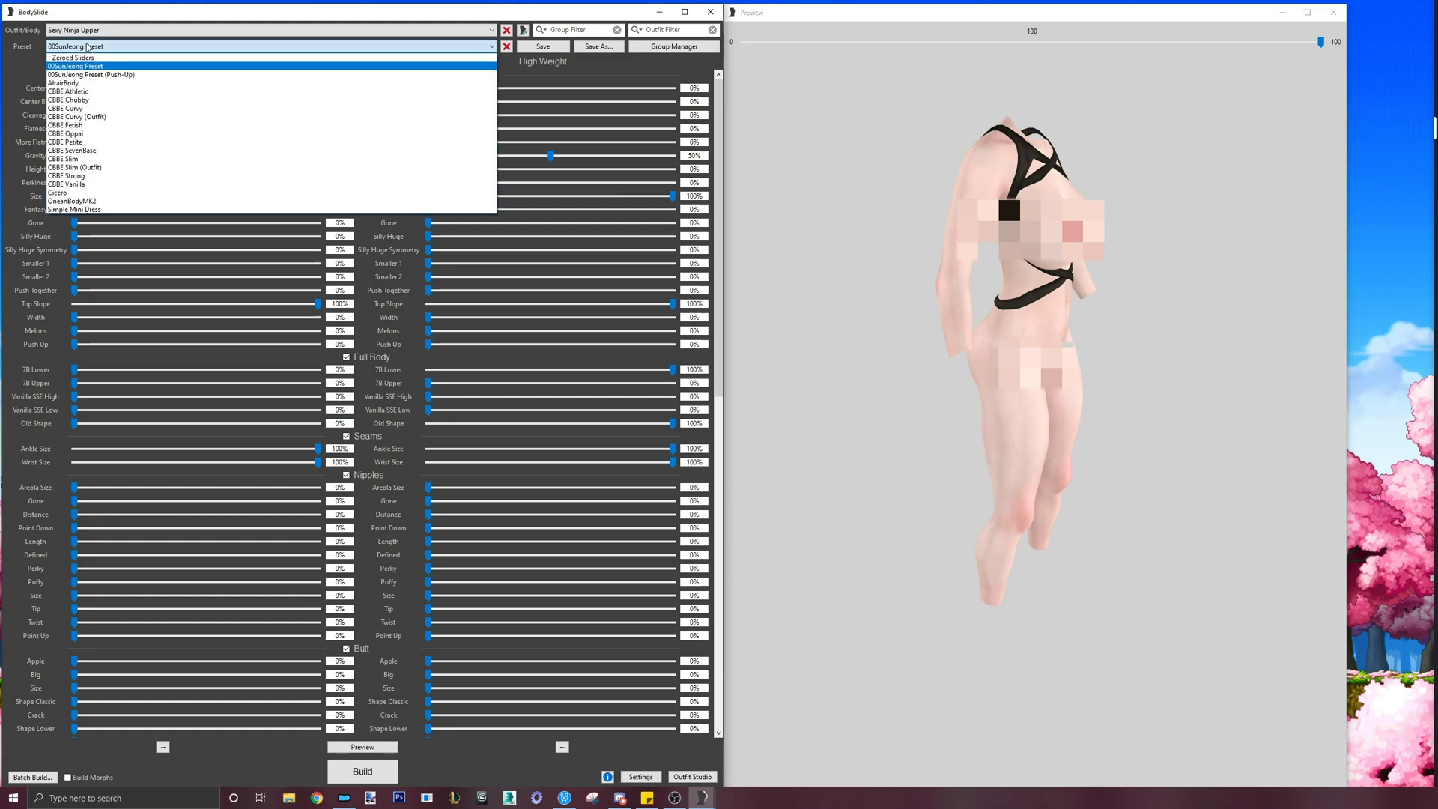
click(102, 91)
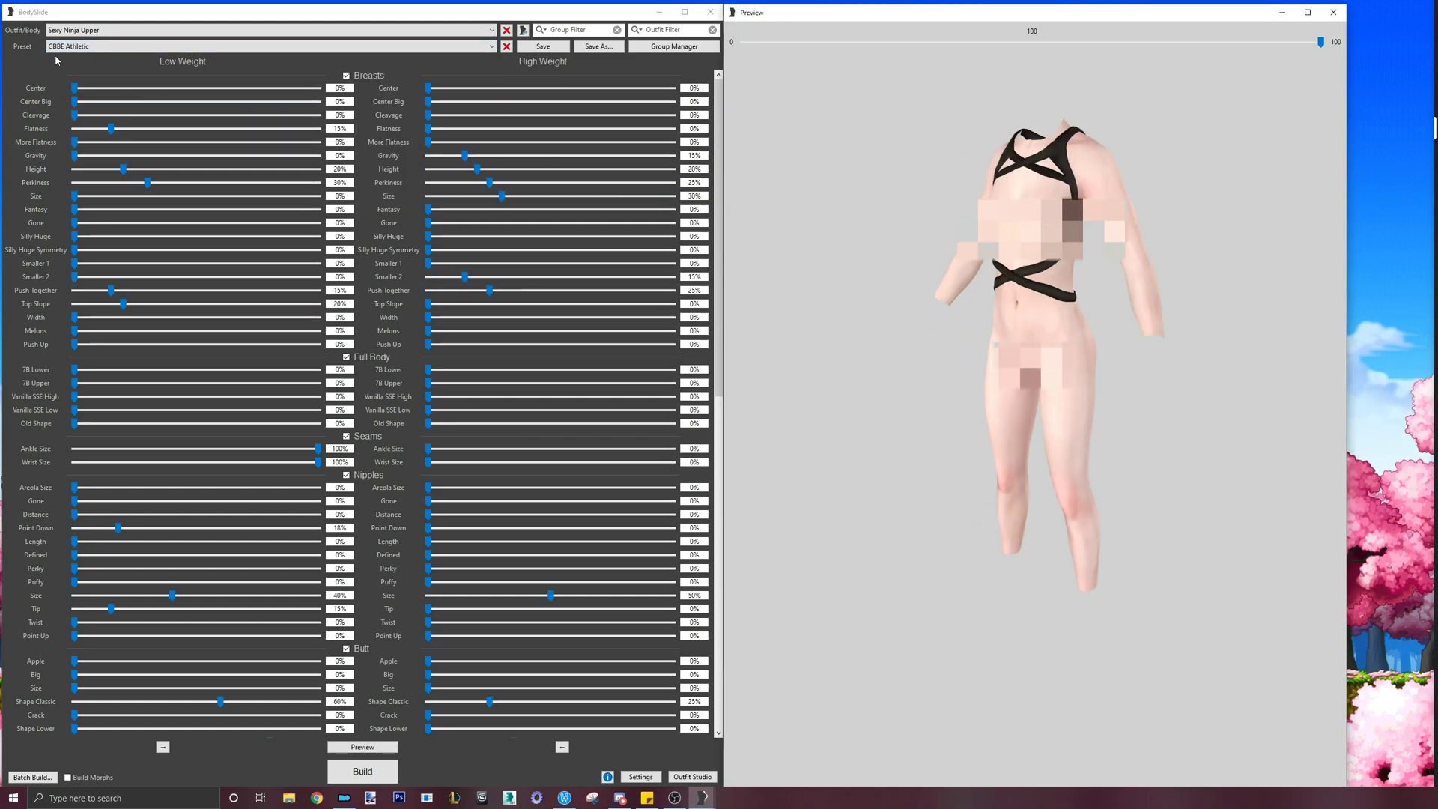
click(109, 47)
click(105, 107)
- Try the CBBE SevenBase preset, then settle on the 00SunJeong Preset
drag(1108, 322, 1261, 321)
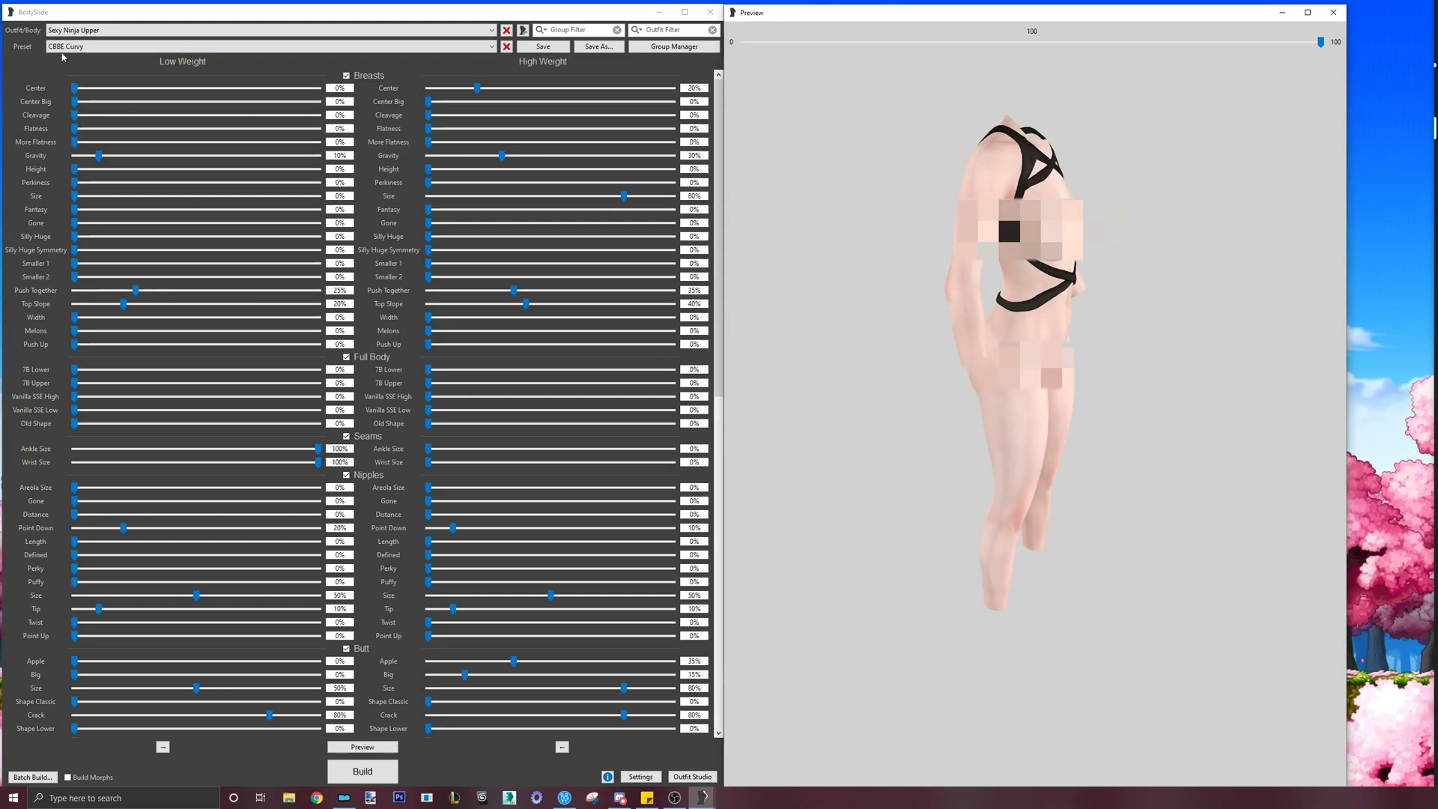
click(108, 47)
click(99, 150)
drag(921, 298, 124, 50)
click(123, 46)
click(105, 56)
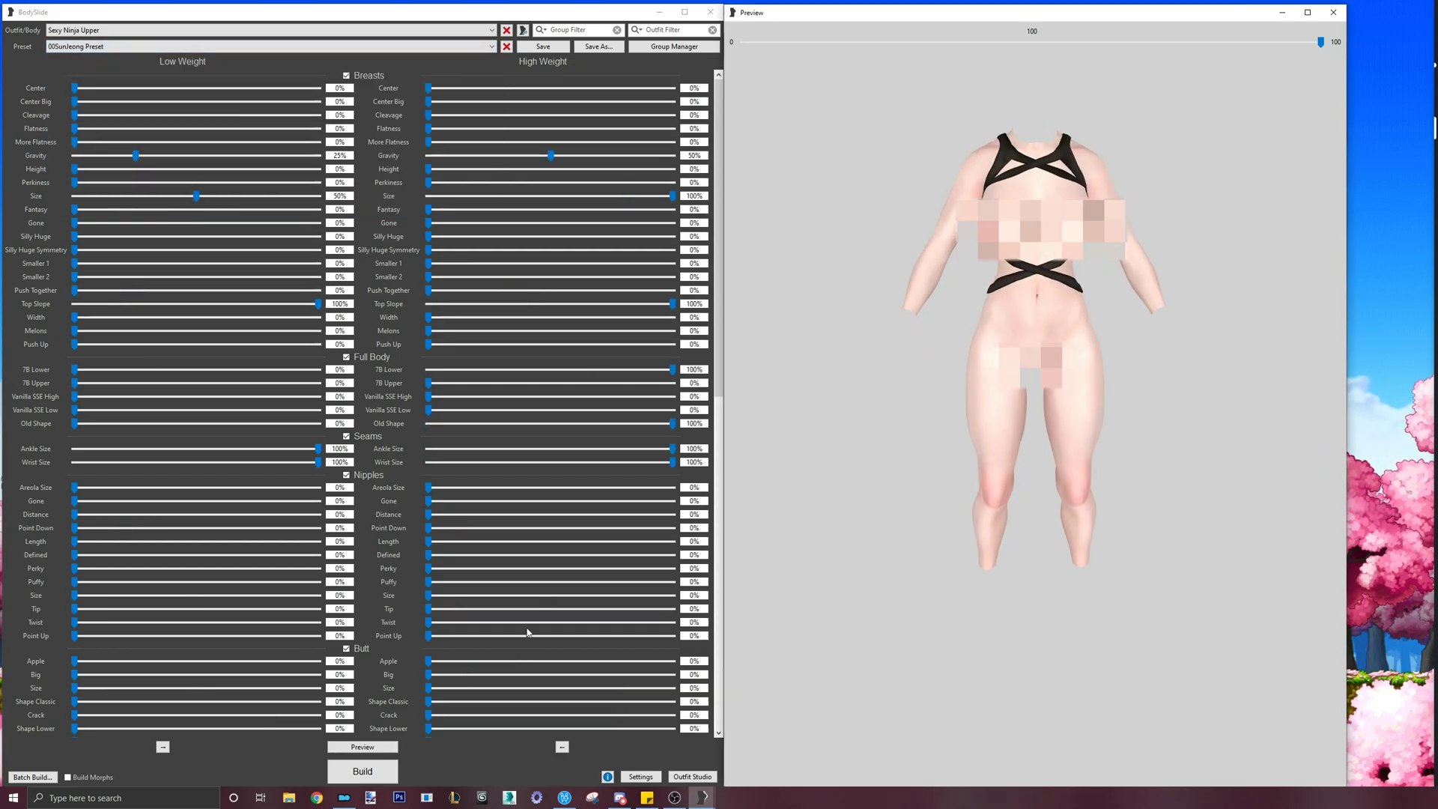
- Build dust_straps_0.nif and dust_straps_1.nif, dismiss the success message, and close the preview
click(367, 774)
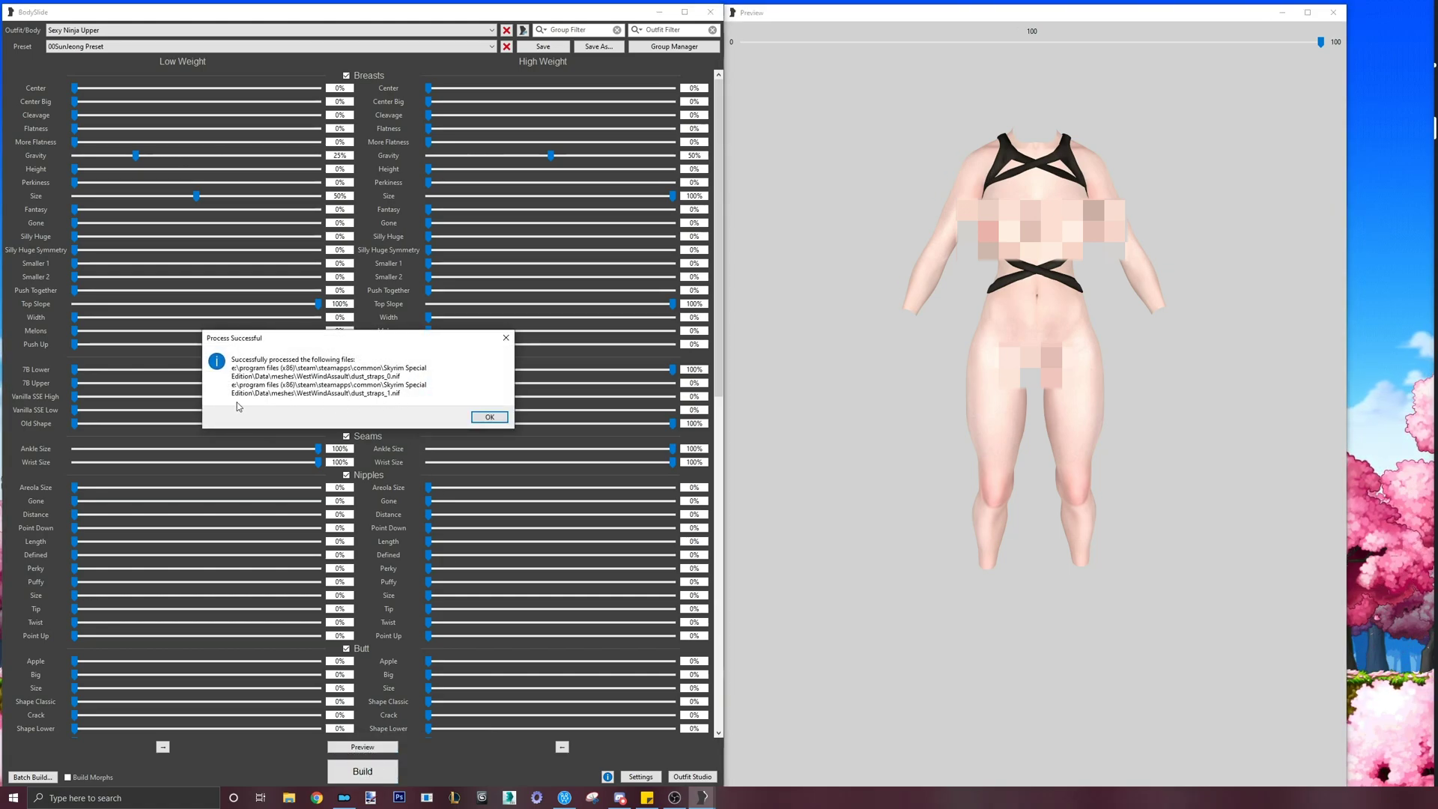
click(488, 417)
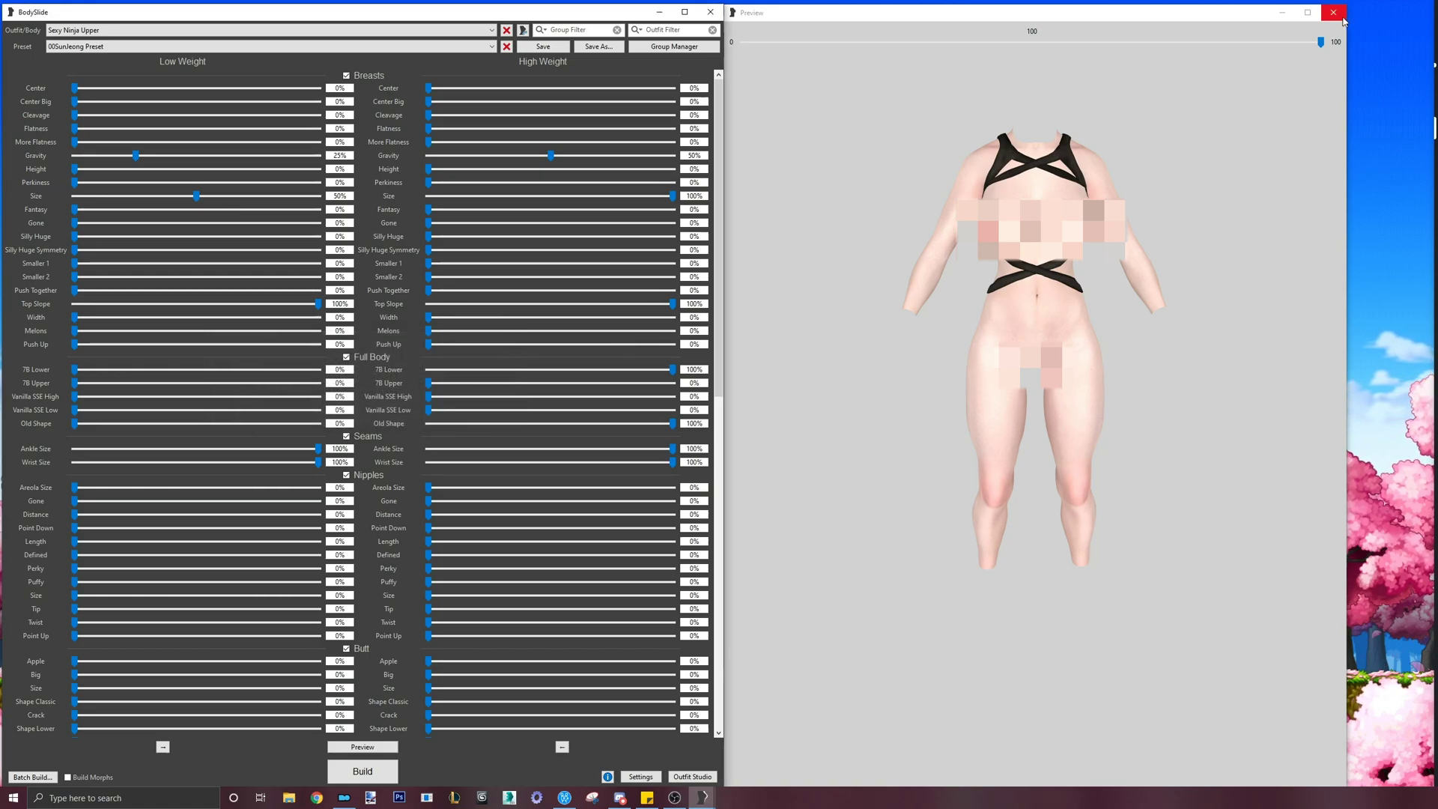
click(1340, 16)
click(711, 12)
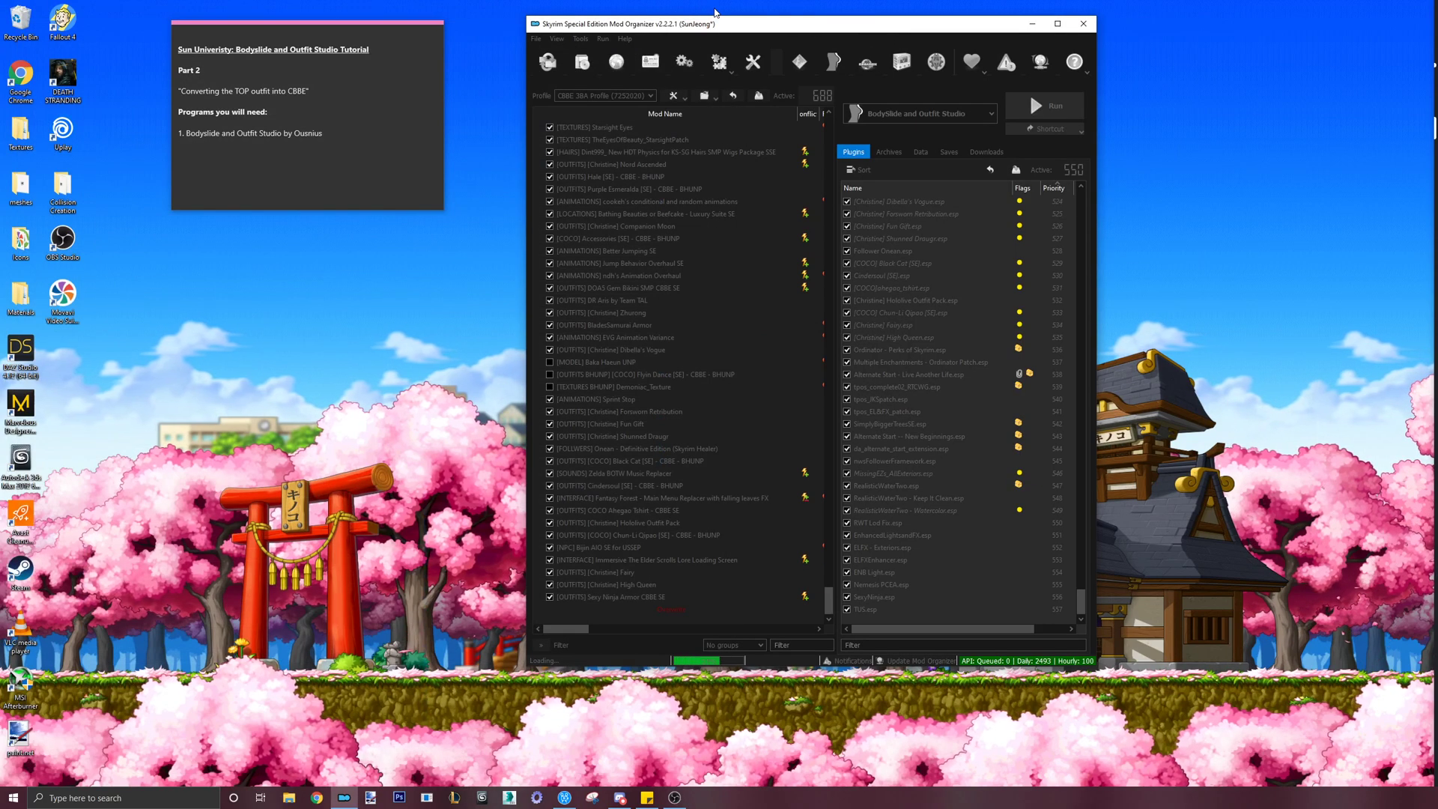